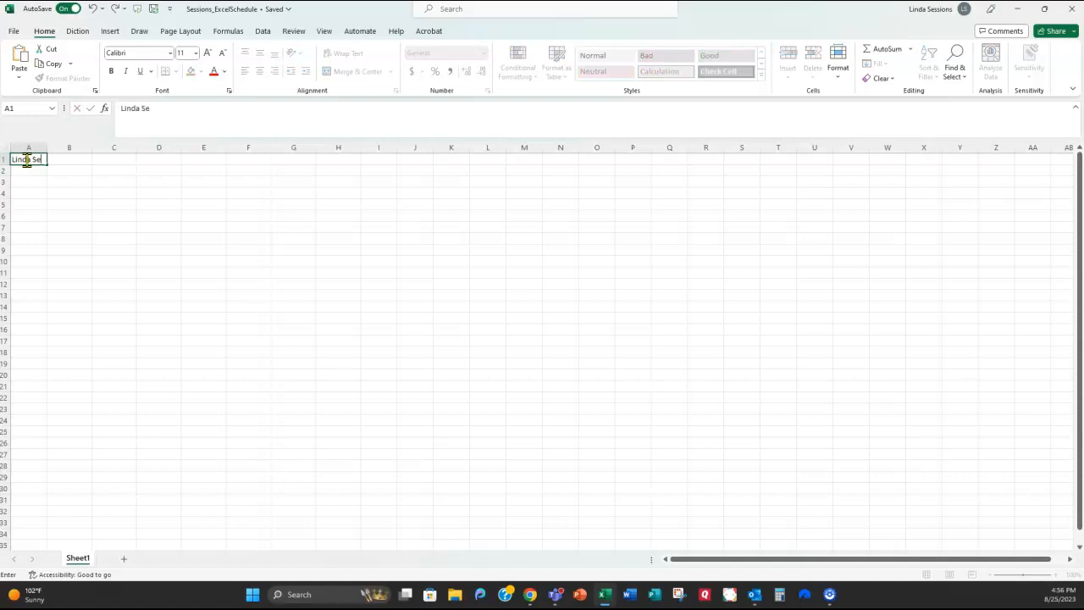
# Step: Start the A1 title with the owner's name followed by 'Weekly Schedule'
pyautogui.write('Weekly Schedule')
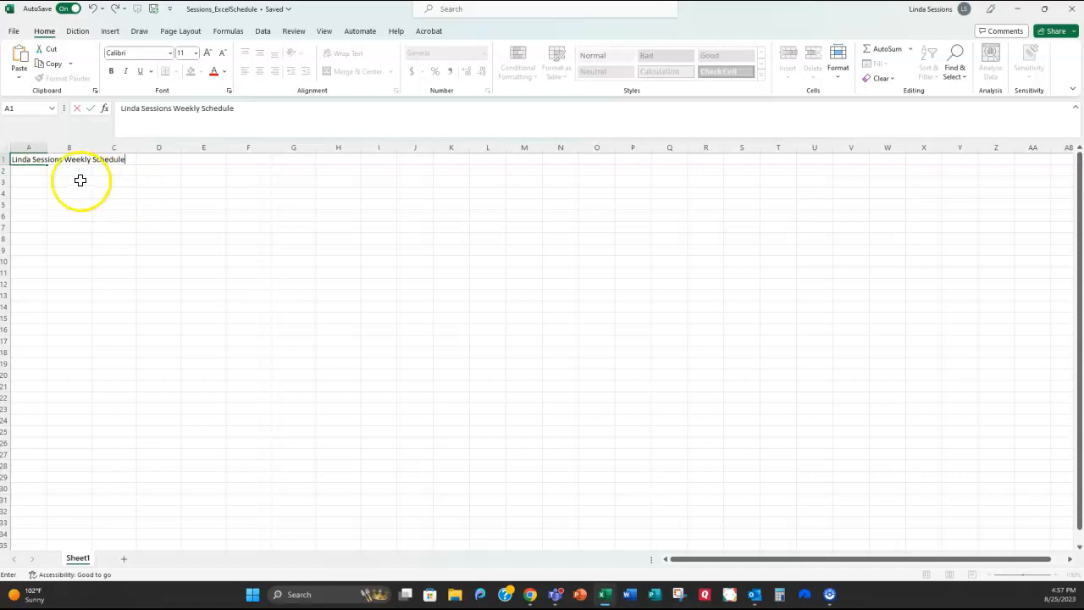
# Step: Enter the headers Time, Monday and Tuesday in row 2, then type 5:00 AM in A3
pyautogui.click(28, 170)
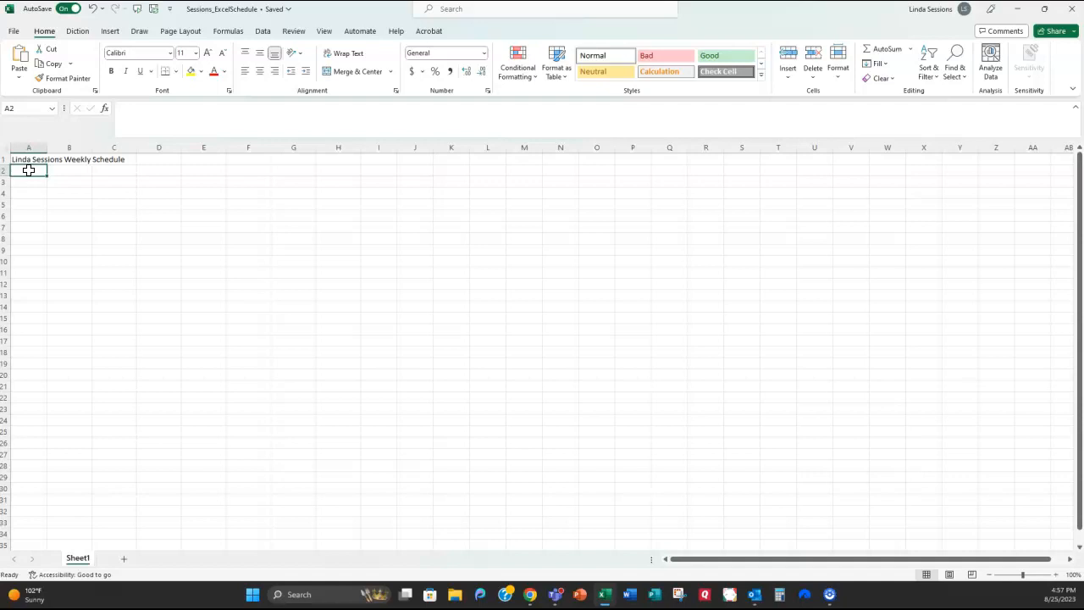
pyautogui.write('Time')
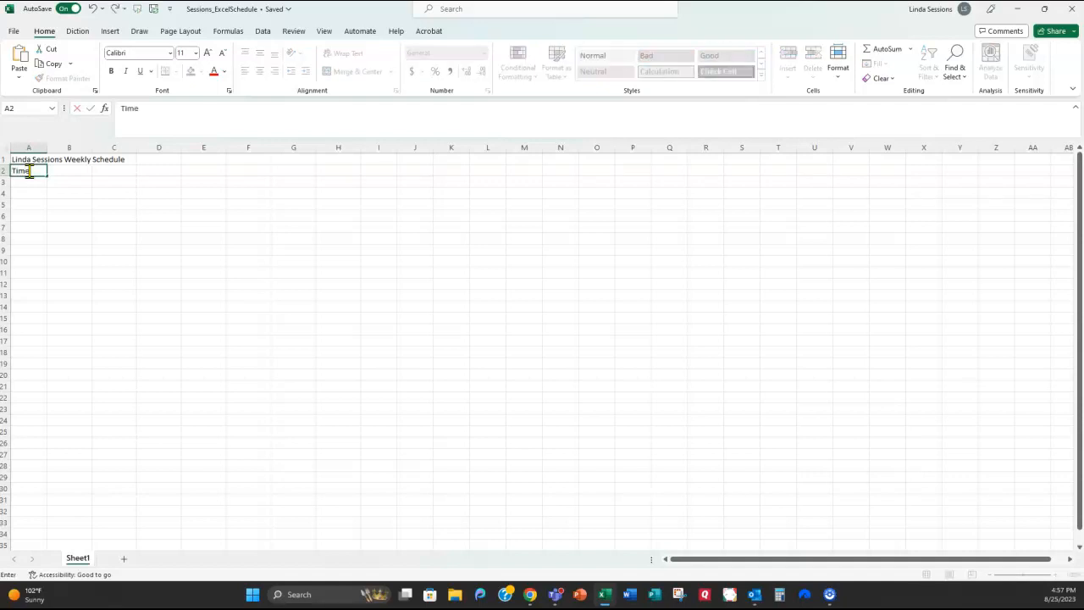
pyautogui.press('Tab')
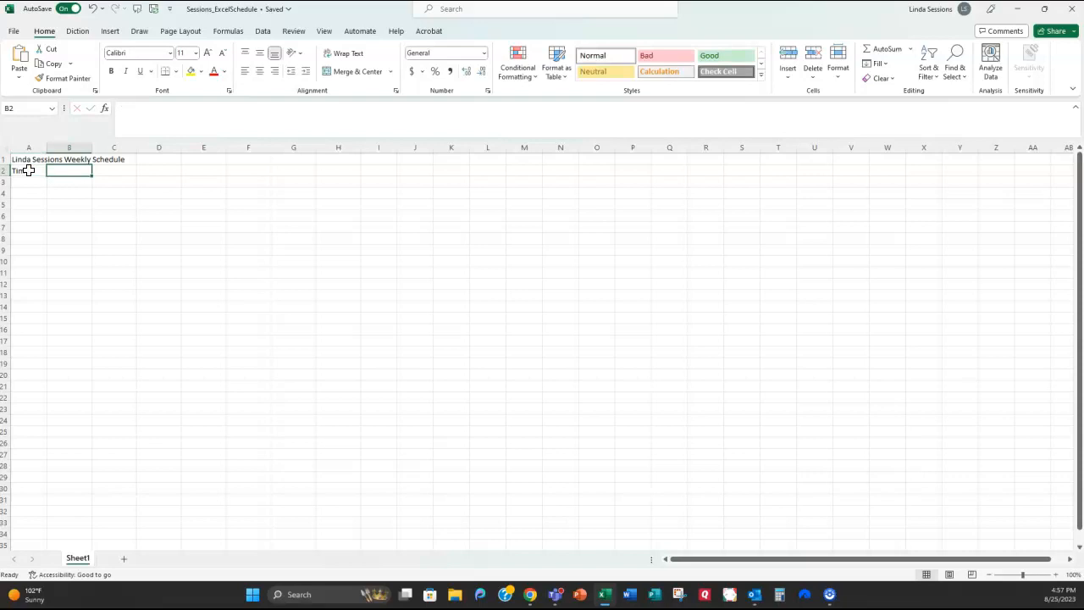
pyautogui.write('Monday')
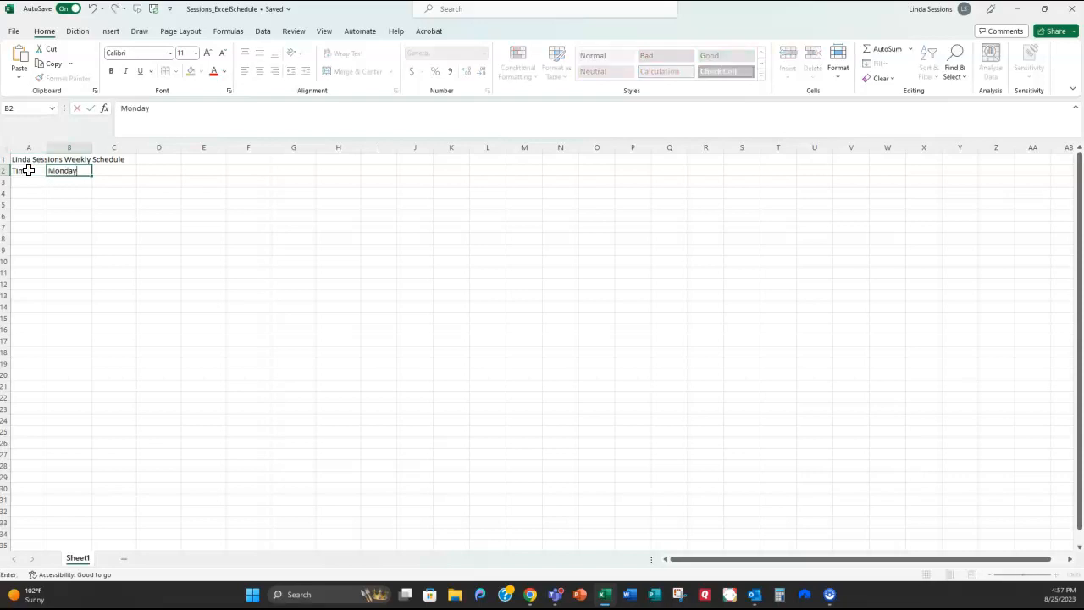
pyautogui.write(' Tu')
pyautogui.press('BackSpace')
pyautogui.press('Tab')
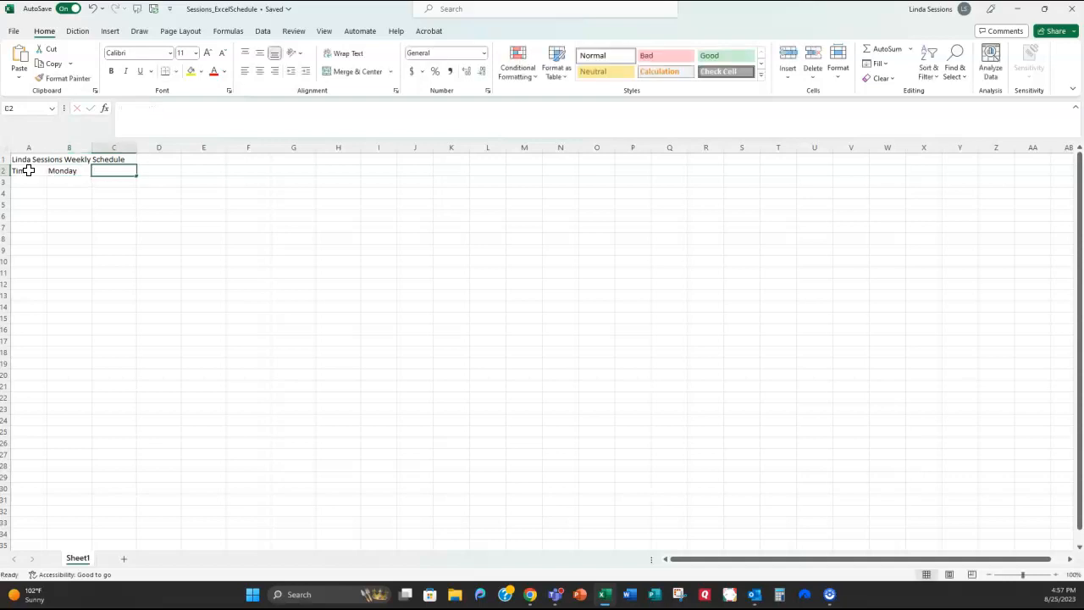
pyautogui.write('Tuesday')
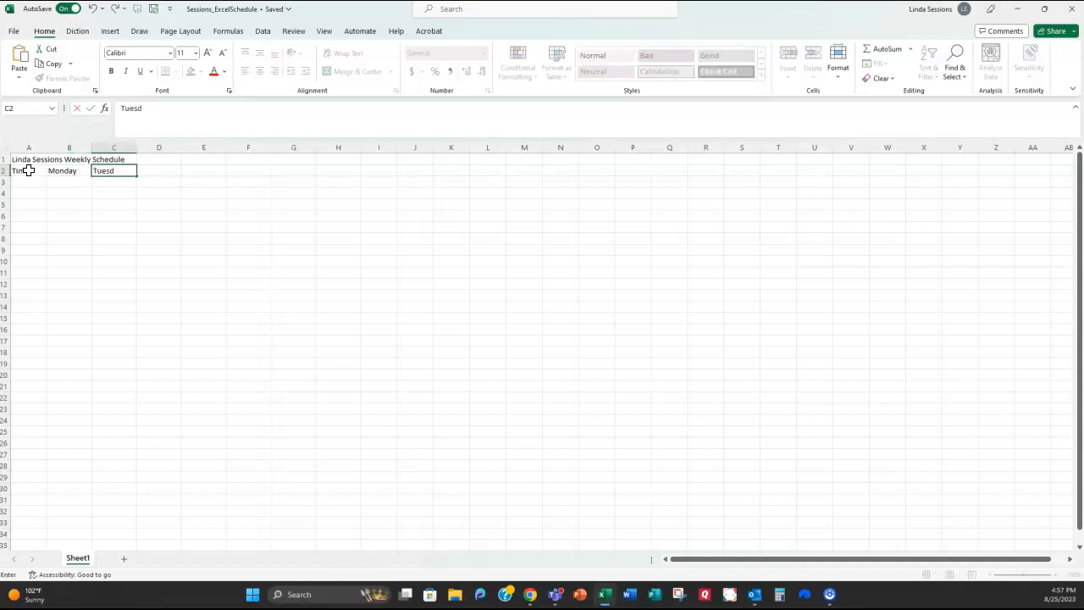
pyautogui.press('Tab')
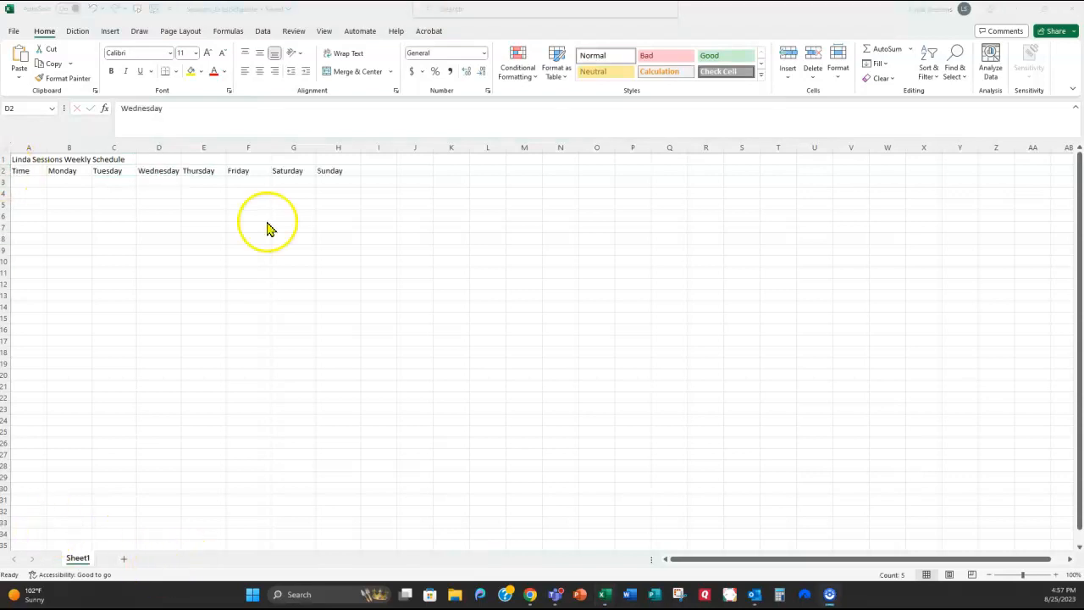
pyautogui.click(26, 180)
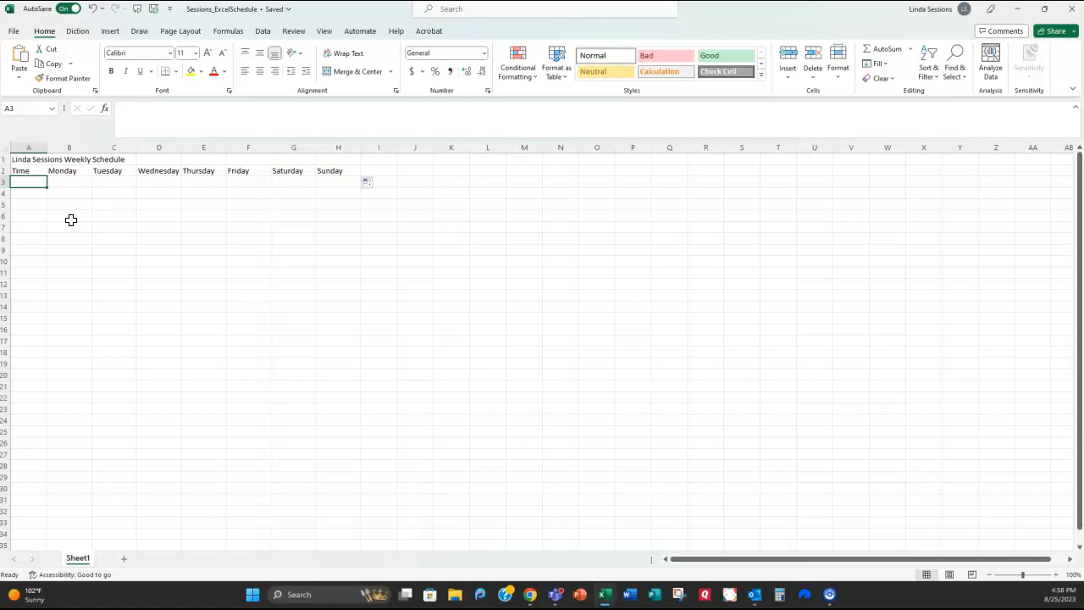
pyautogui.write('5:00 AM')
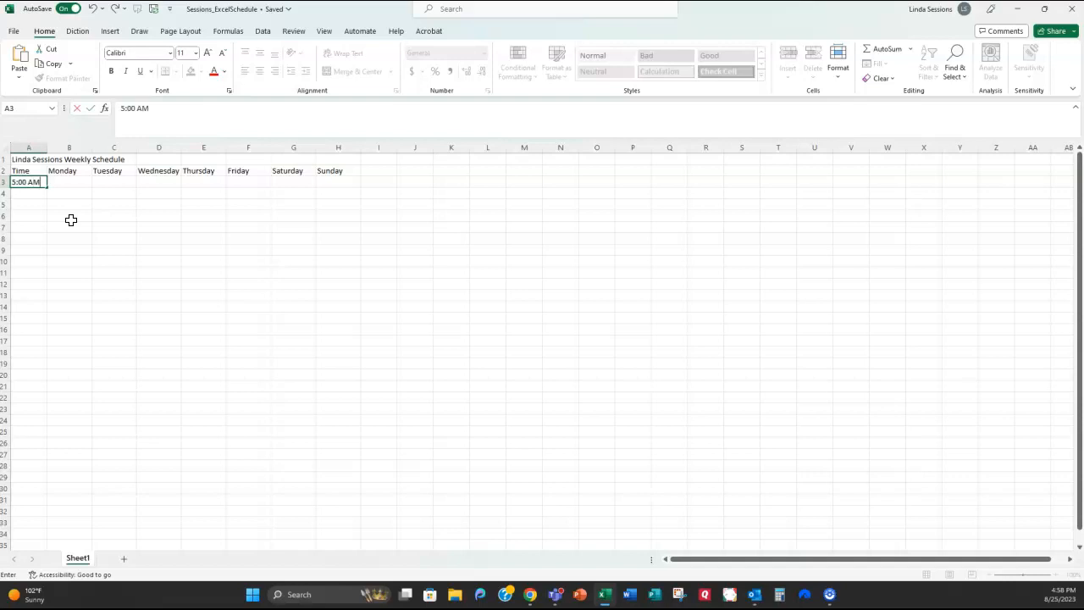
# Step: Put 5:00 AM in A3 and 5:30 AM in A4, then select A3:A4
pyautogui.press('Return')
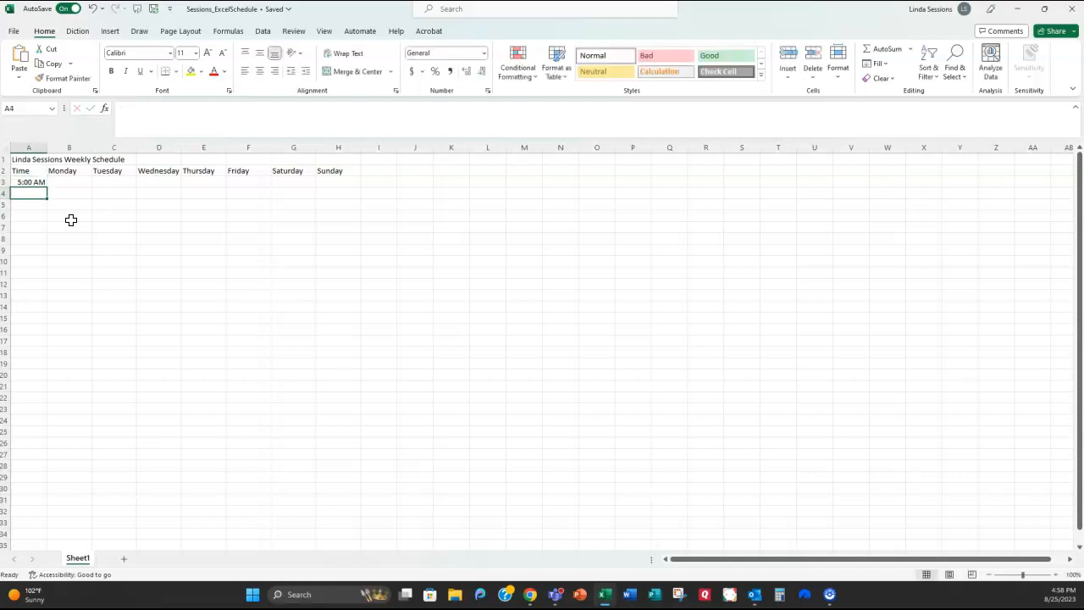
pyautogui.write('5:30 AM')
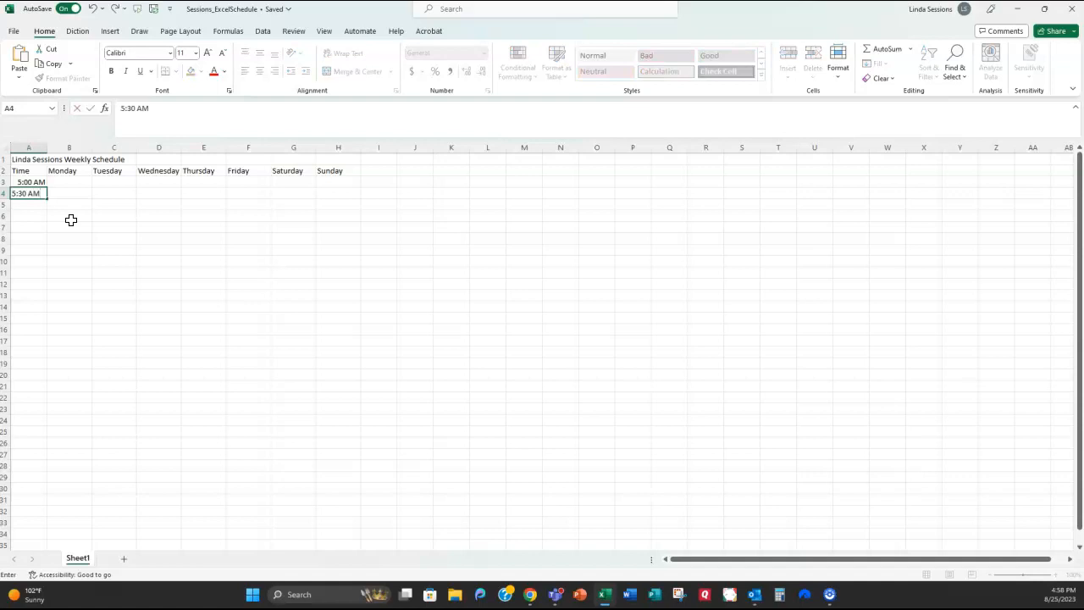
pyautogui.press('Return')
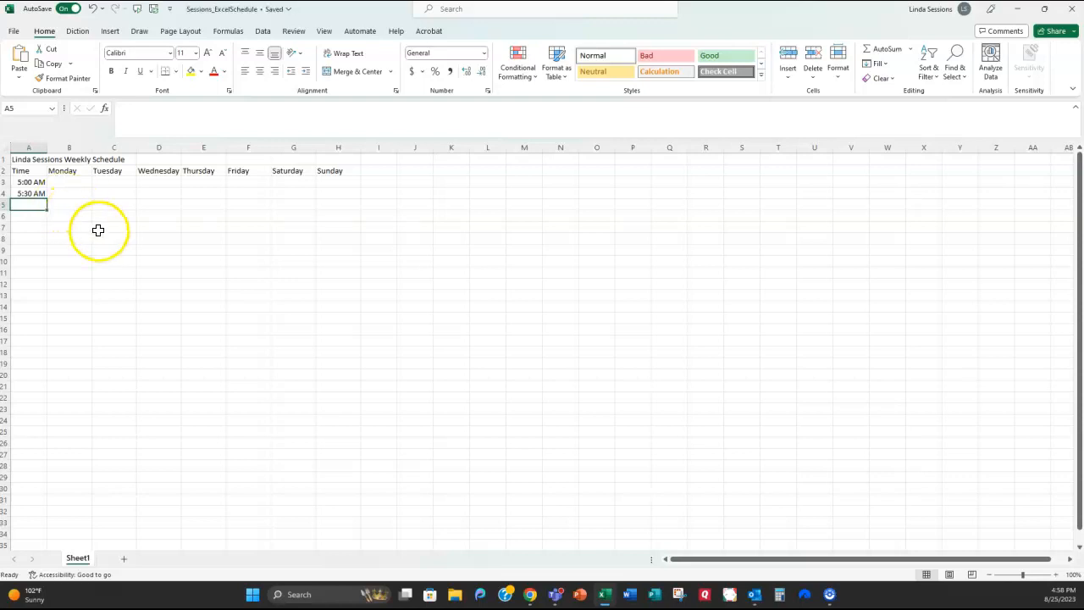
pyautogui.click(21, 181)
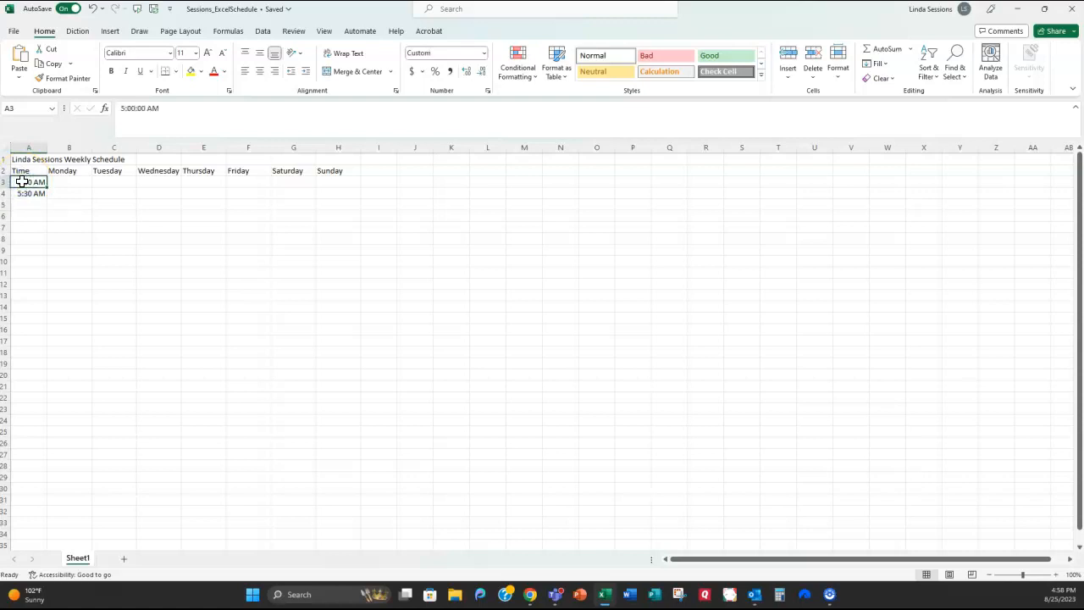
pyautogui.moveTo(21, 181); pyautogui.dragTo(24, 194)
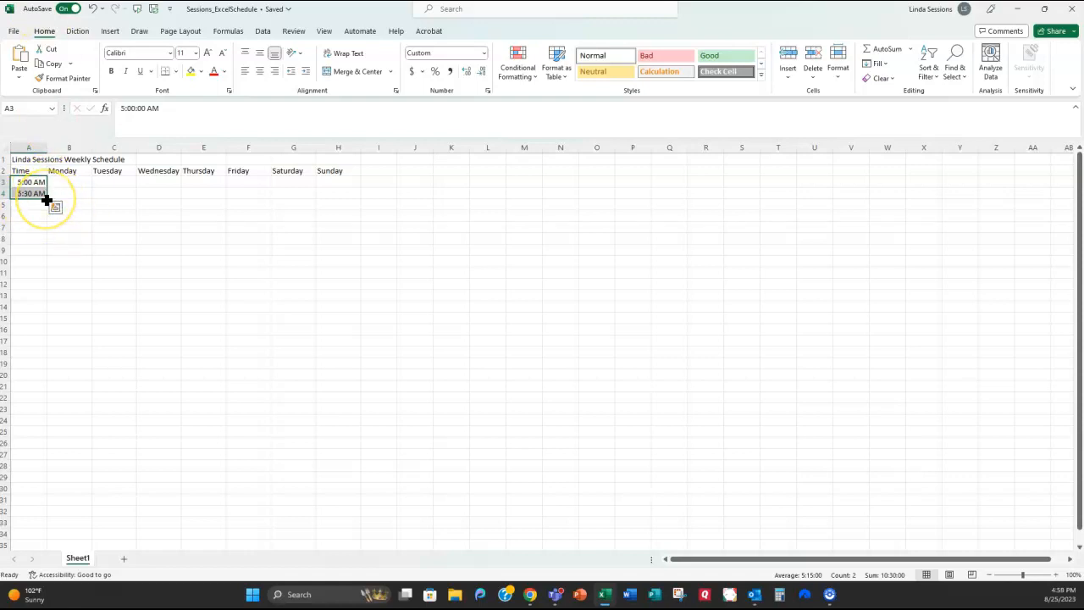
# Step: Fill the half-hour time series down column A from A3:A4, then return to the top
pyautogui.moveTo(46, 200); pyautogui.dragTo(13, 521)
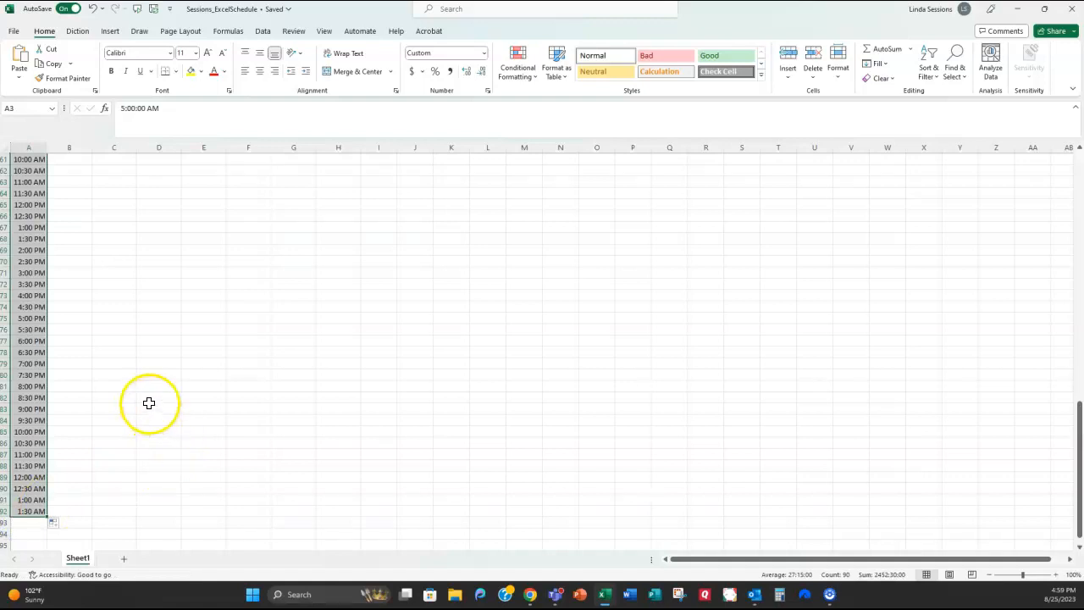
pyautogui.click(75, 363)
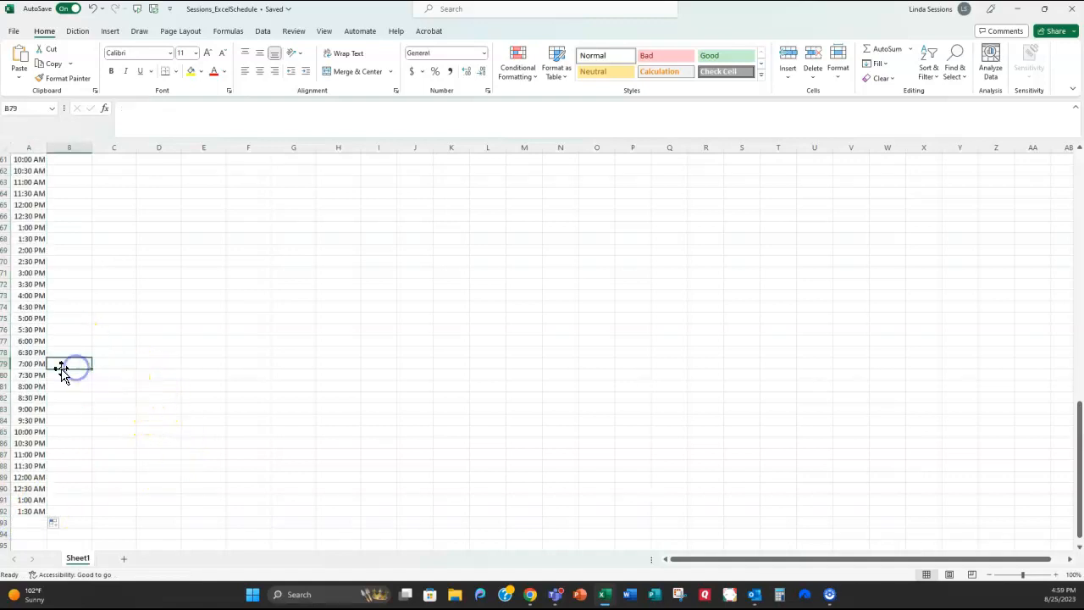
pyautogui.scroll(3, 64, 361)
pyautogui.scroll(8, 63, 360)
pyautogui.scroll(9, 59, 360)
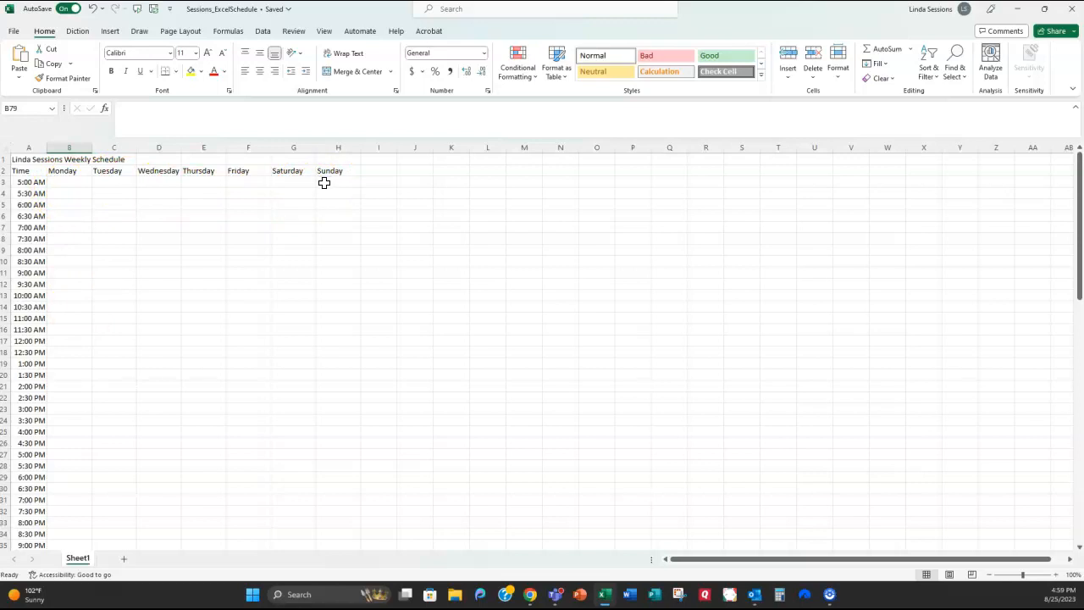
pyautogui.click(446, 192)
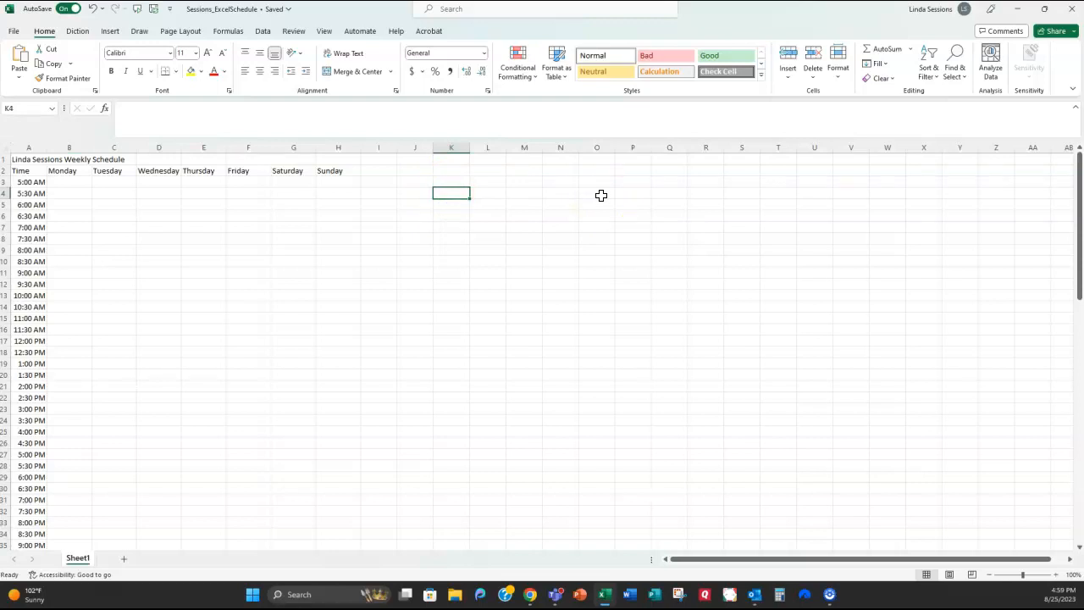
# Step: List Work, Class, Study Time, Sleep and Exercise in K4:K8
pyautogui.write('Work')
pyautogui.press('Return')
pyautogui.write('Class')
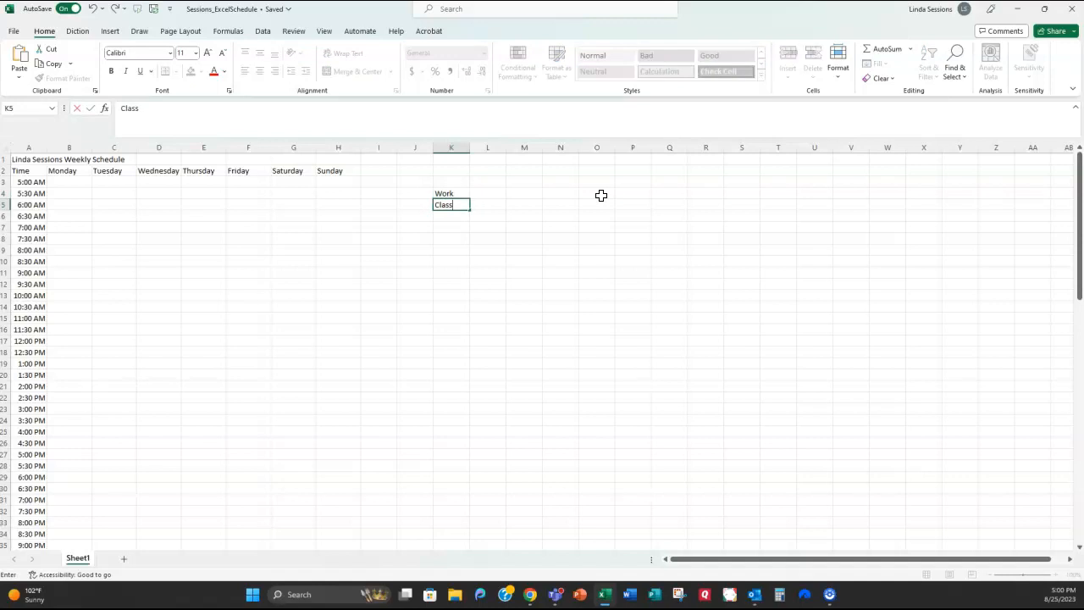
pyautogui.press('Return')
pyautogui.write('Study Time')
pyautogui.press('Return')
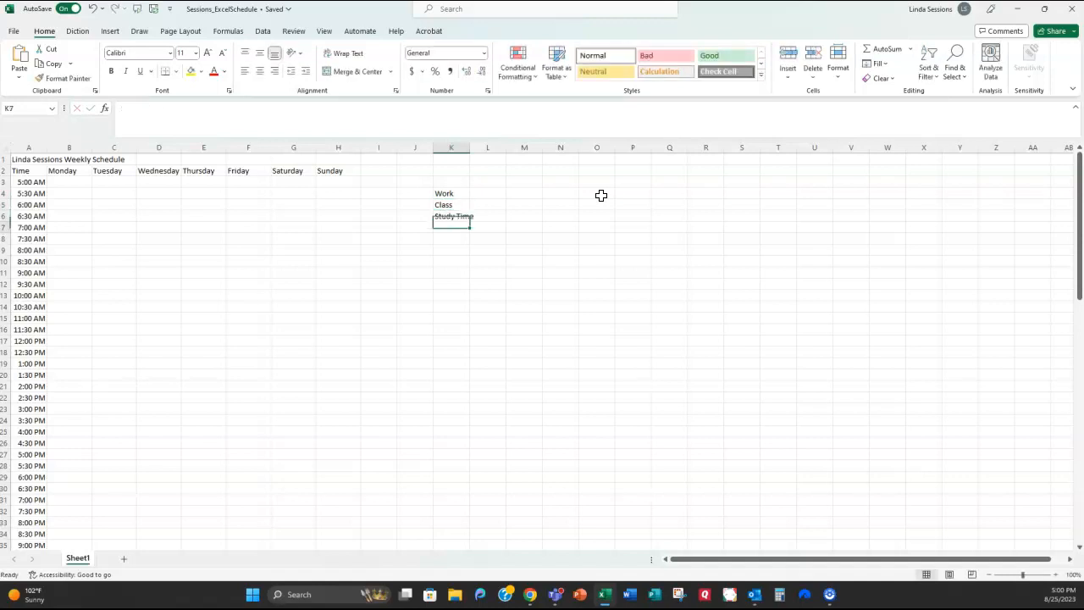
pyautogui.write('Sleep')
pyautogui.press('Return')
pyautogui.write('Exercise')
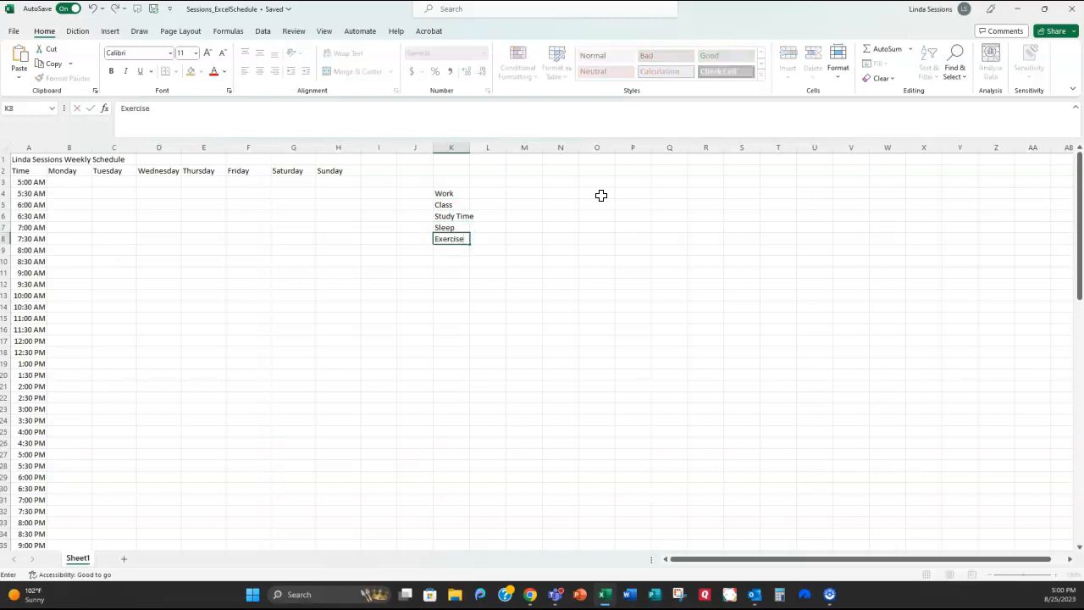
pyautogui.press('Return')
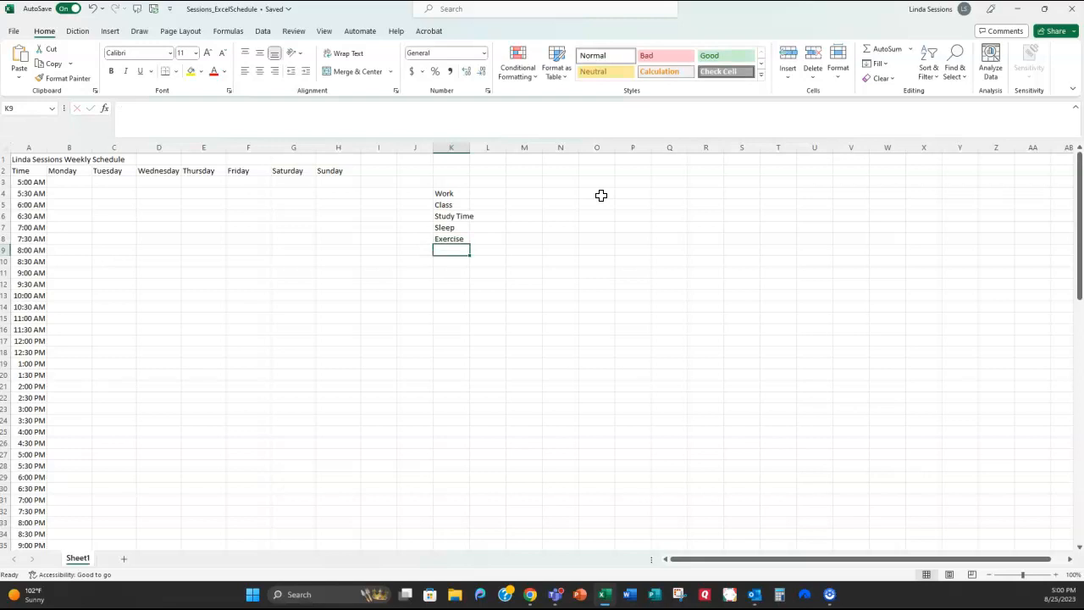
# Step: Continue the list with Mealtime, Driving, Church, Leisure Time, Family Time and Me Time in K9:K14
pyautogui.write('Mealtime')
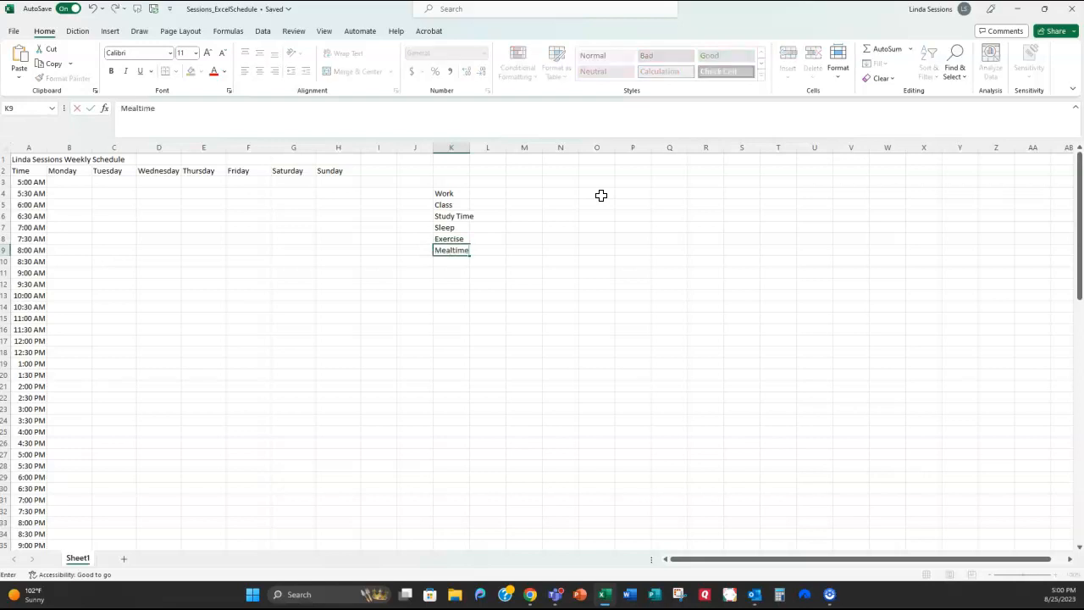
pyautogui.press('Return')
pyautogui.write('Driving')
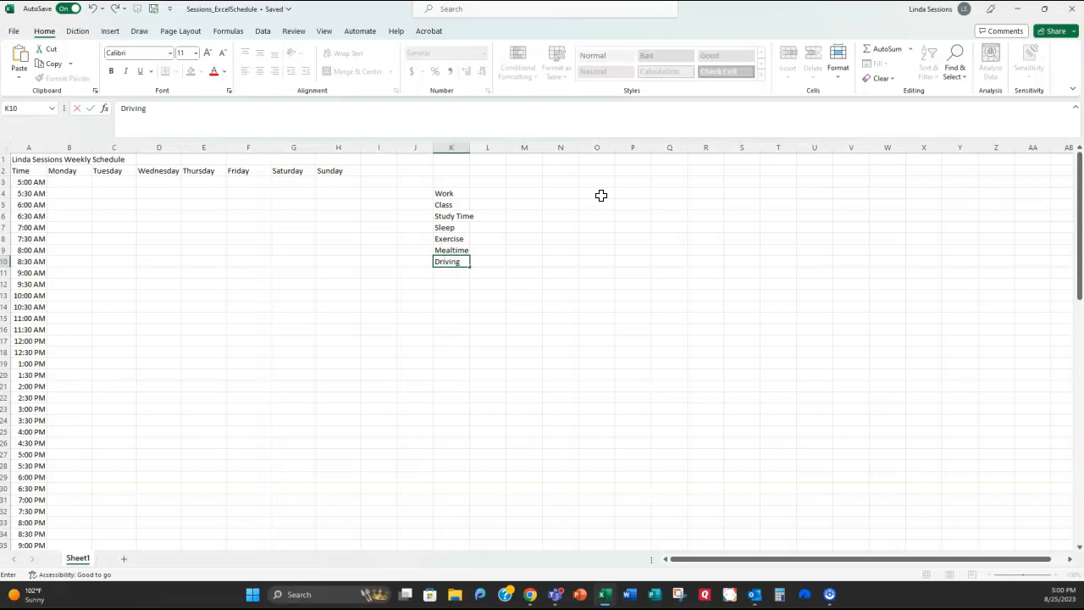
pyautogui.press('Return')
pyautogui.write('Church')
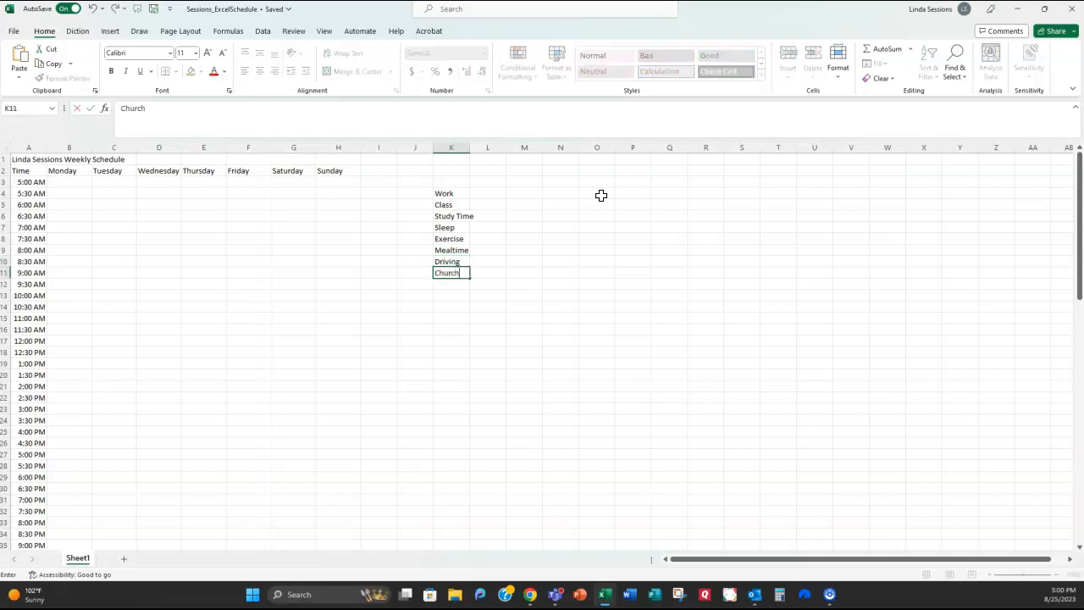
pyautogui.press('Return')
pyautogui.write('Leisure Time')
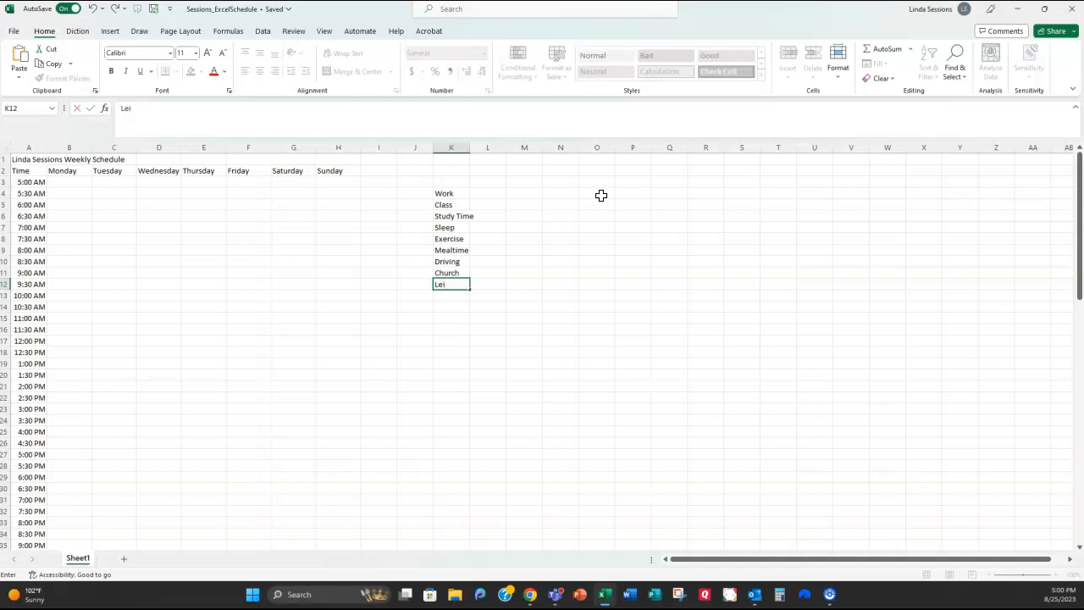
pyautogui.press('Return')
pyautogui.write('Family Time')
pyautogui.press('Return')
pyautogui.write('Me Time')
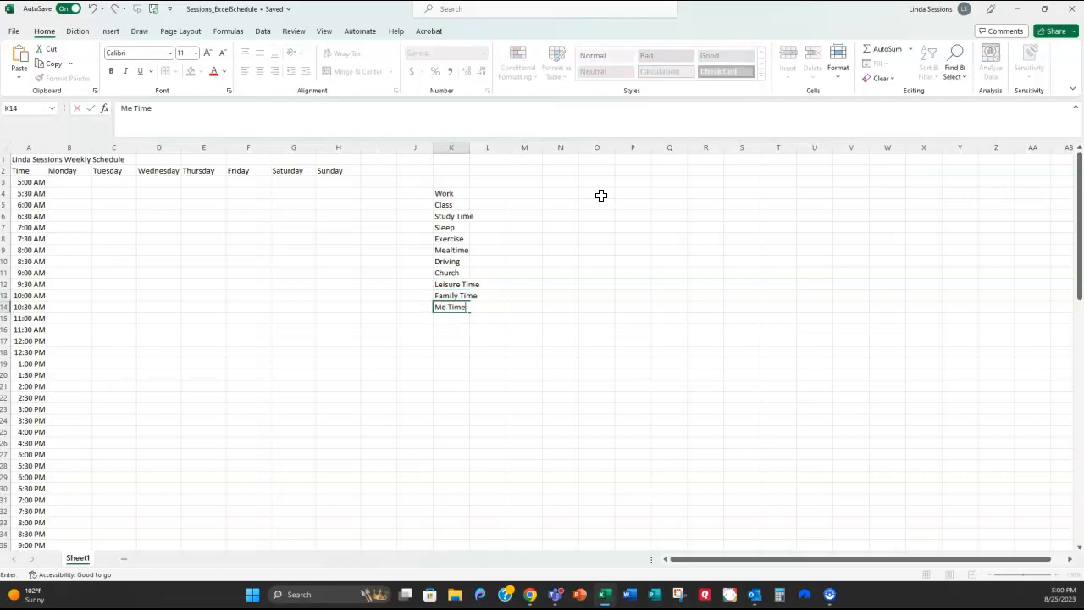
pyautogui.press('Return')
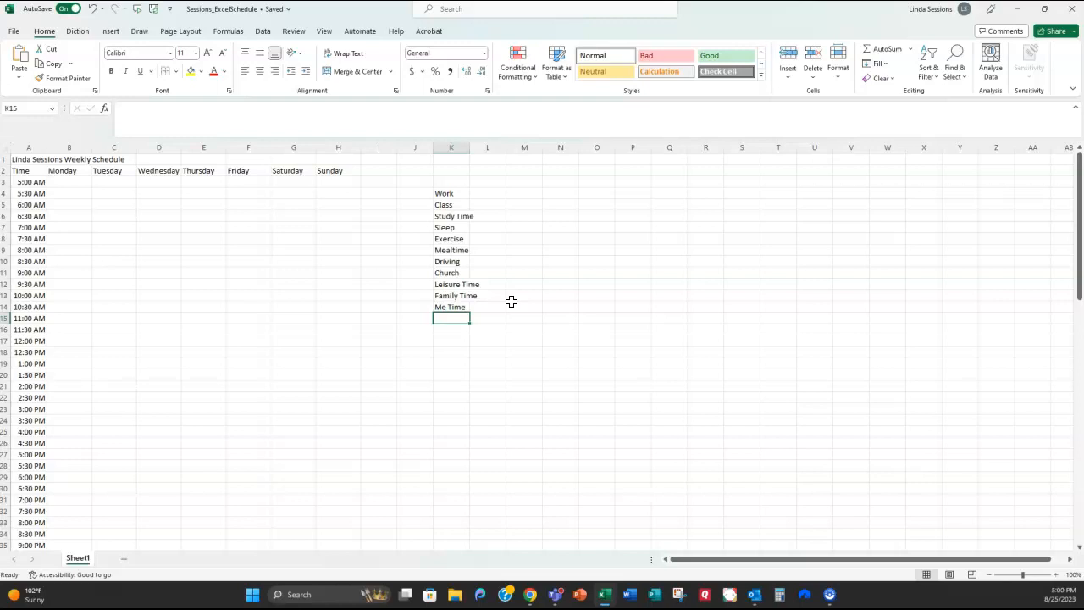
# Step: Enter Monday's morning: Sleep at 5:00 AM, Me Time at 6:00 AM, Driving at 7:30 AM, then Work
pyautogui.click(69, 181)
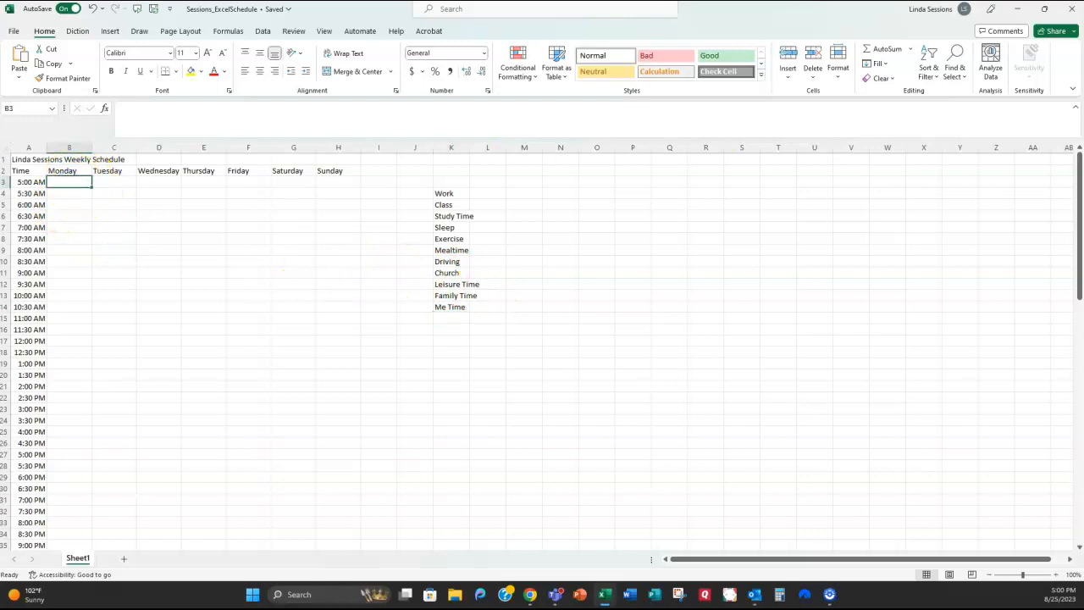
pyautogui.write('Sleep')
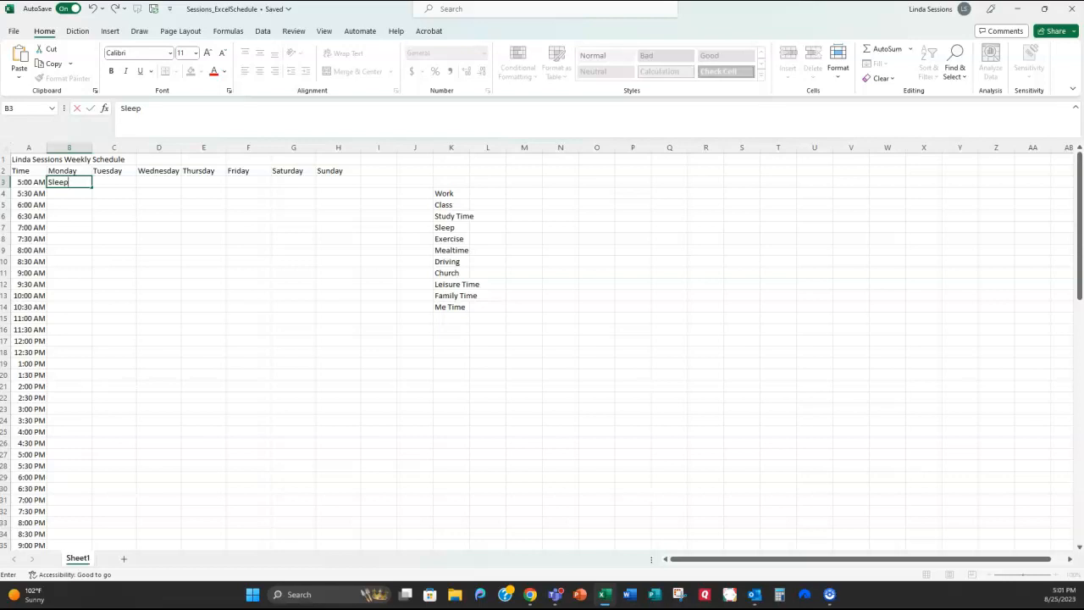
pyautogui.press('Return')
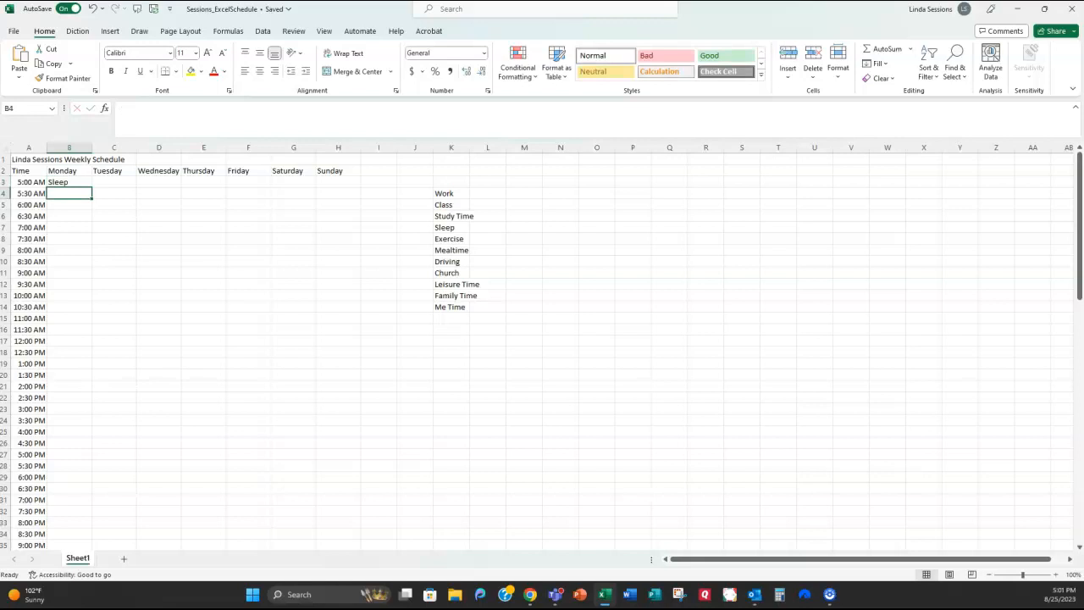
pyautogui.press('Down')
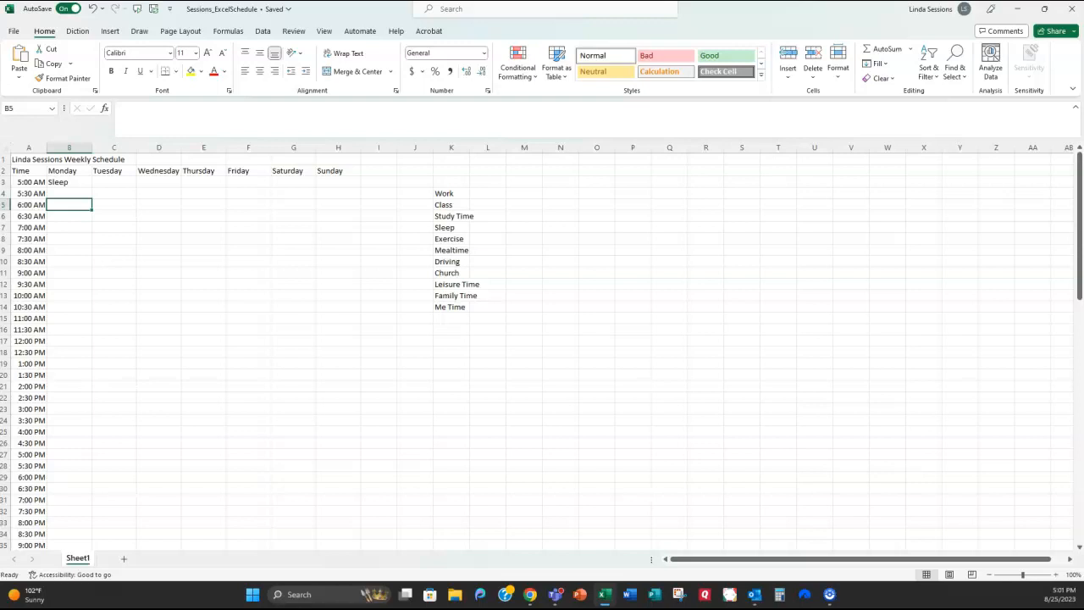
pyautogui.write('M')
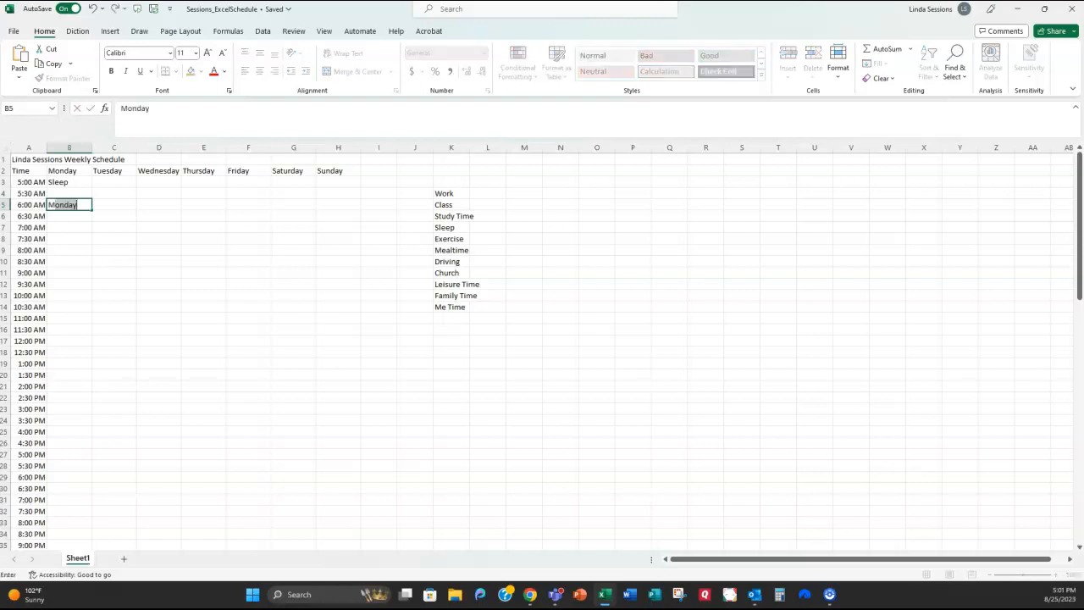
pyautogui.write('e Time')
pyautogui.press('Return')
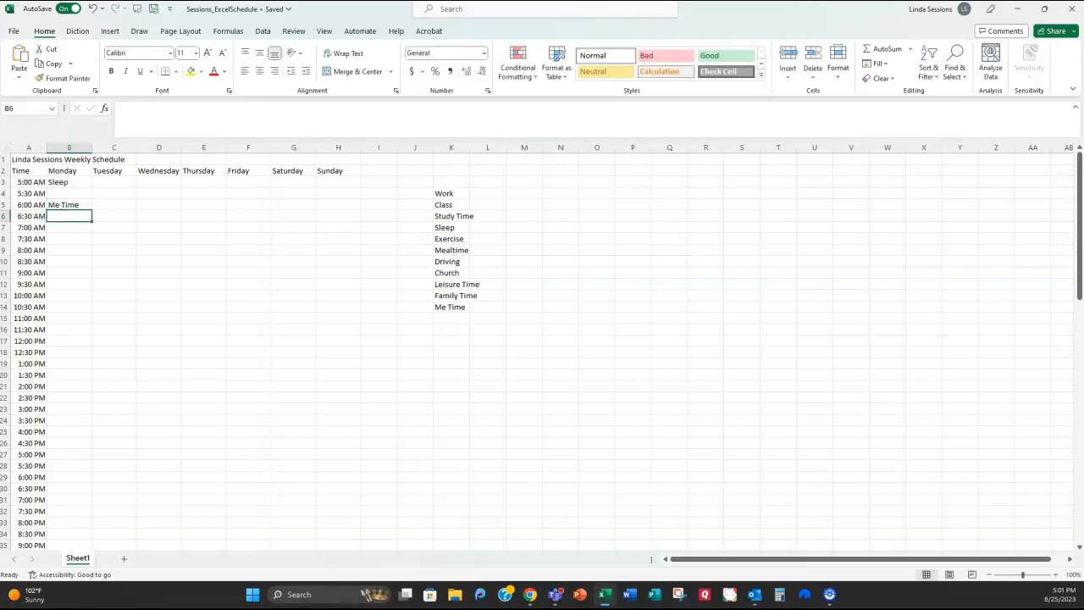
pyautogui.press('Down')
pyautogui.press('Down')
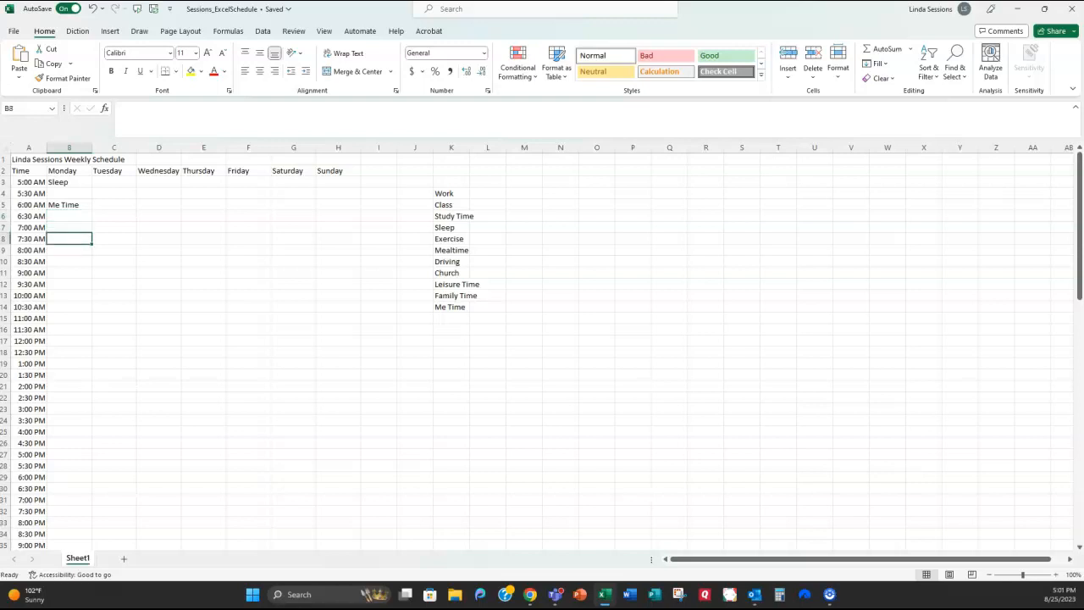
pyautogui.write('D')
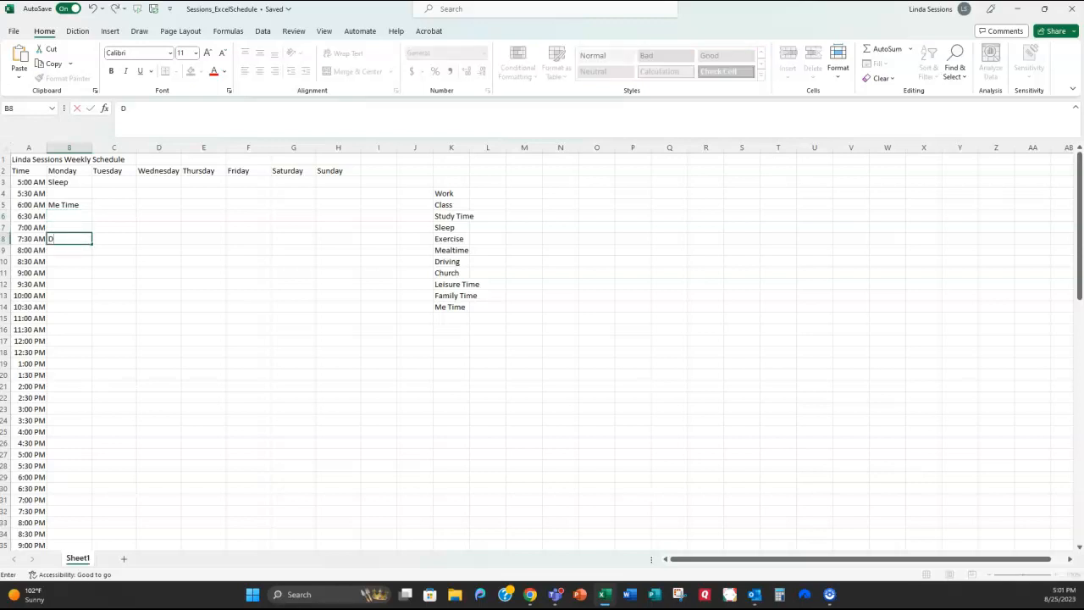
pyautogui.write('riving')
pyautogui.press('Return')
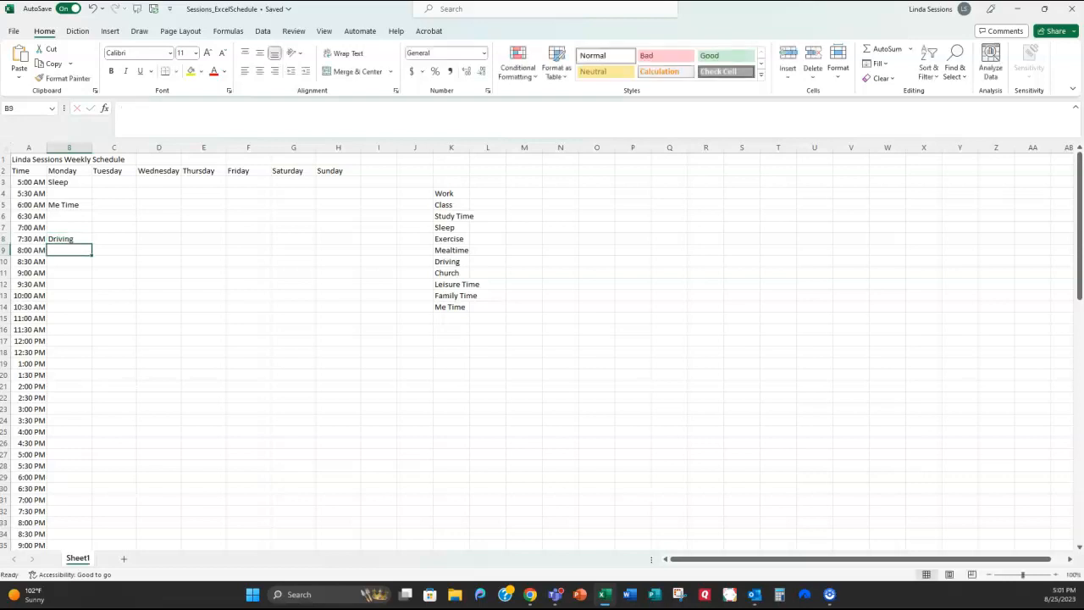
pyautogui.write('Word')
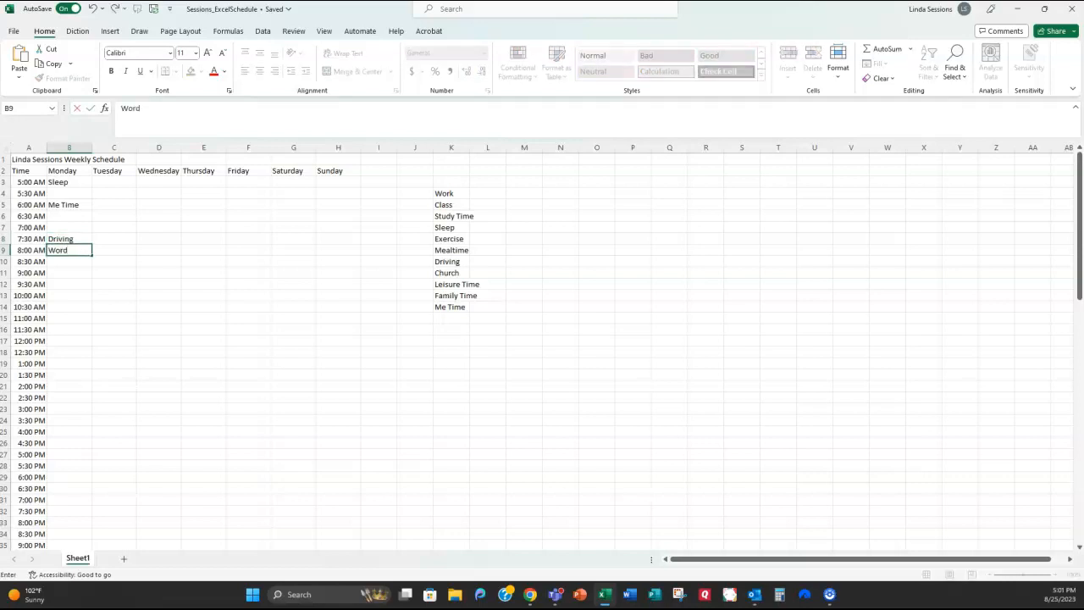
pyautogui.write('k')
pyautogui.press('Return')
pyautogui.press('Return')
pyautogui.press('Return')
pyautogui.press('Return')
pyautogui.press('Return')
pyautogui.press('Return')
pyautogui.press('Return')
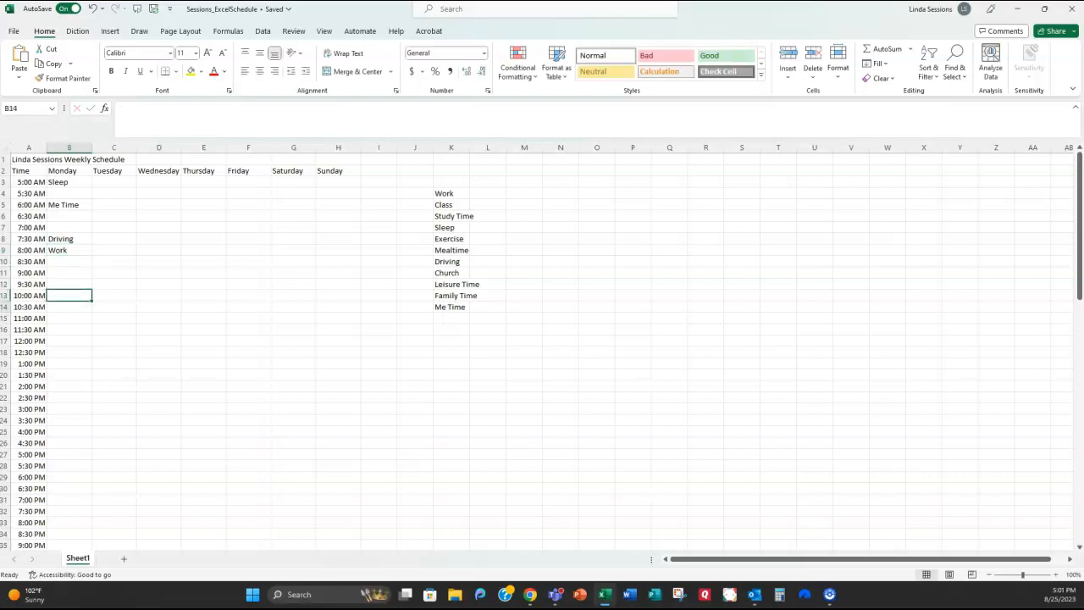
pyautogui.press('Return')
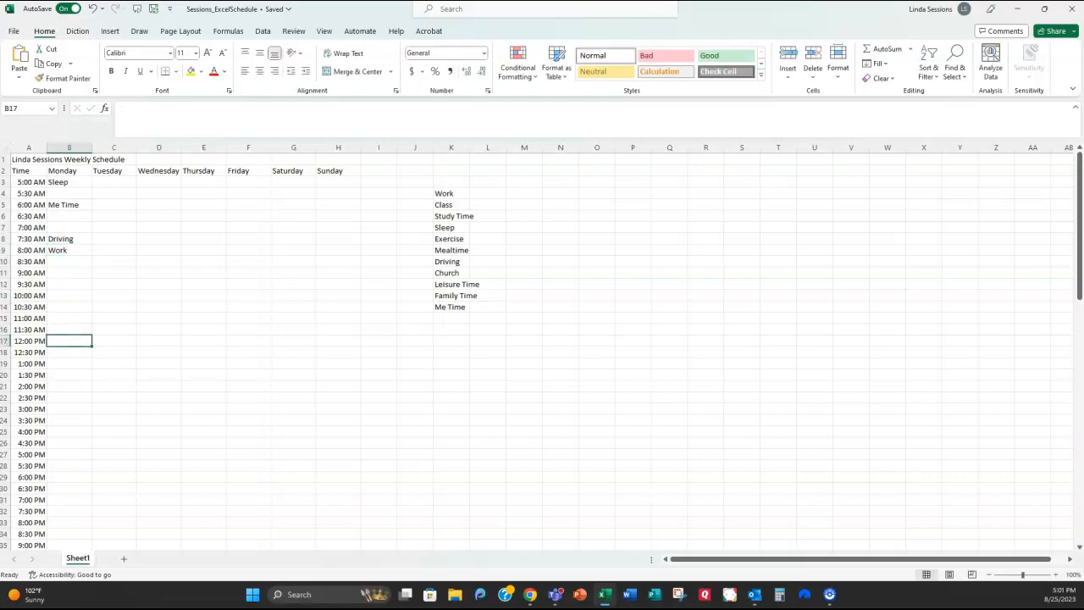
# Step: Add Monday's Mealtime at 12:00 PM, Work at 1:00 PM, Driving at 5:00 PM, Mealtime and Family Time
pyautogui.write('Mealtime')
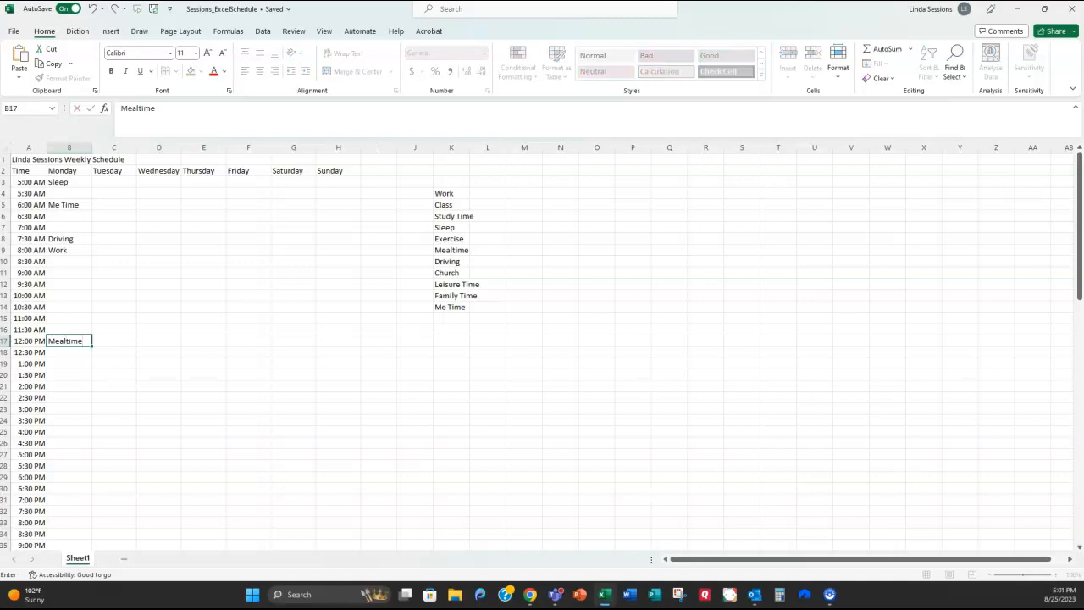
pyautogui.press('Return')
pyautogui.press('Return')
pyautogui.write('Work')
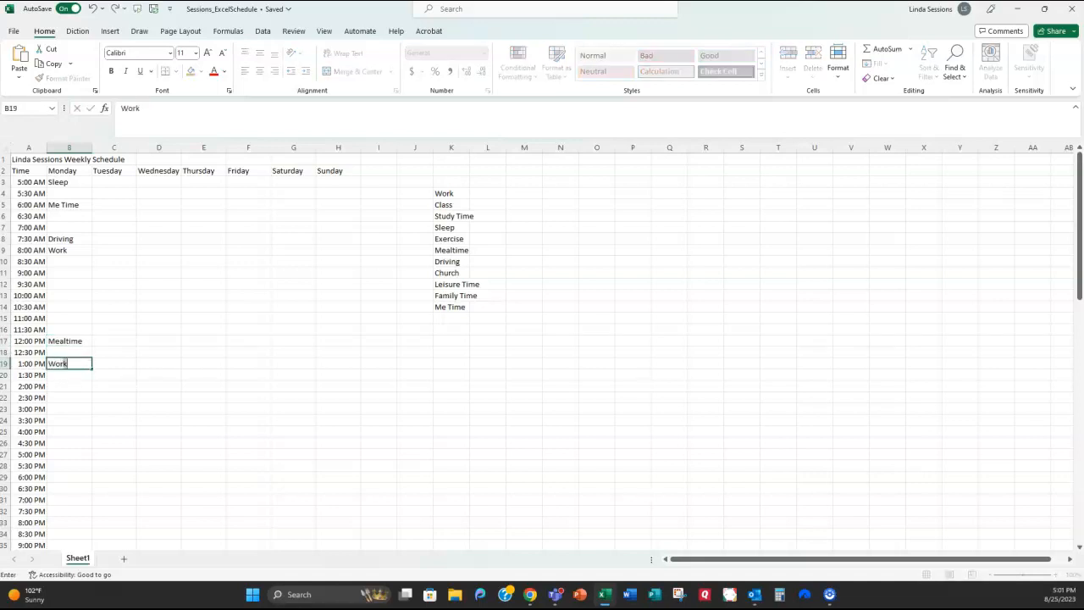
pyautogui.press('Return')
pyautogui.press('Return')
pyautogui.press('Return')
pyautogui.press('Return')
pyautogui.press('Return')
pyautogui.press('Return')
pyautogui.press('Return')
pyautogui.press('Return')
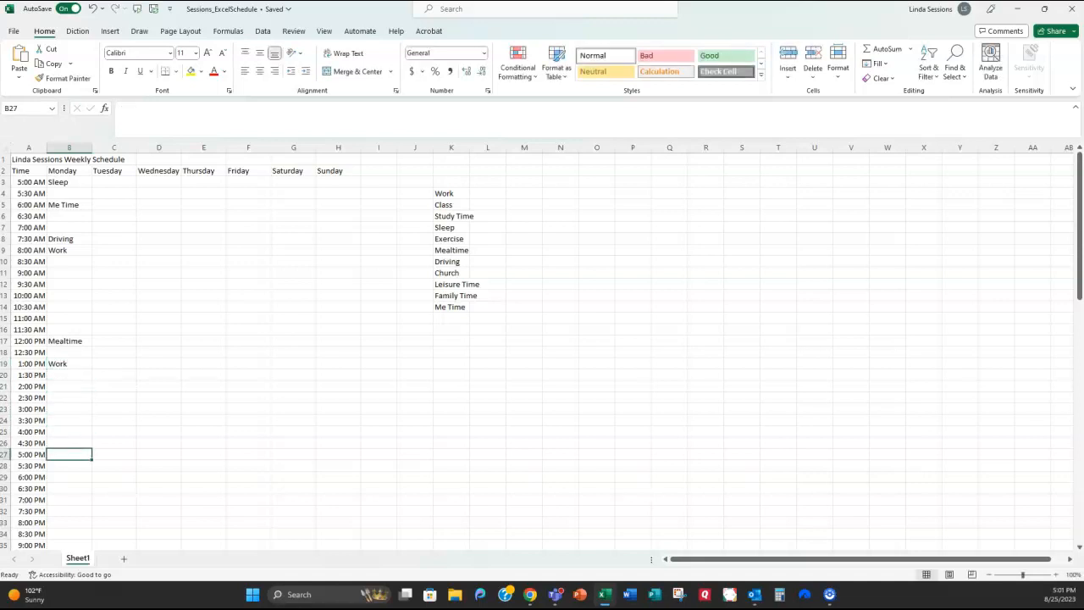
pyautogui.write('Driving')
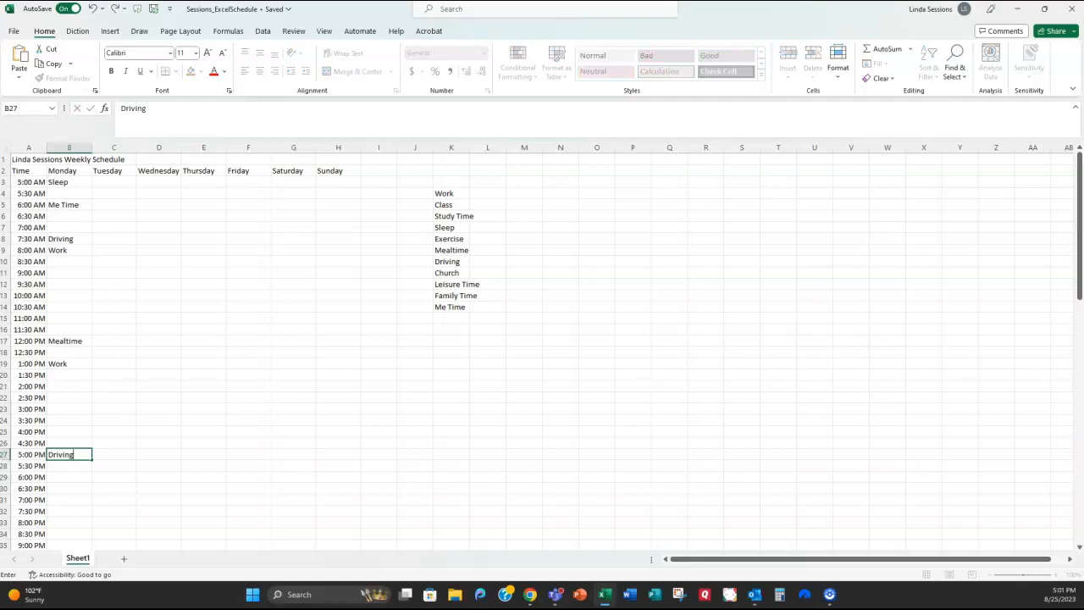
pyautogui.press('Return')
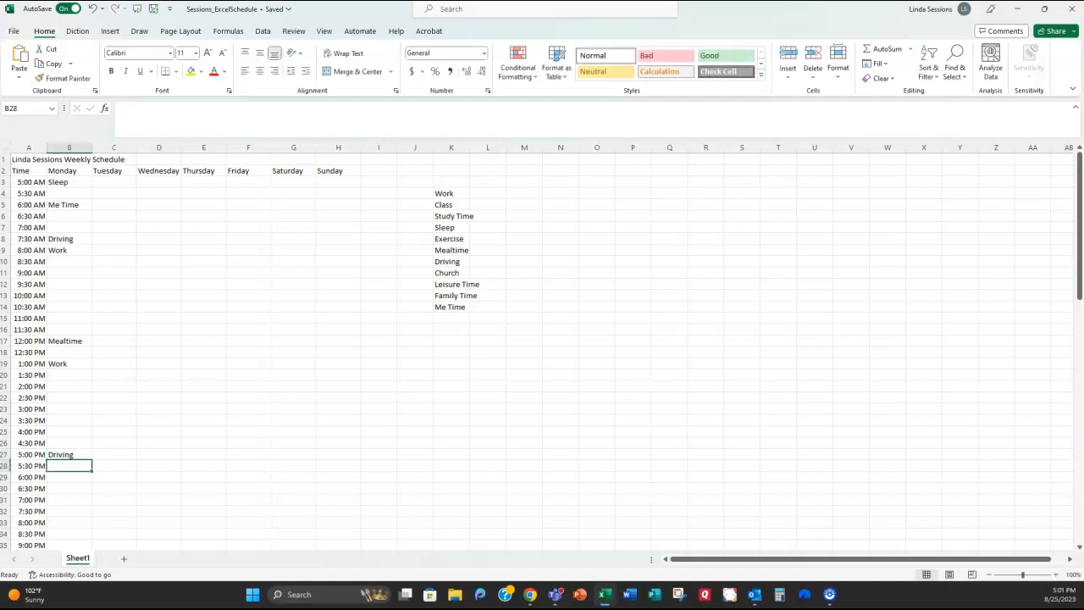
pyautogui.write('Mealtime')
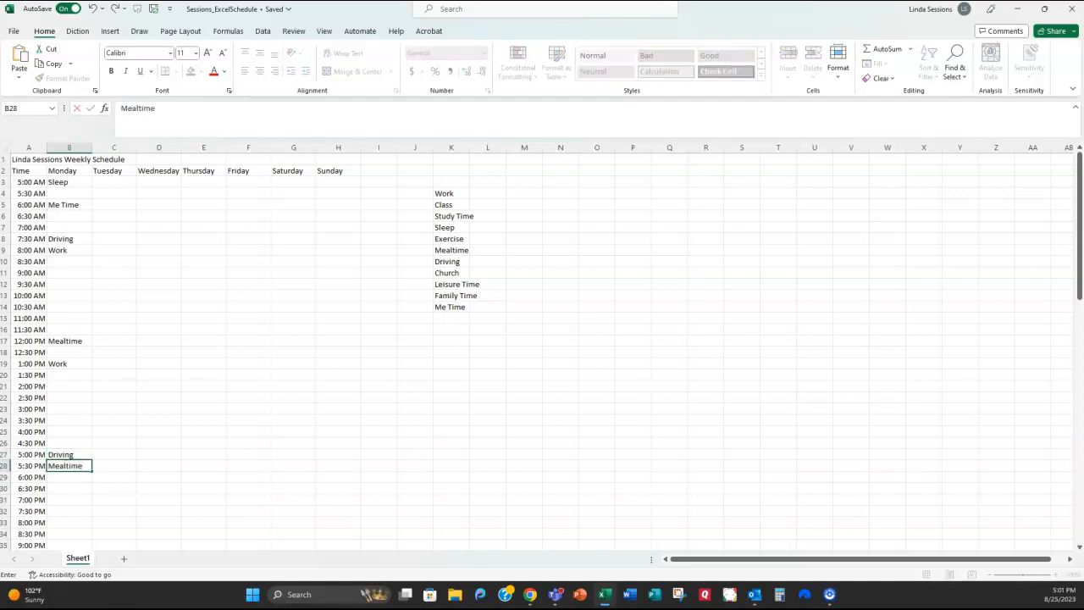
pyautogui.press('Return')
pyautogui.press('Return')
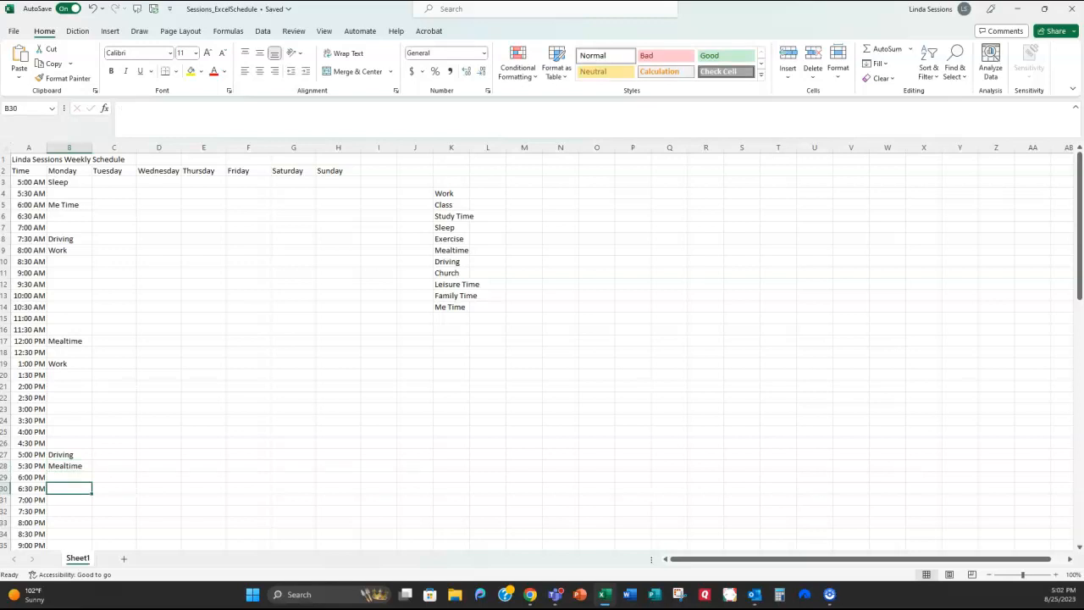
pyautogui.write('Family Time')
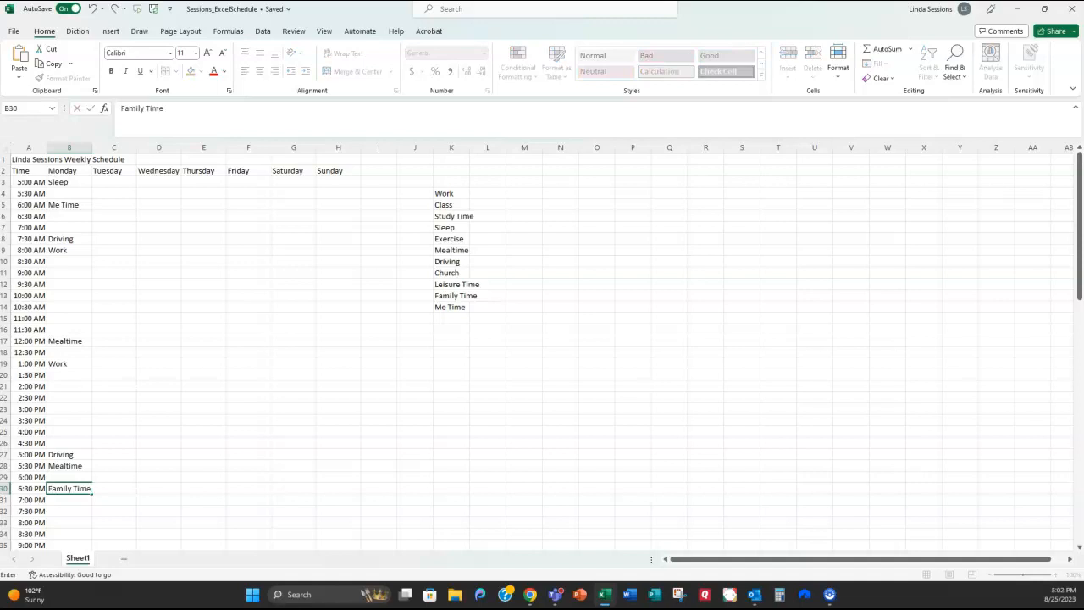
pyautogui.press('Return')
pyautogui.press('Return')
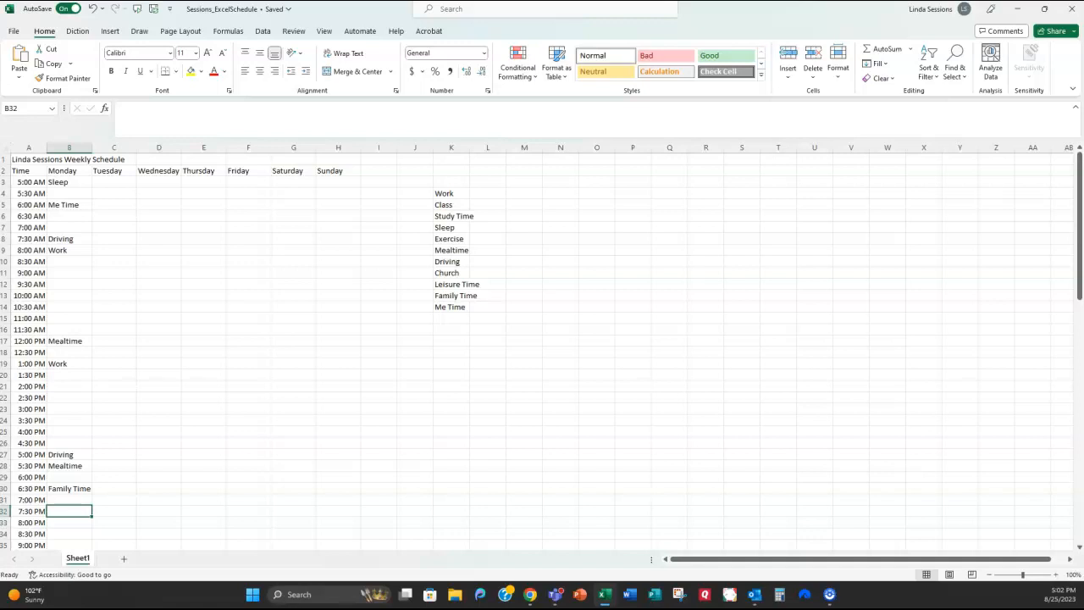
# Step: Finish Monday with Work at 7:30 PM, Bed at 9:30 PM and Sleep at 10:00 PM
pyautogui.write('Work')
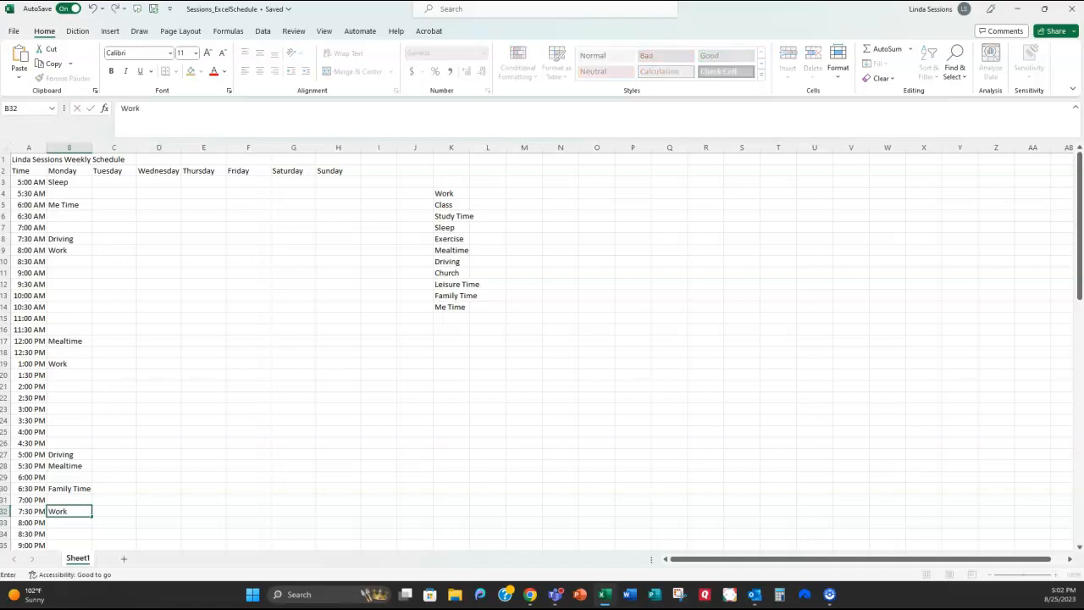
pyautogui.press('Return')
pyautogui.press('Down')
pyautogui.press('Down')
pyautogui.press('Down')
pyautogui.press('Down')
pyautogui.press('Down')
pyautogui.press('Down')
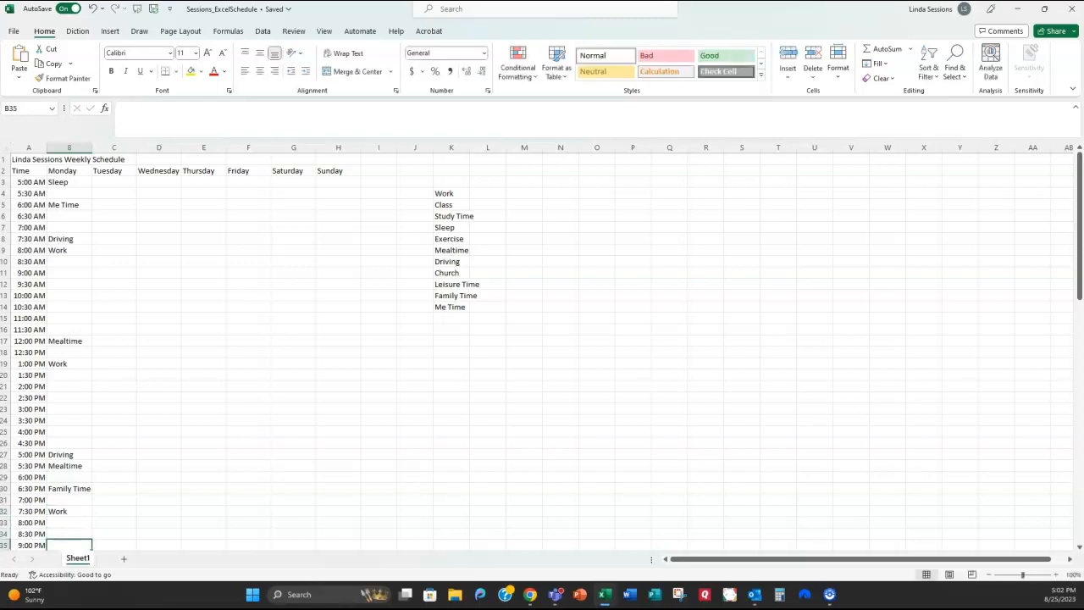
pyautogui.press('Down')
pyautogui.press('Down')
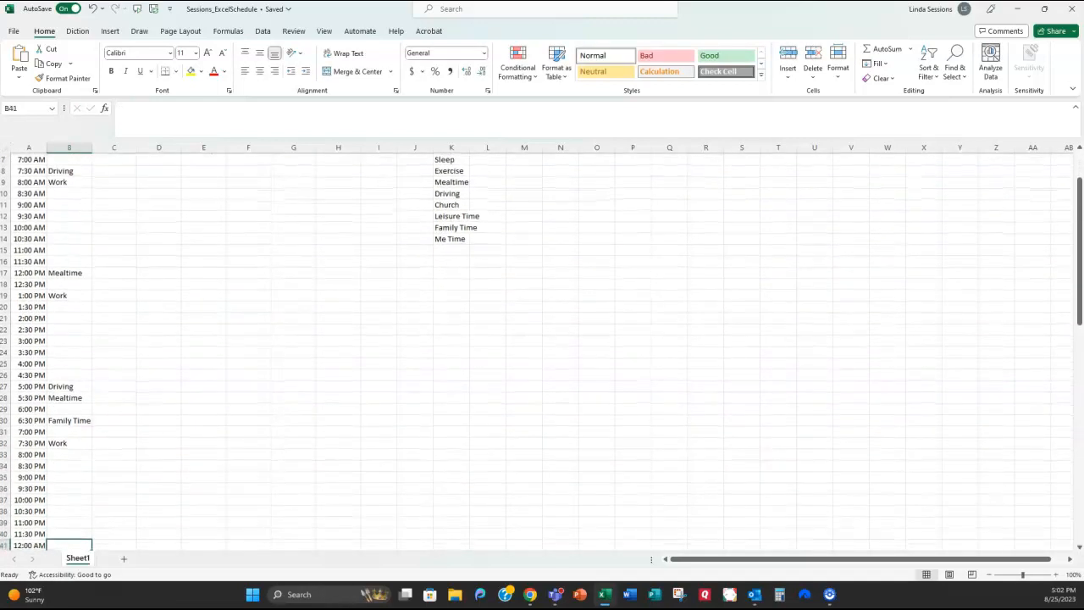
pyautogui.press('Up')
pyautogui.press('Up')
pyautogui.press('Up')
pyautogui.press('Up')
pyautogui.press('Up')
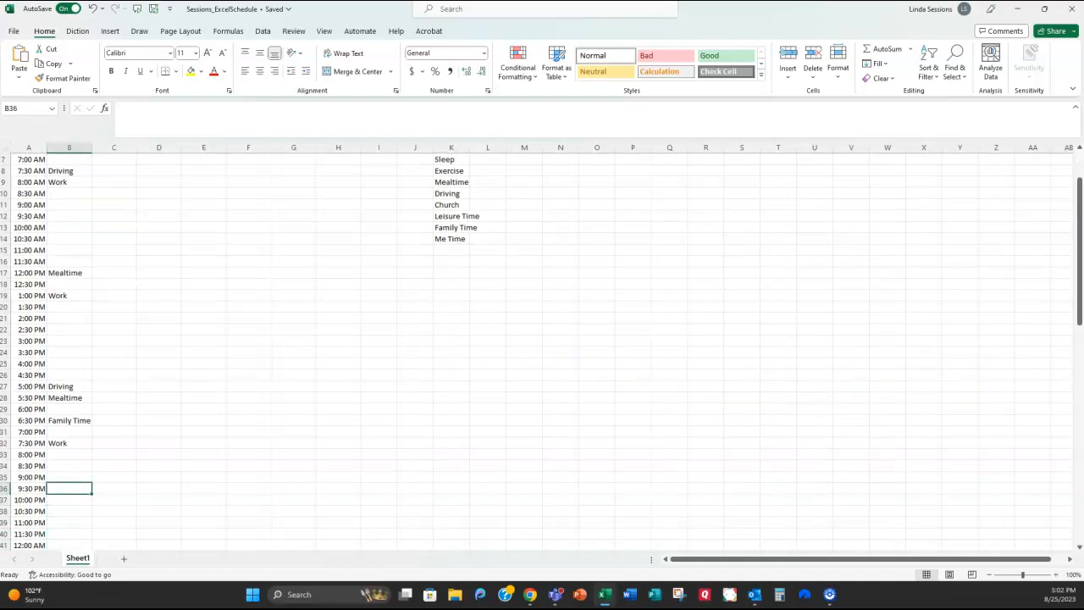
pyautogui.write('Bed')
pyautogui.press('Return')
pyautogui.write('Sleep')
pyautogui.press('Return')
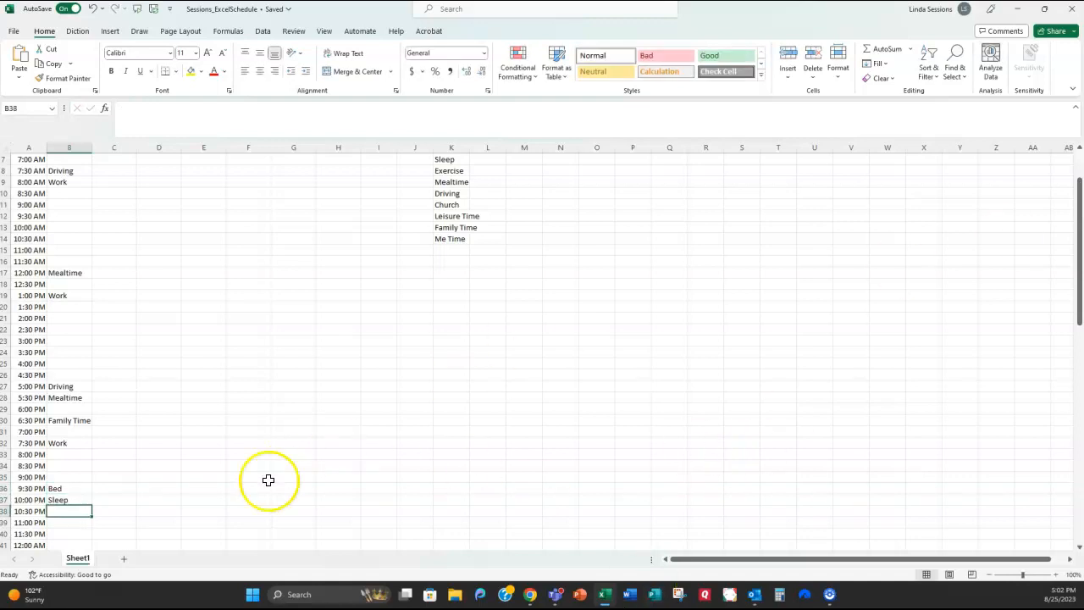
pyautogui.scroll(2, 262, 352)
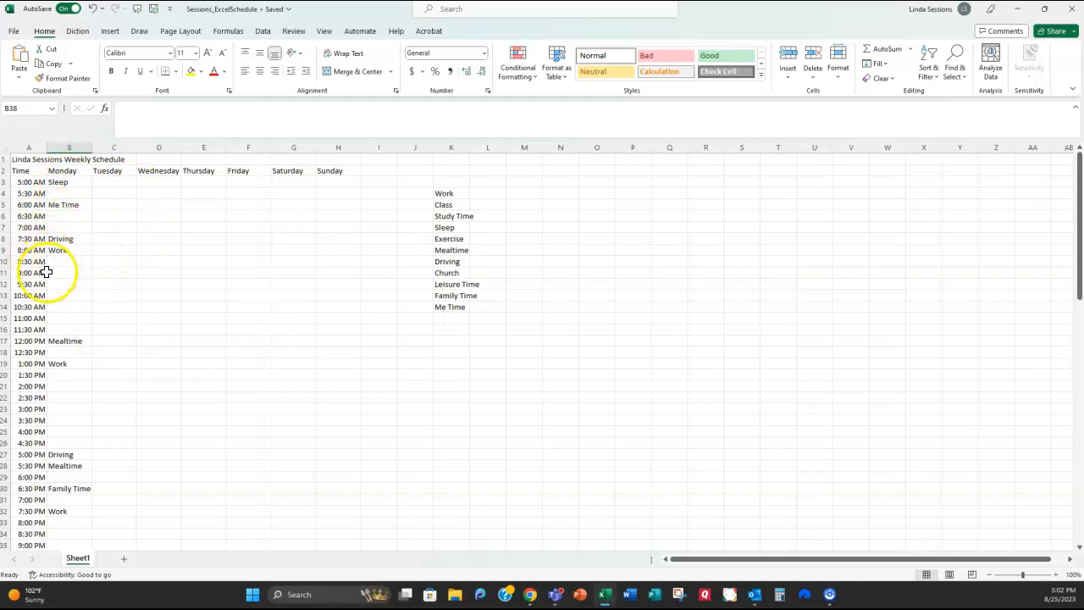
# Step: Enter Class at 9:30 AM and Work at 3:30 PM in Tuesday's column
pyautogui.click(109, 283)
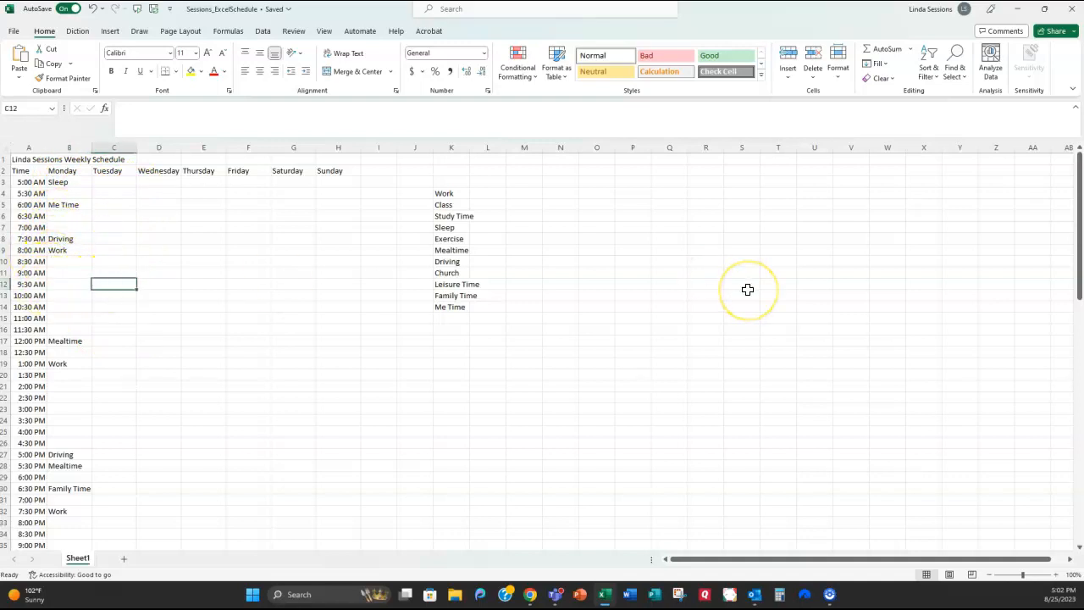
pyautogui.write('Class')
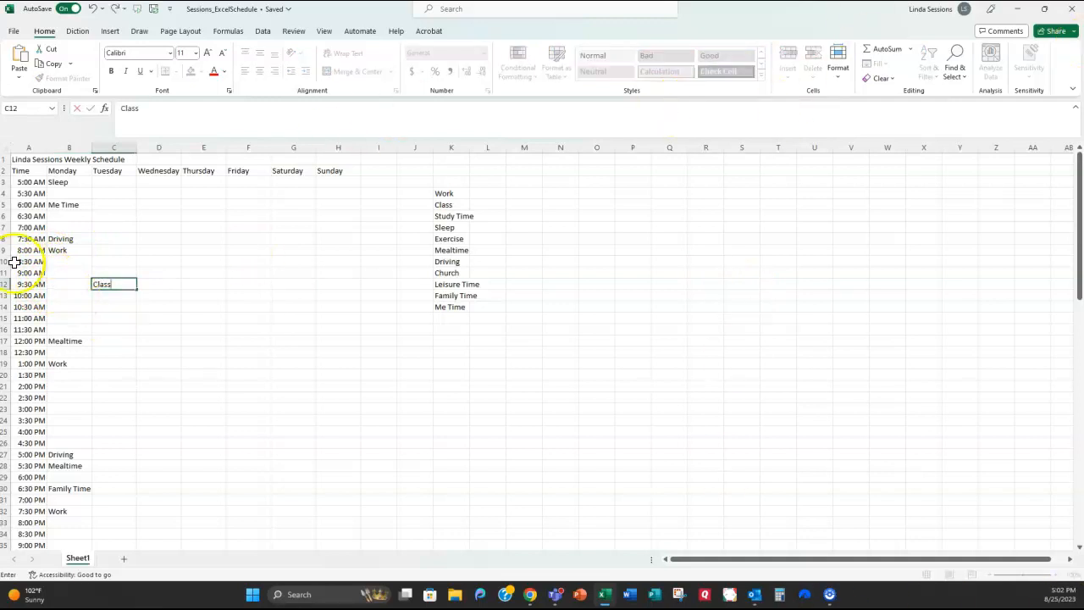
pyautogui.click(104, 407)
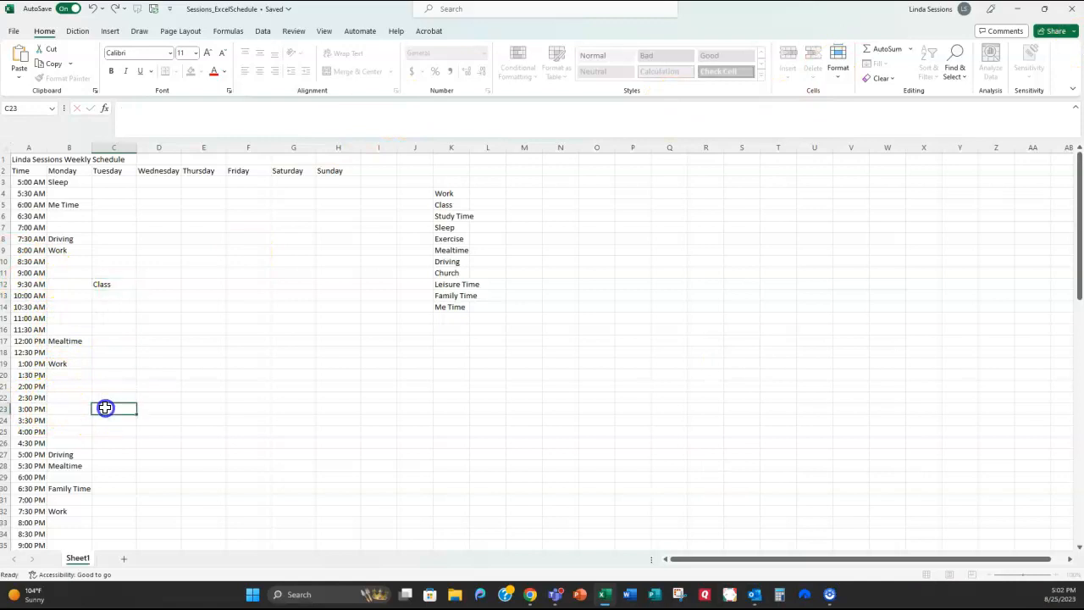
pyautogui.click(101, 419)
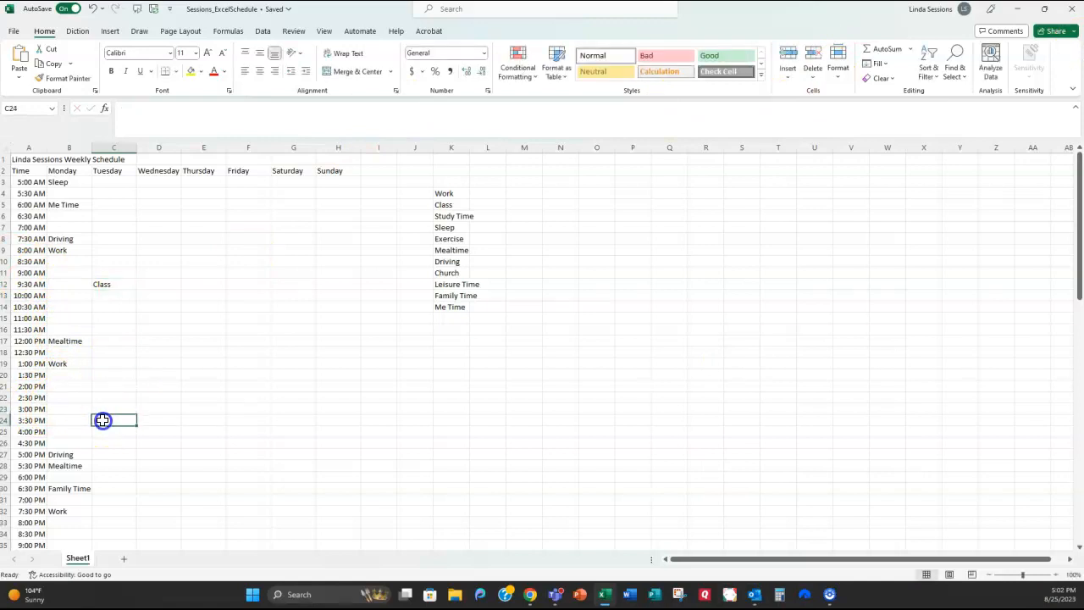
pyautogui.write('Work')
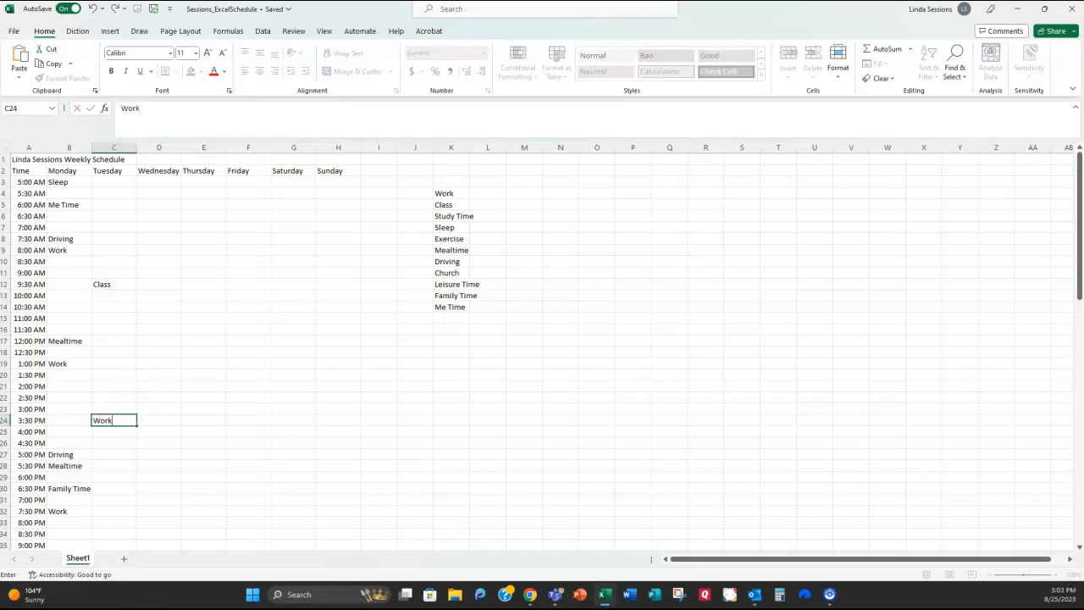
pyautogui.click(123, 182)
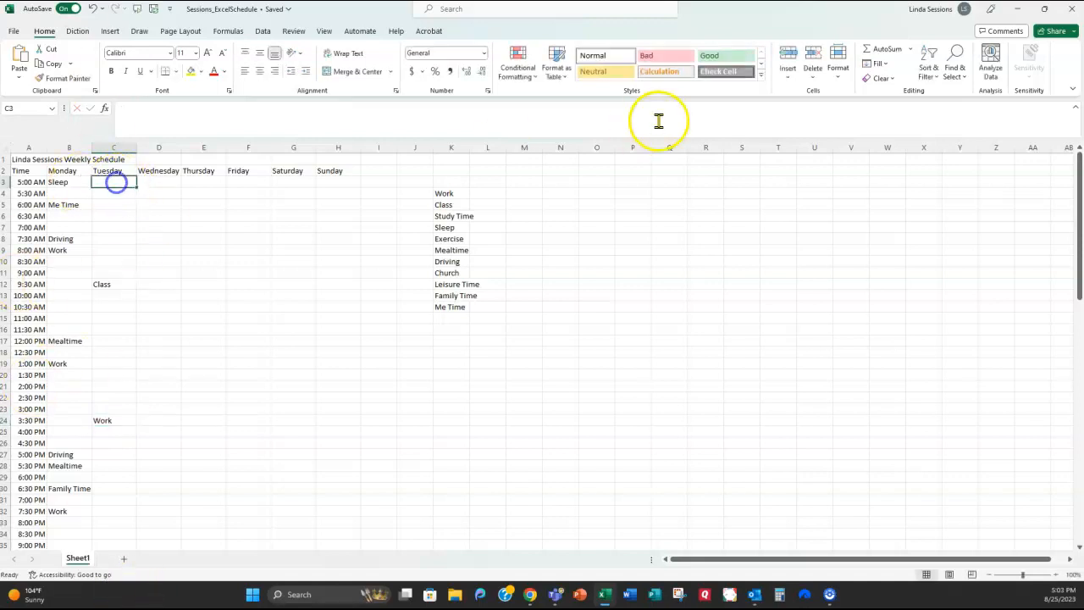
# Step: Add Tuesday's Sleep in C3, Me Time in C5, Driving in C8 and Work in C9
pyautogui.write('Sleep')
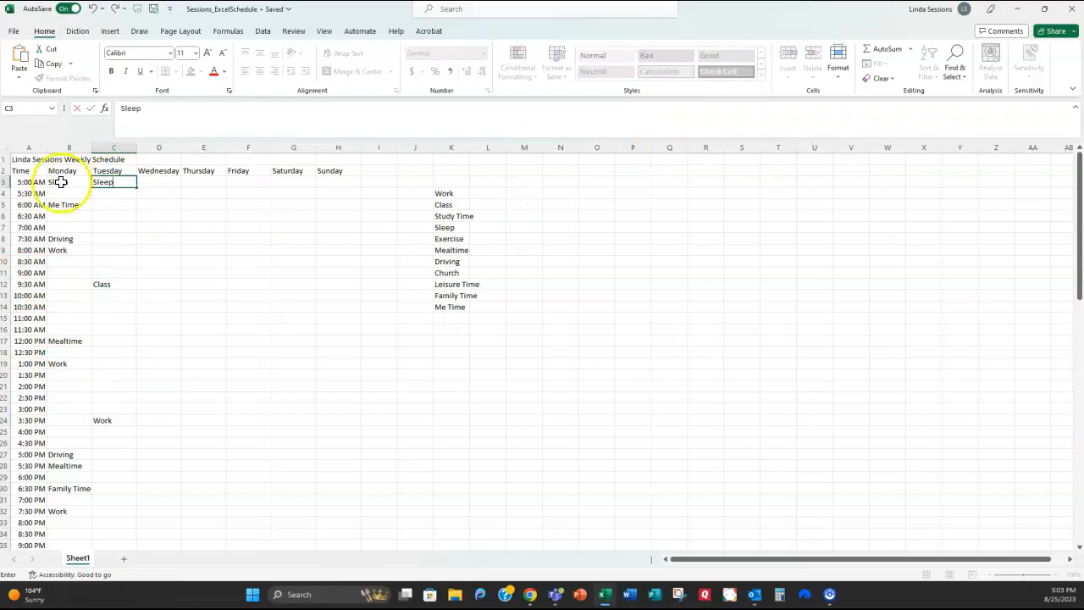
pyautogui.click(117, 205)
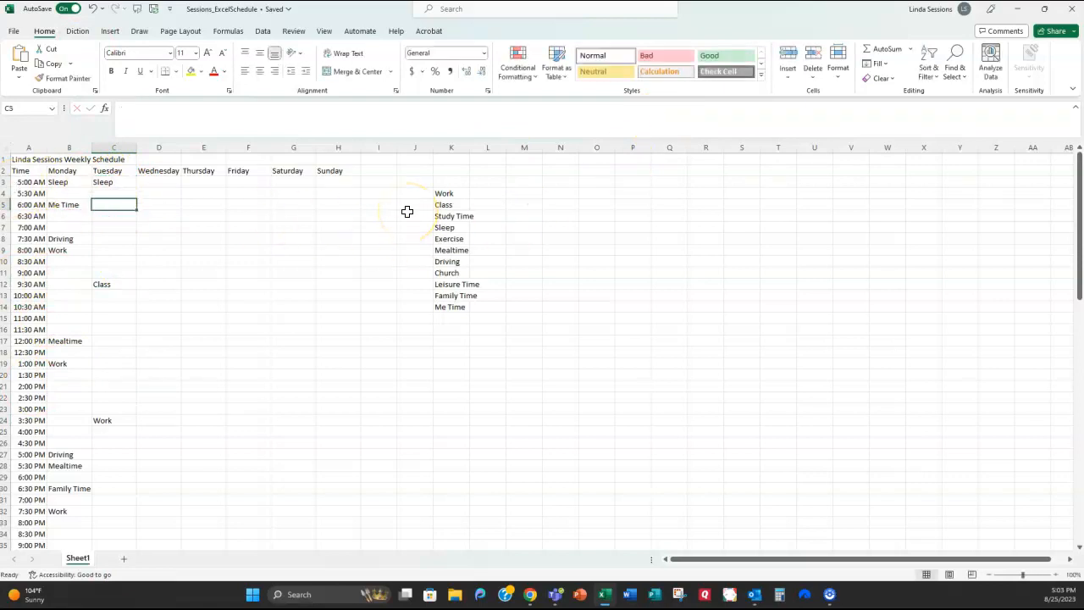
pyautogui.write('Me Time')
pyautogui.press('Return')
pyautogui.press('Down')
pyautogui.press('Down')
pyautogui.write('Driving')
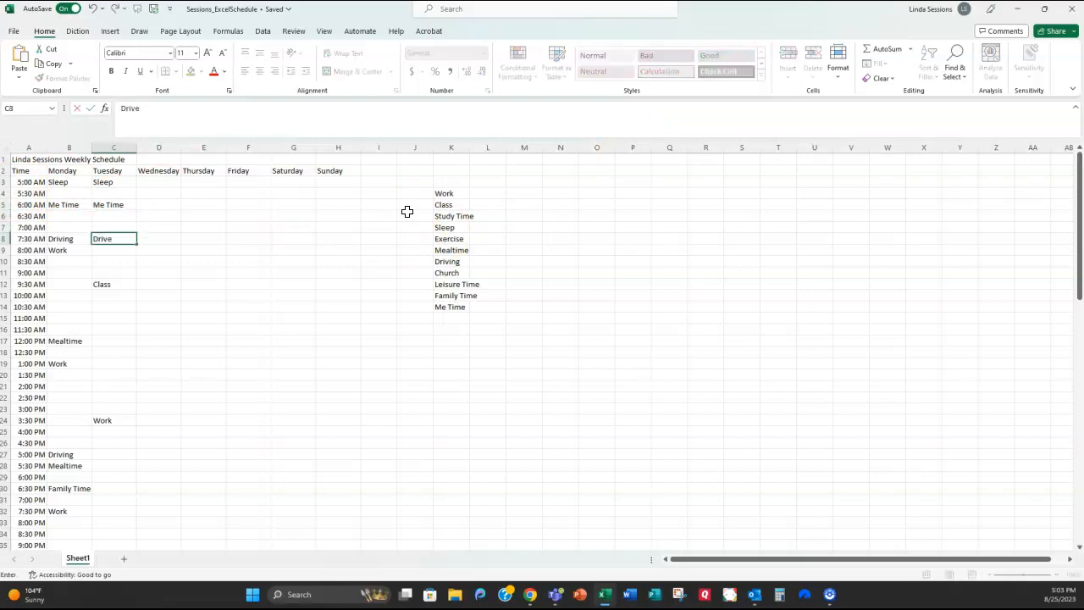
pyautogui.press('Return')
pyautogui.write('Work')
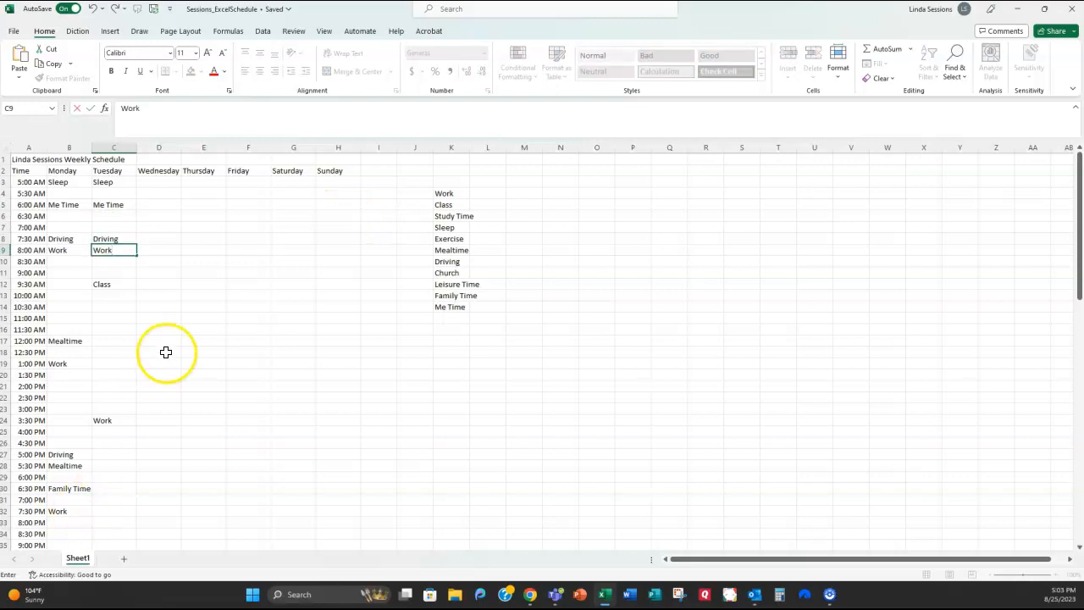
pyautogui.click(195, 396)
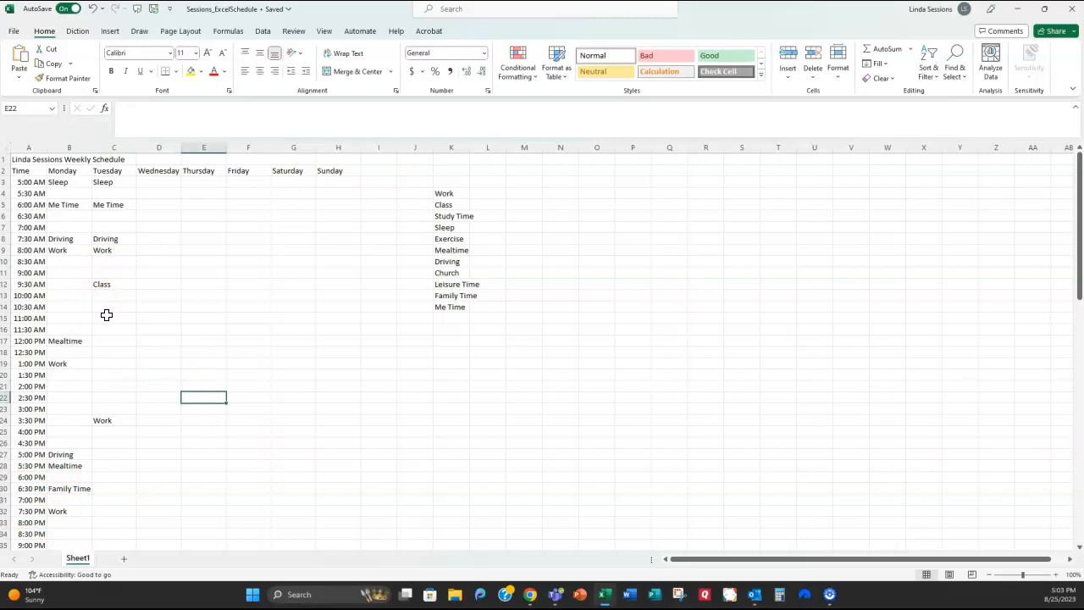
pyautogui.click(60, 181)
# Step: Merge and centre Monday's Sleep B3:B4 and Me Time B5:B7, and middle-align Driving in B8
pyautogui.moveTo(60, 181); pyautogui.dragTo(60, 189)
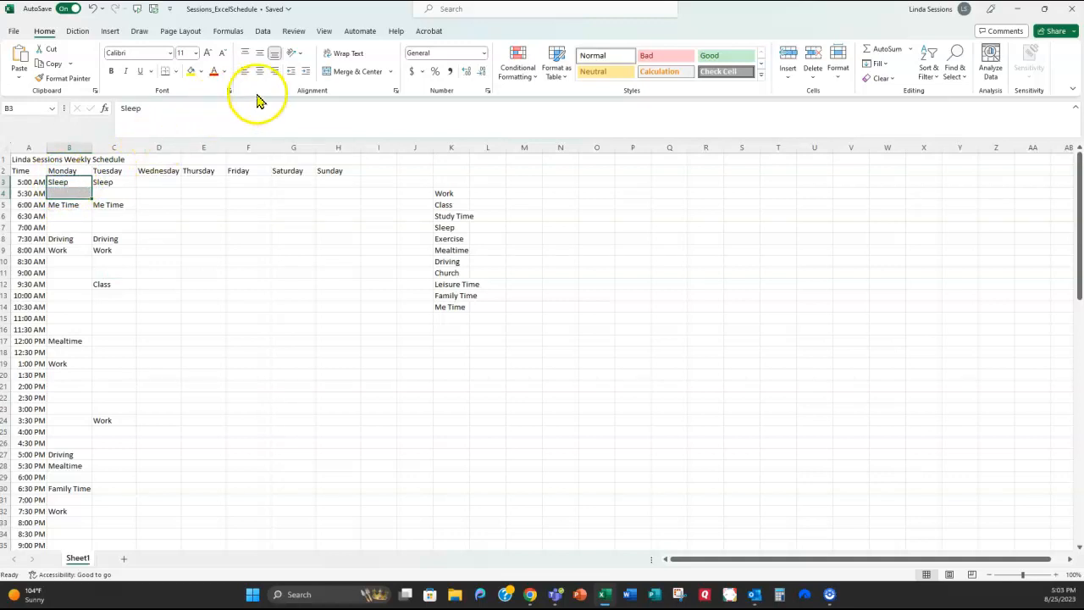
pyautogui.click(391, 73)
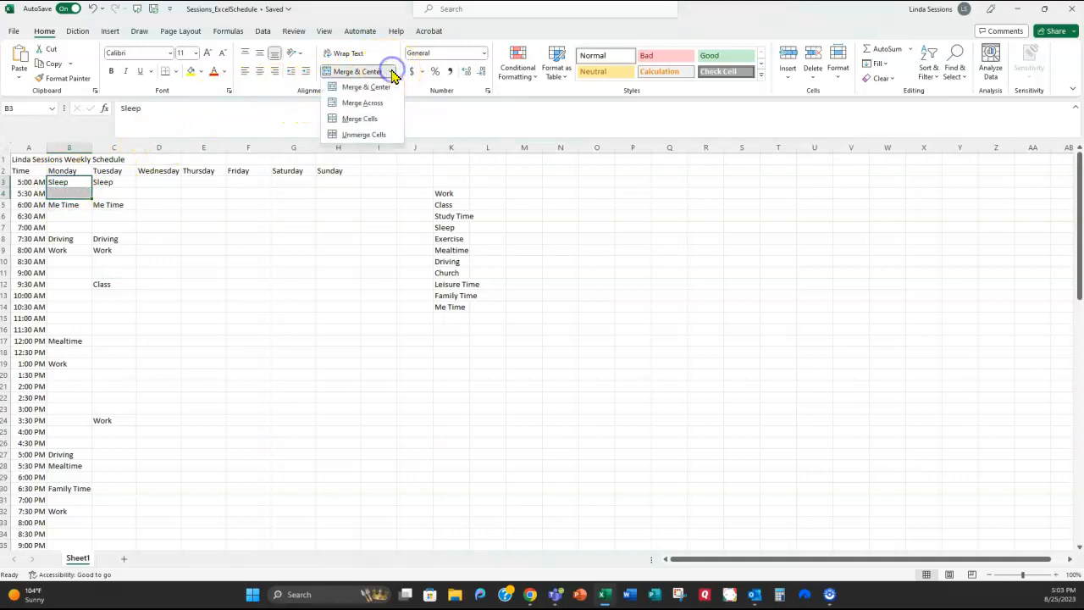
pyautogui.click(350, 123)
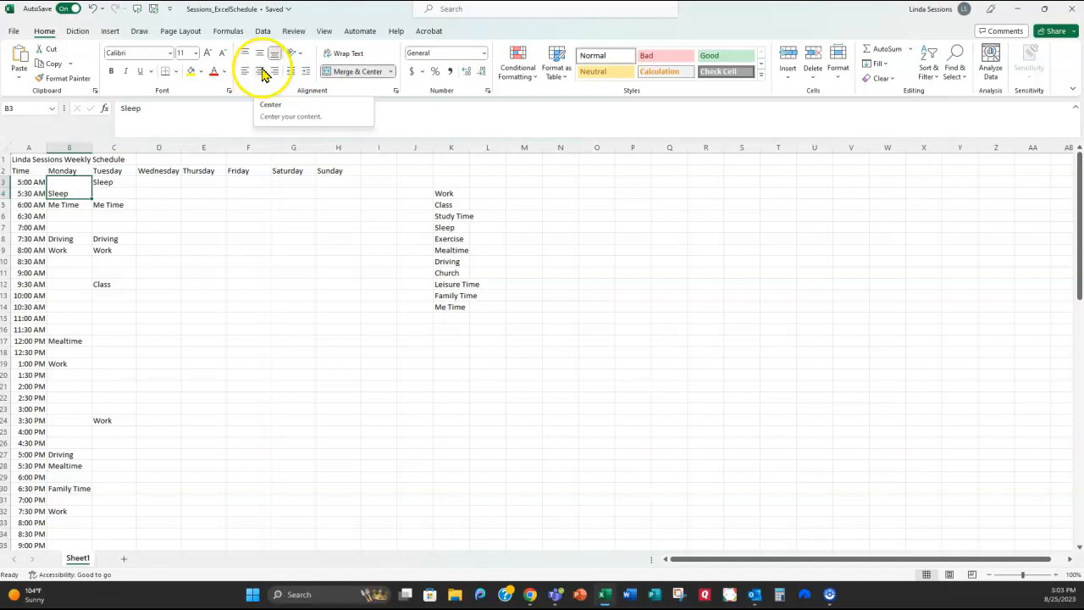
pyautogui.click(261, 55)
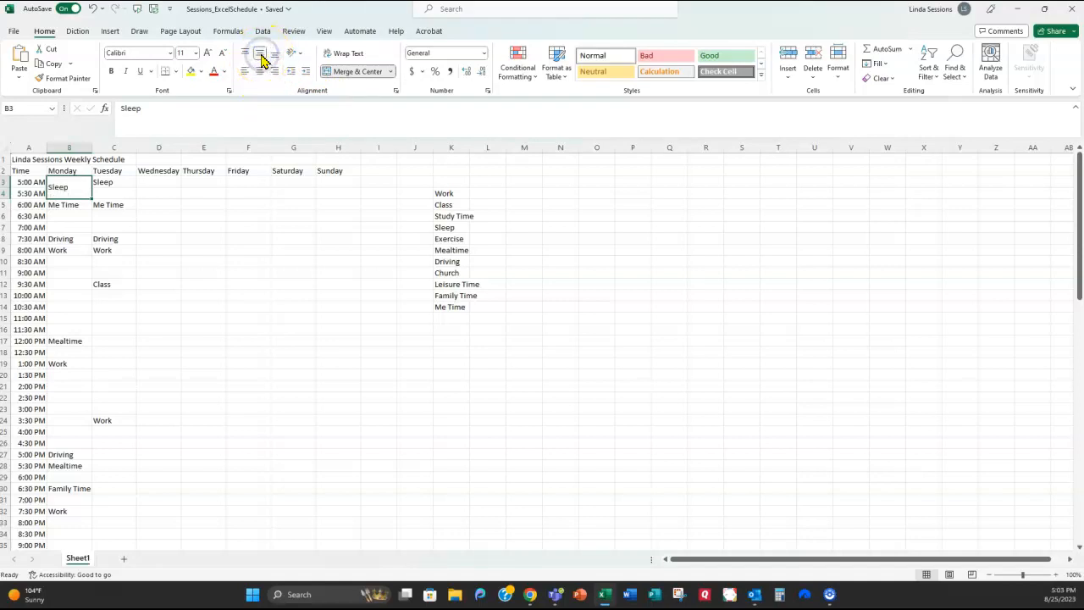
pyautogui.click(260, 71)
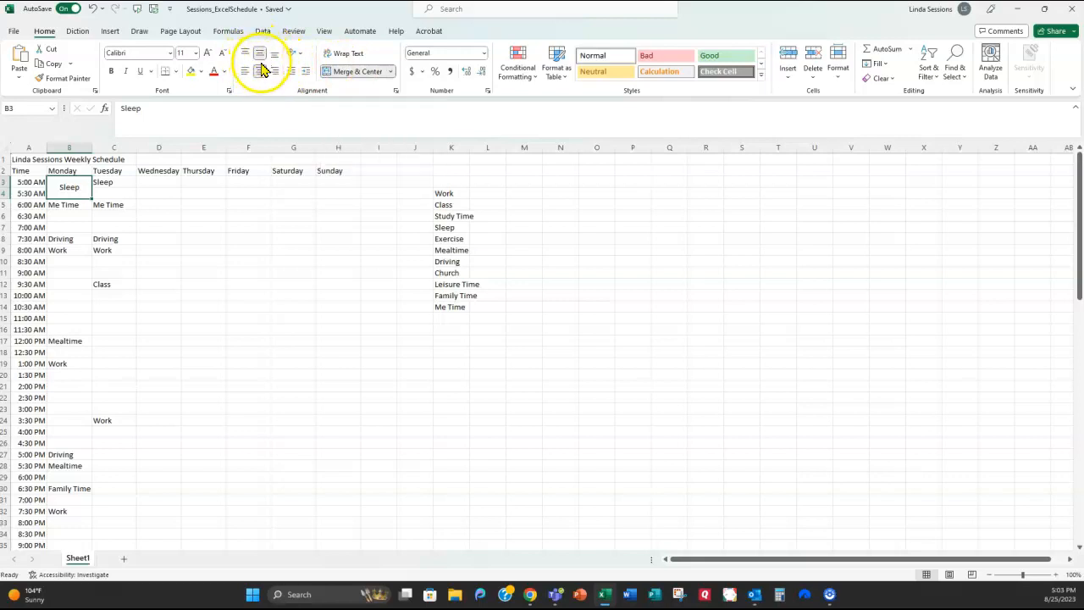
pyautogui.moveTo(80, 205); pyautogui.dragTo(81, 225)
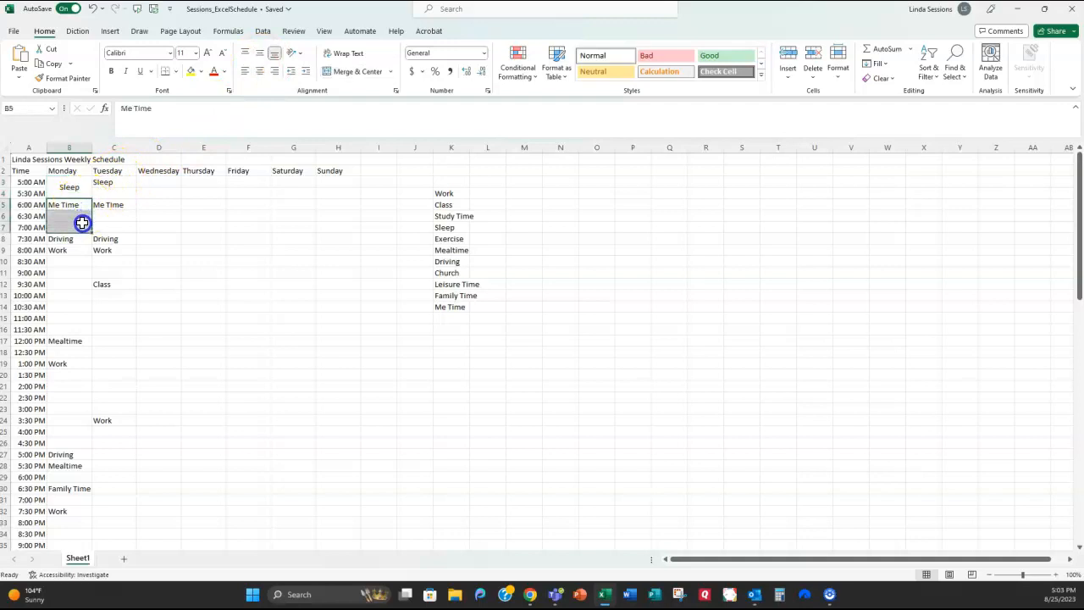
pyautogui.click(346, 71)
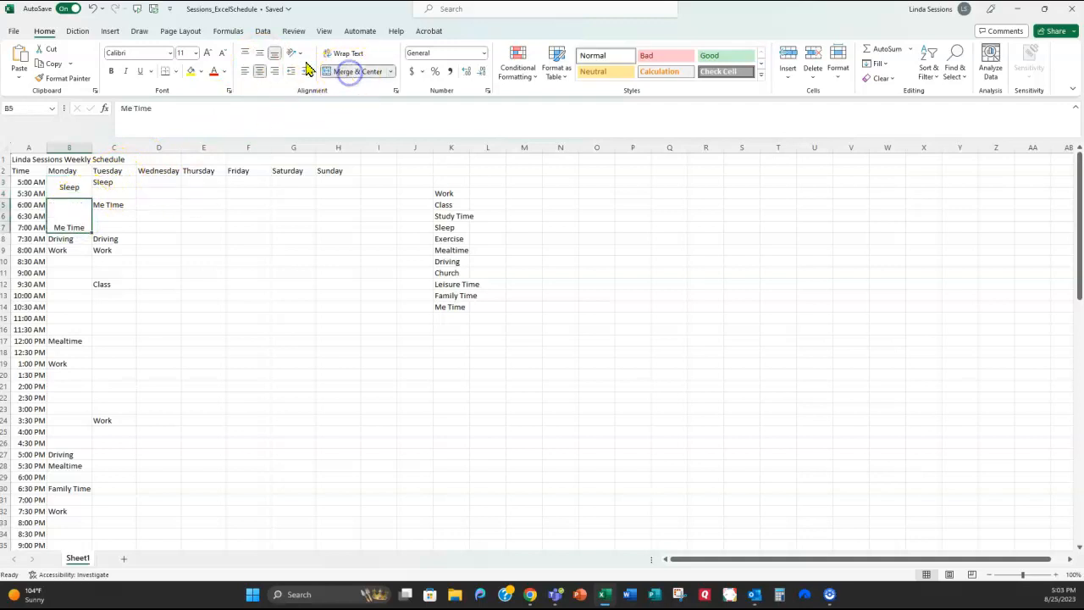
pyautogui.click(260, 54)
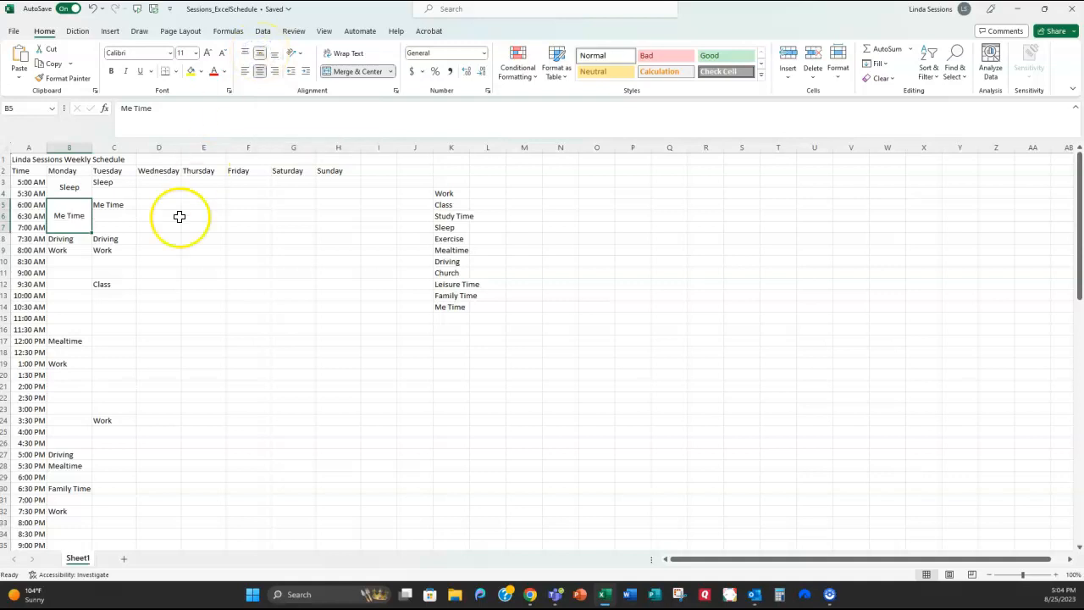
pyautogui.click(84, 240)
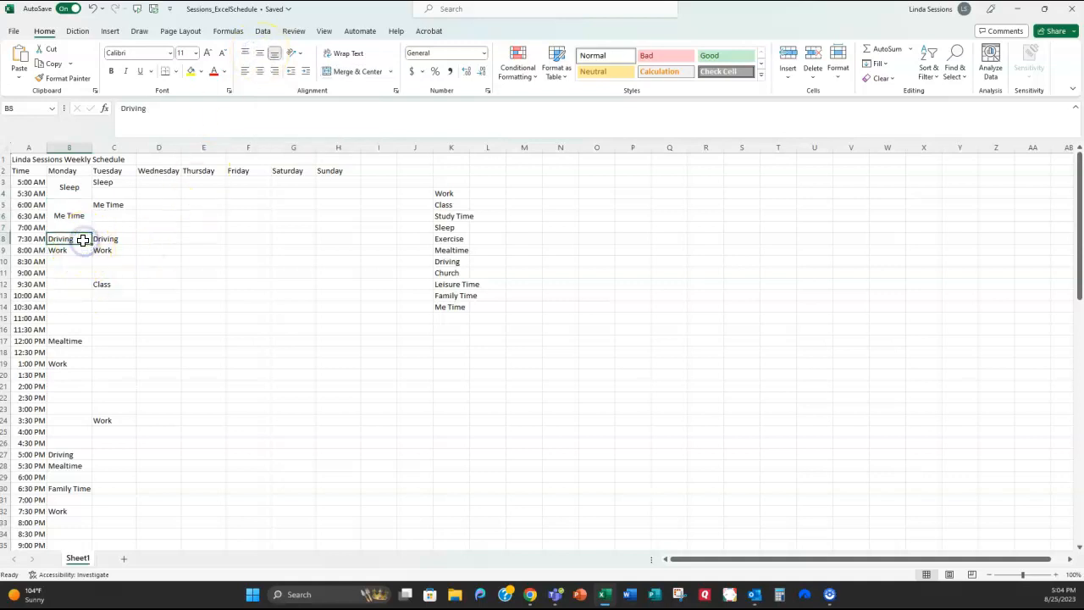
pyautogui.click(261, 54)
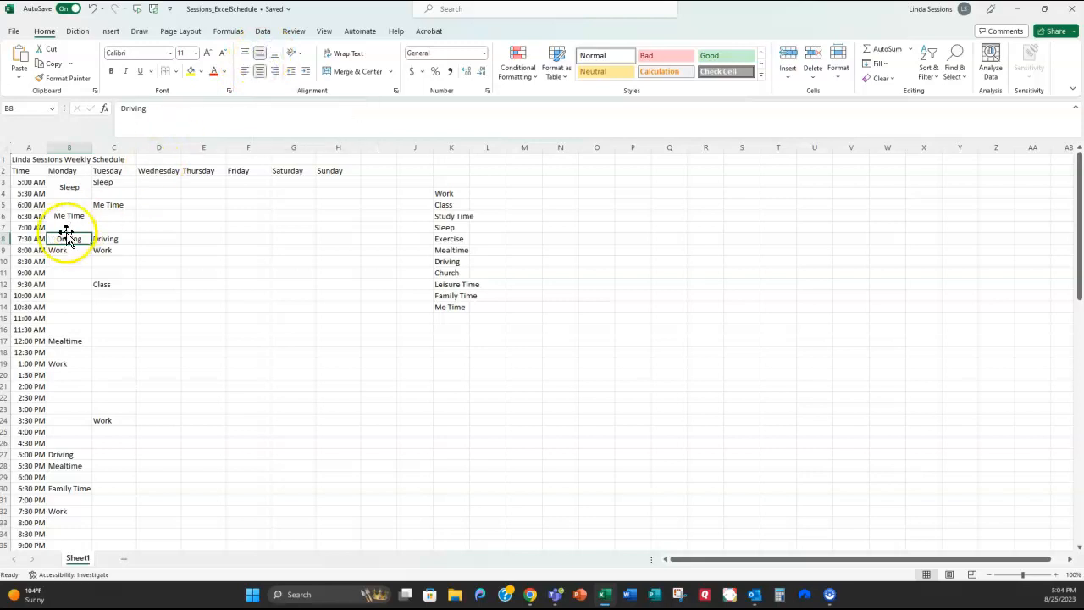
# Step: Merge and centre the Work B9:B16, Mealtime B17:B18 and afternoon Work B19:B26 blocks
pyautogui.moveTo(78, 251); pyautogui.dragTo(66, 330)
pyautogui.click(343, 71)
pyautogui.click(259, 54)
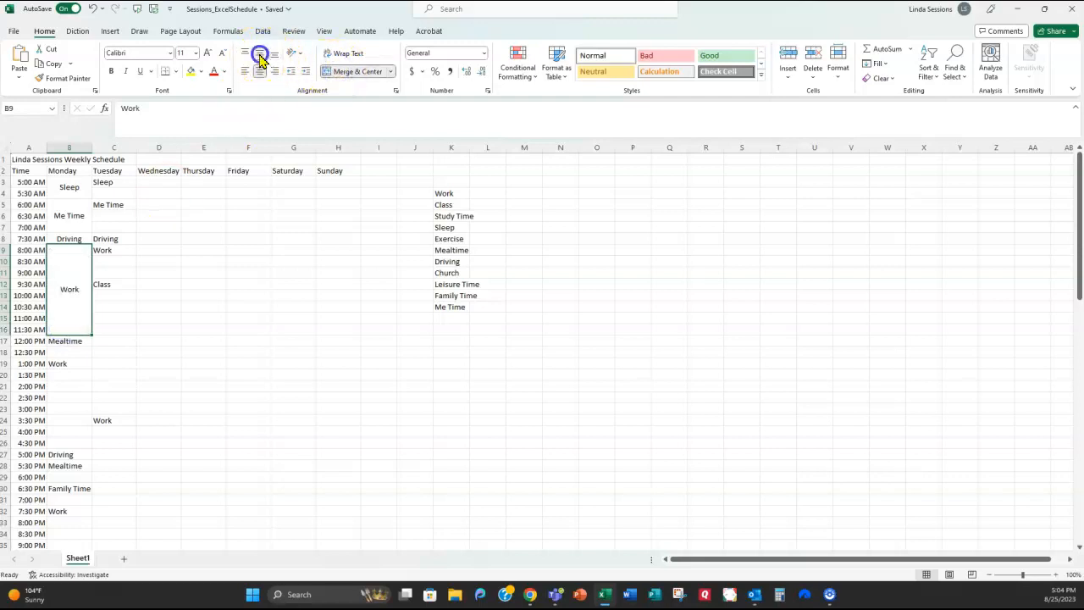
pyautogui.moveTo(77, 339); pyautogui.dragTo(76, 347)
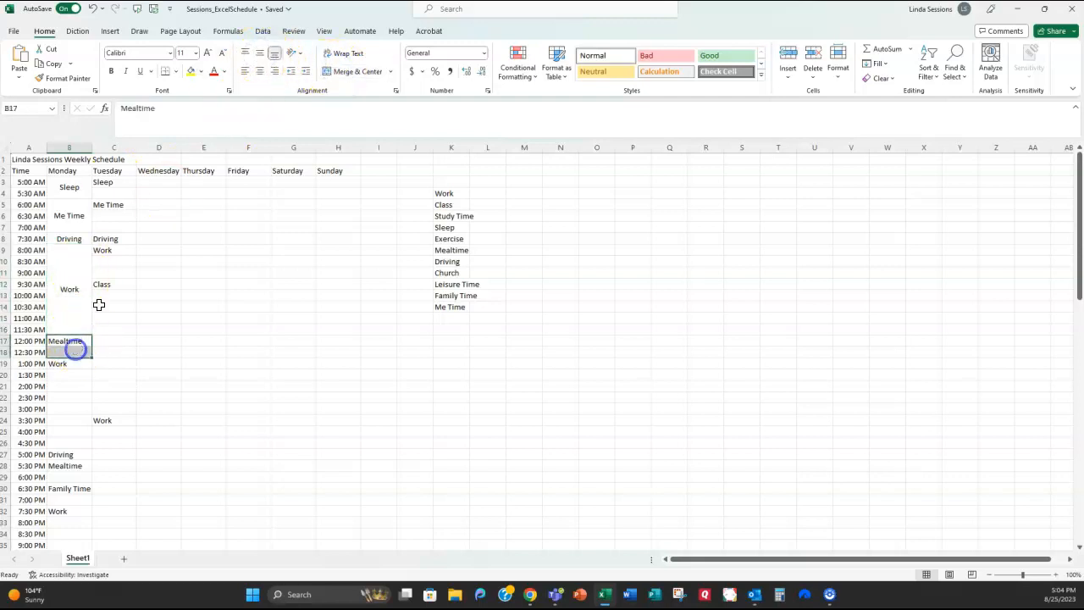
pyautogui.click(349, 71)
pyautogui.click(260, 53)
pyautogui.moveTo(75, 364); pyautogui.dragTo(67, 442)
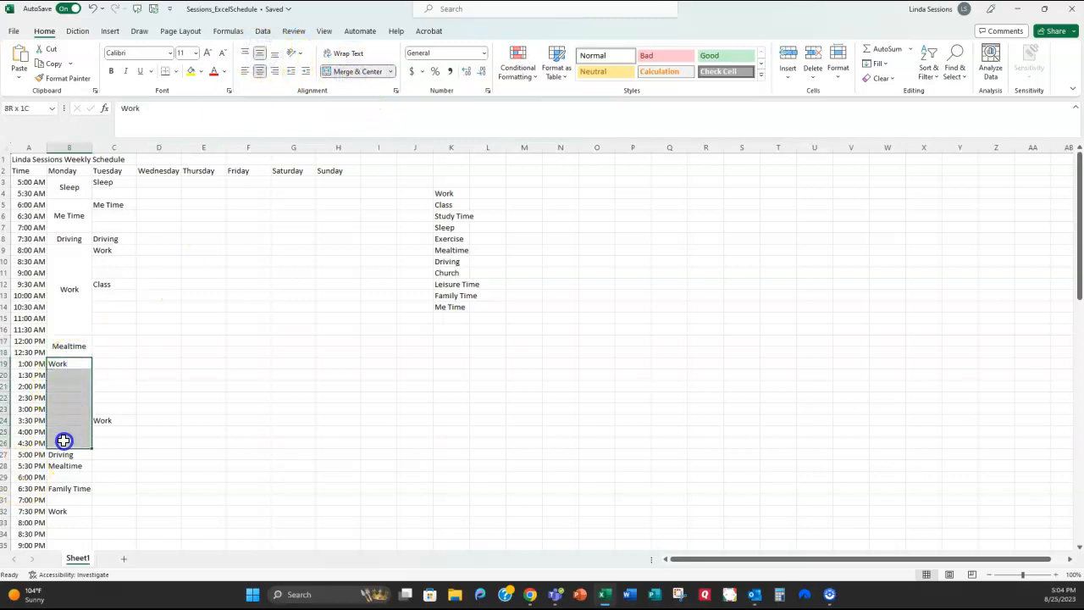
pyautogui.click(345, 71)
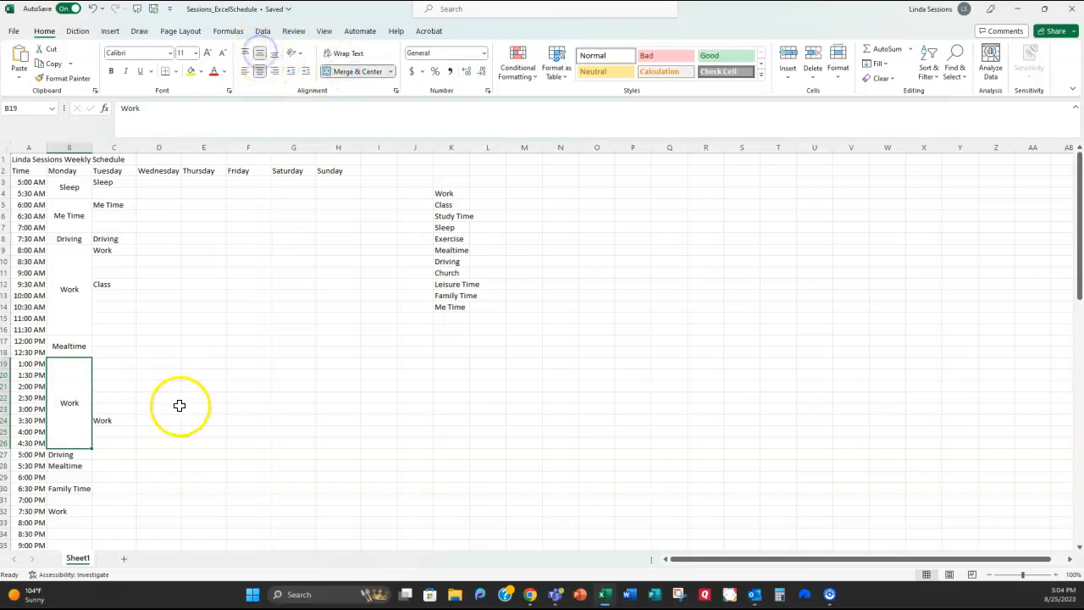
pyautogui.scroll(-3, 177, 404)
# Step: Merge and centre the evening Mealtime B28:B29, Family Time B30:B31 and Work B32:B35 blocks
pyautogui.click(66, 366)
pyautogui.moveTo(66, 366); pyautogui.dragTo(69, 374)
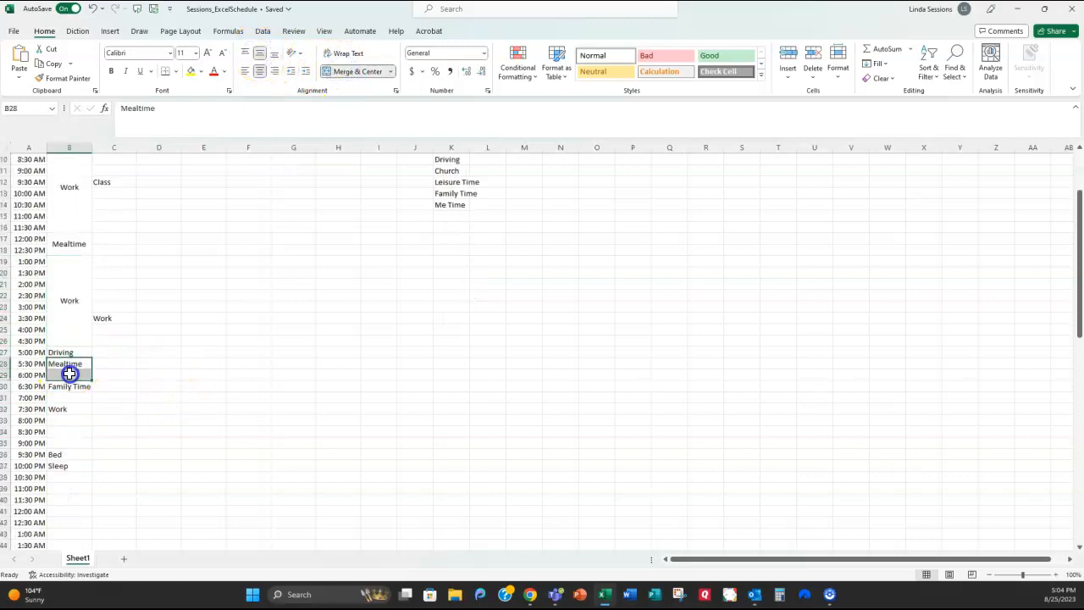
pyautogui.click(356, 72)
pyautogui.click(265, 53)
pyautogui.moveTo(66, 387); pyautogui.dragTo(65, 397)
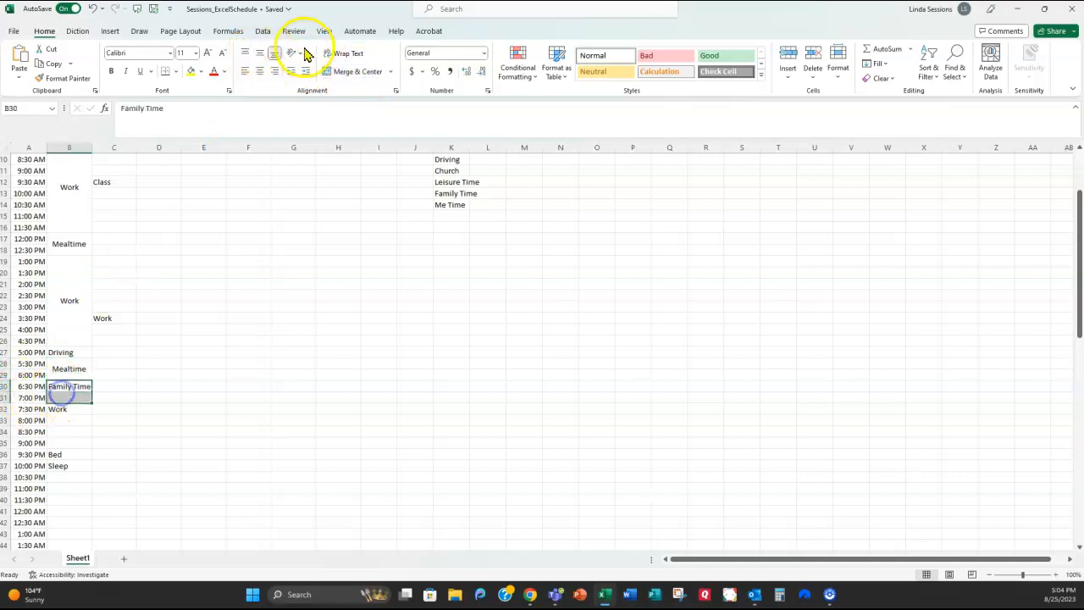
pyautogui.click(356, 71)
pyautogui.click(260, 53)
pyautogui.moveTo(65, 408); pyautogui.dragTo(68, 443)
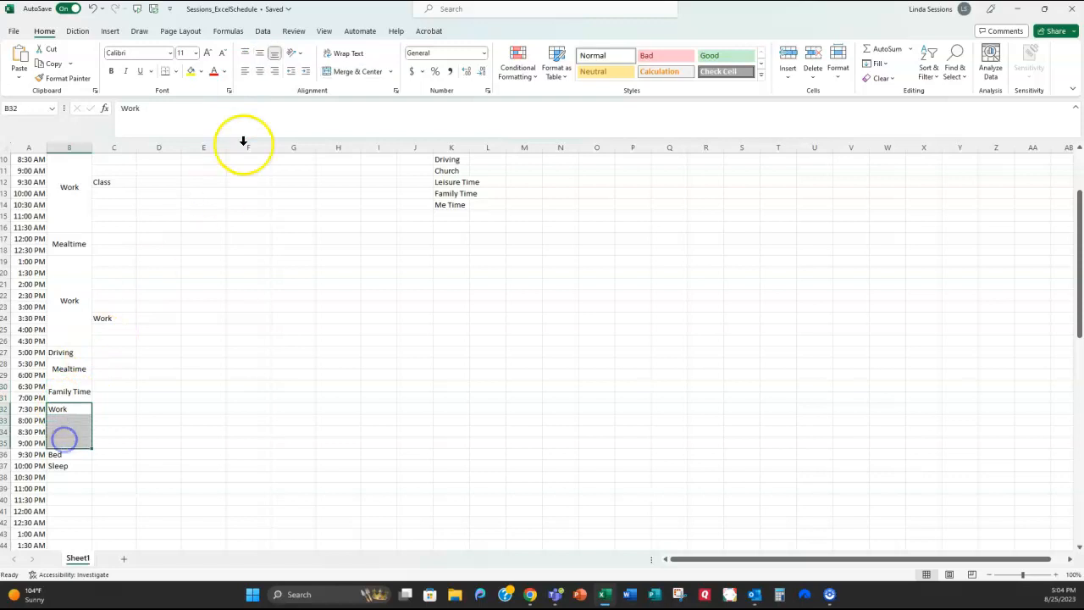
pyautogui.click(357, 73)
pyautogui.click(260, 54)
# Step: Centre Bed in B36 and merge the overnight Sleep block B37:B44 centred both ways
pyautogui.scroll(-2, 281, 383)
pyautogui.scroll(-1, 281, 384)
pyautogui.click(60, 352)
pyautogui.click(260, 55)
pyautogui.click(260, 72)
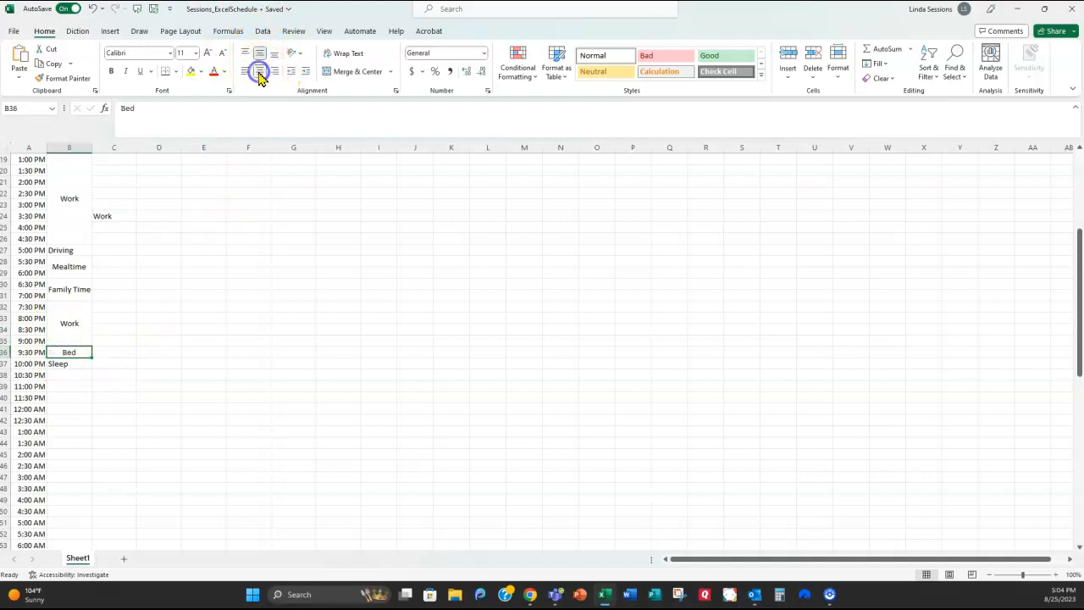
pyautogui.moveTo(71, 364); pyautogui.dragTo(65, 247)
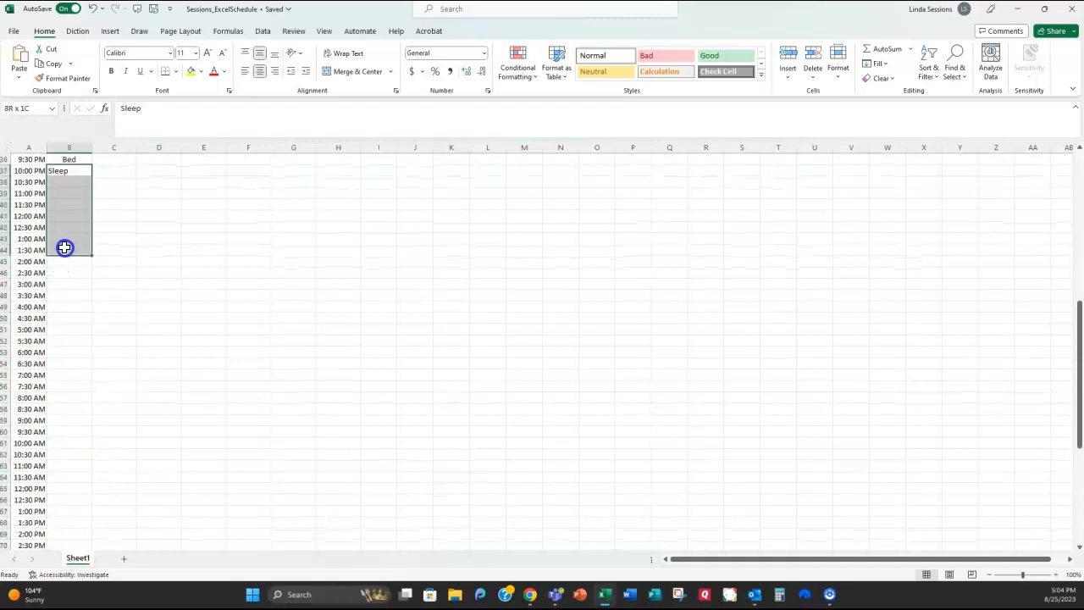
pyautogui.click(370, 73)
pyautogui.click(259, 53)
# Step: Select the surplus times A45:A70 below the schedule
pyautogui.click(234, 243)
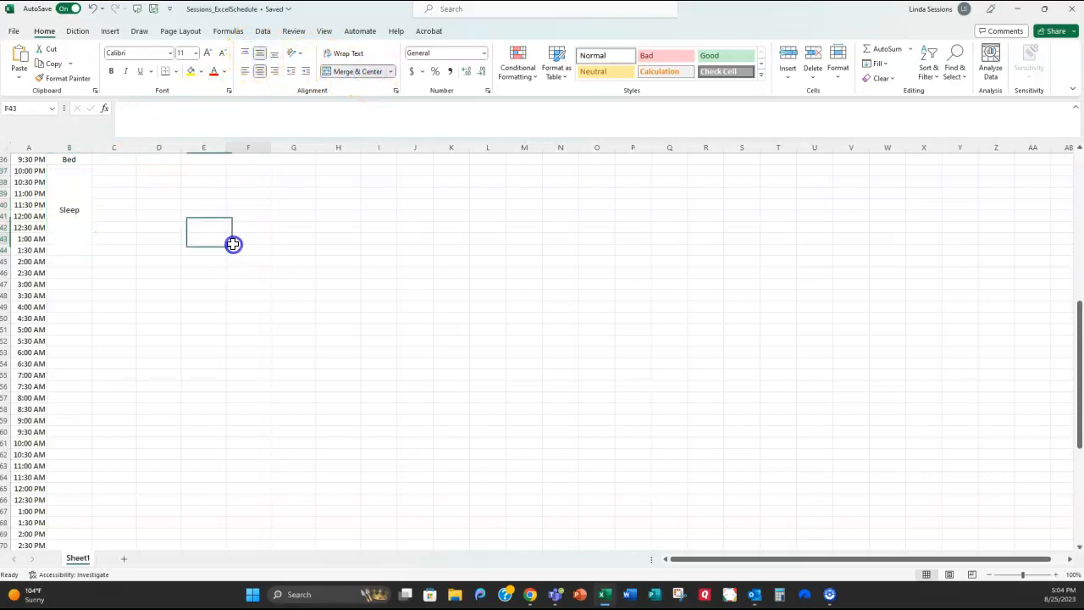
pyautogui.click(31, 261)
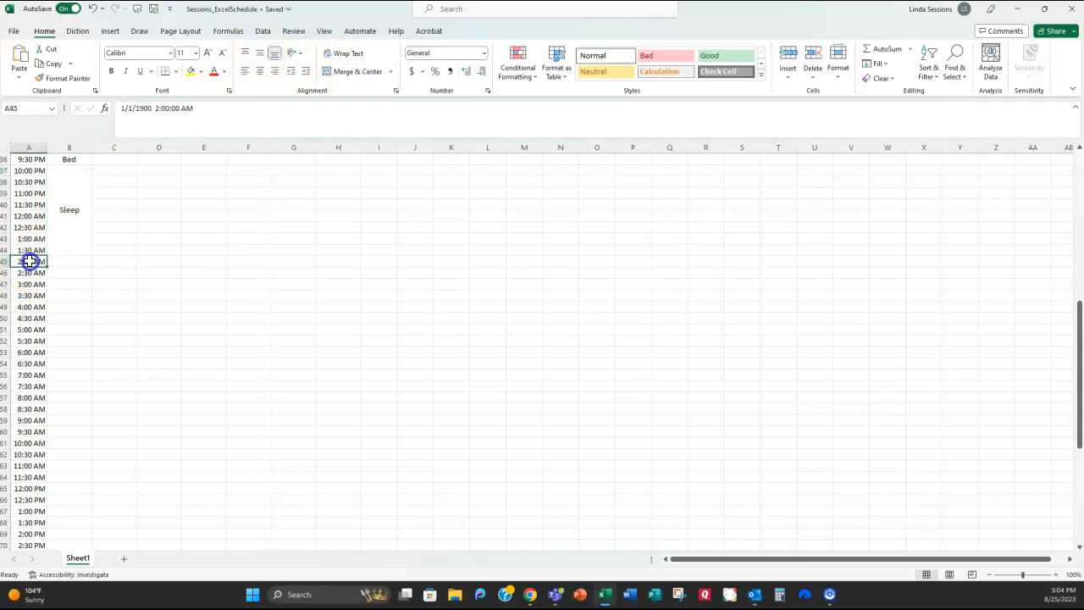
pyautogui.moveTo(31, 261); pyautogui.dragTo(30, 522)
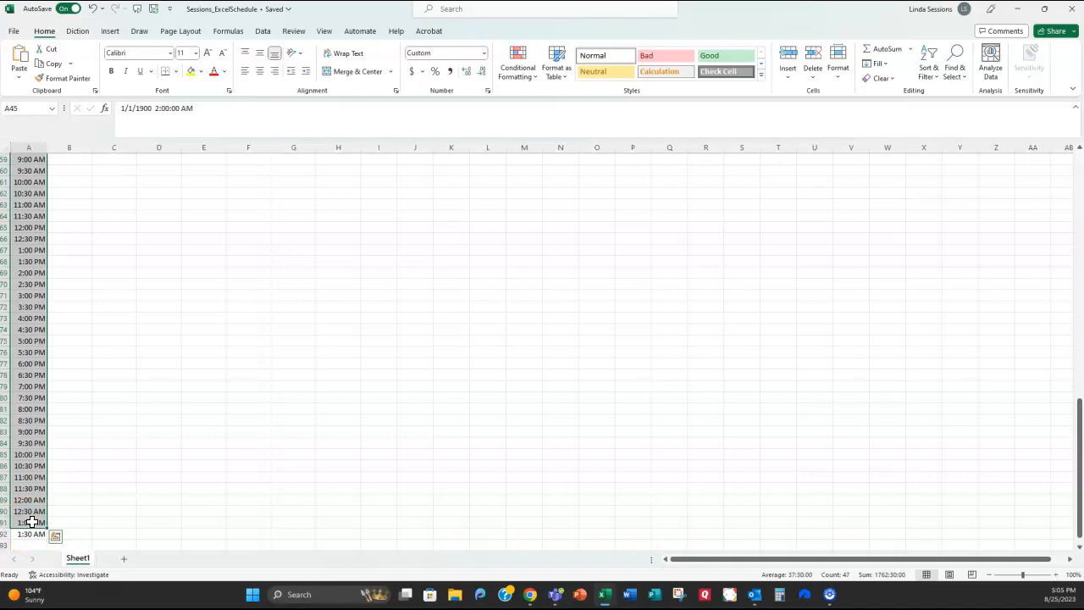
# Step: Undo the extra times filled in below 1:30 AM
pyautogui.hotkey('ctrl', 'z')
pyautogui.click(168, 378)
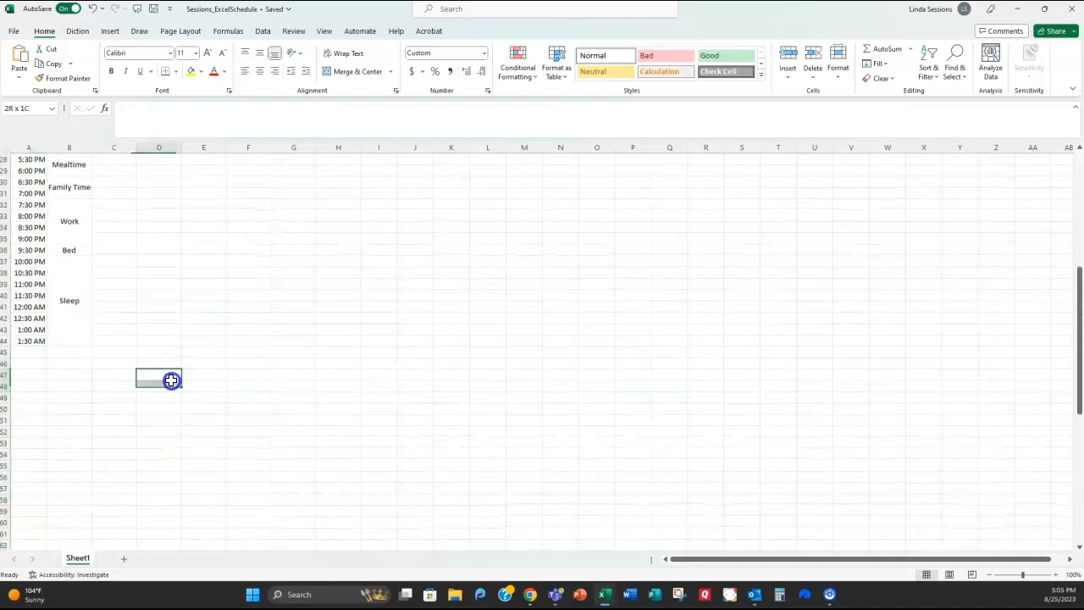
pyautogui.scroll(4, 317, 365)
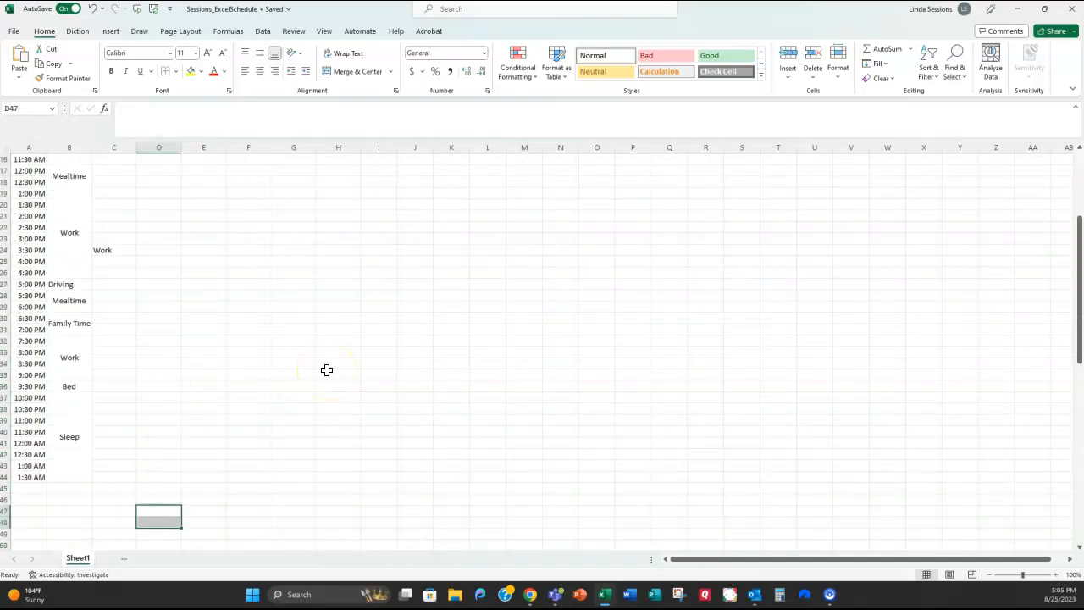
# Step: Horizontally centre Monday's 5:00 PM Driving entry, then select Tuesday's Sleep cell
pyautogui.click(65, 284)
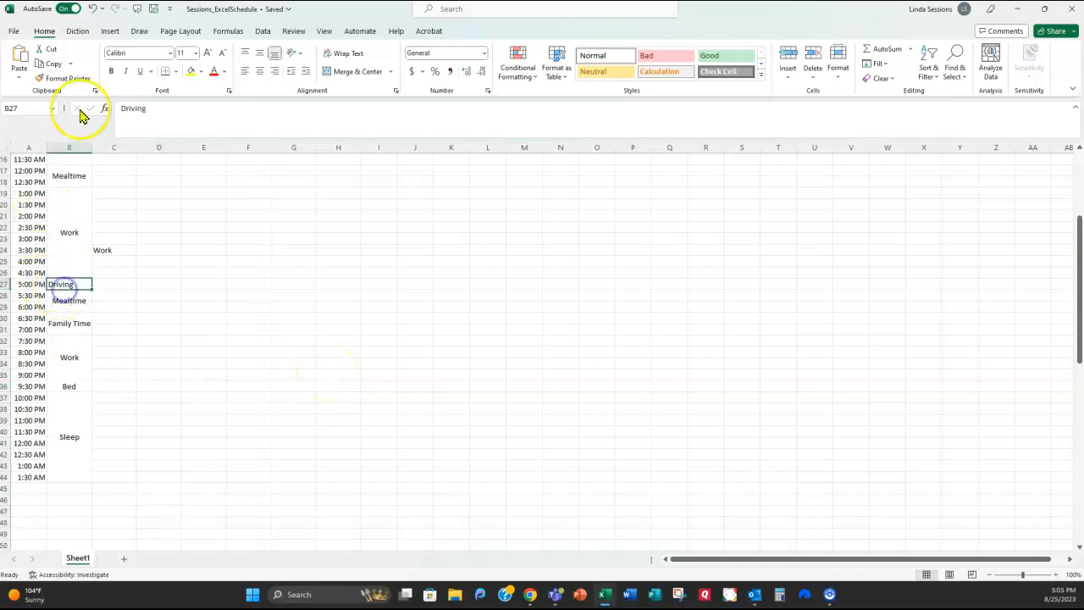
pyautogui.click(259, 72)
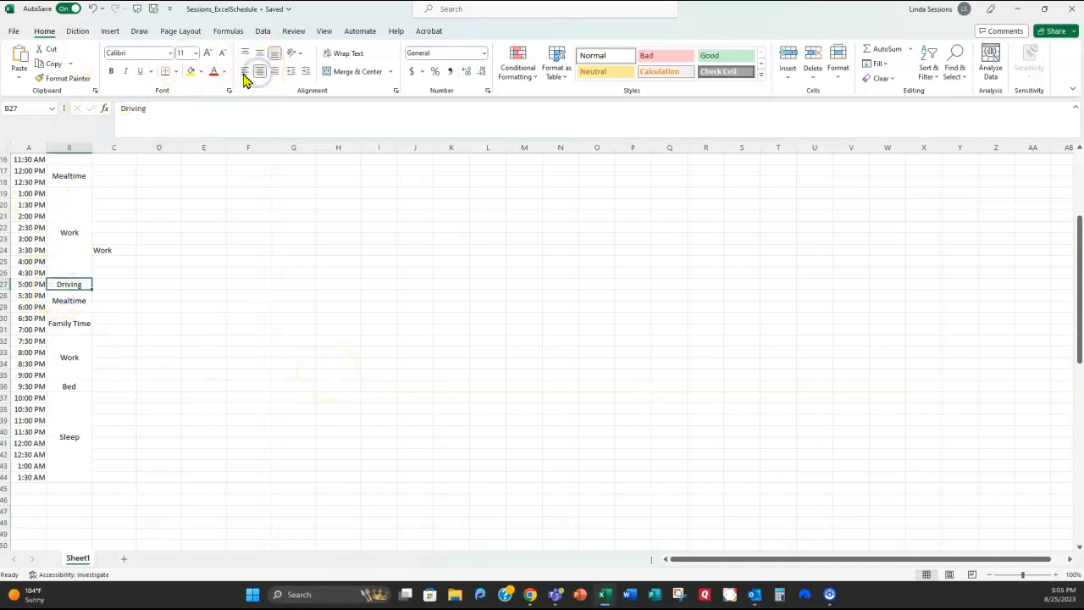
pyautogui.click(197, 296)
pyautogui.scroll(5, 198, 296)
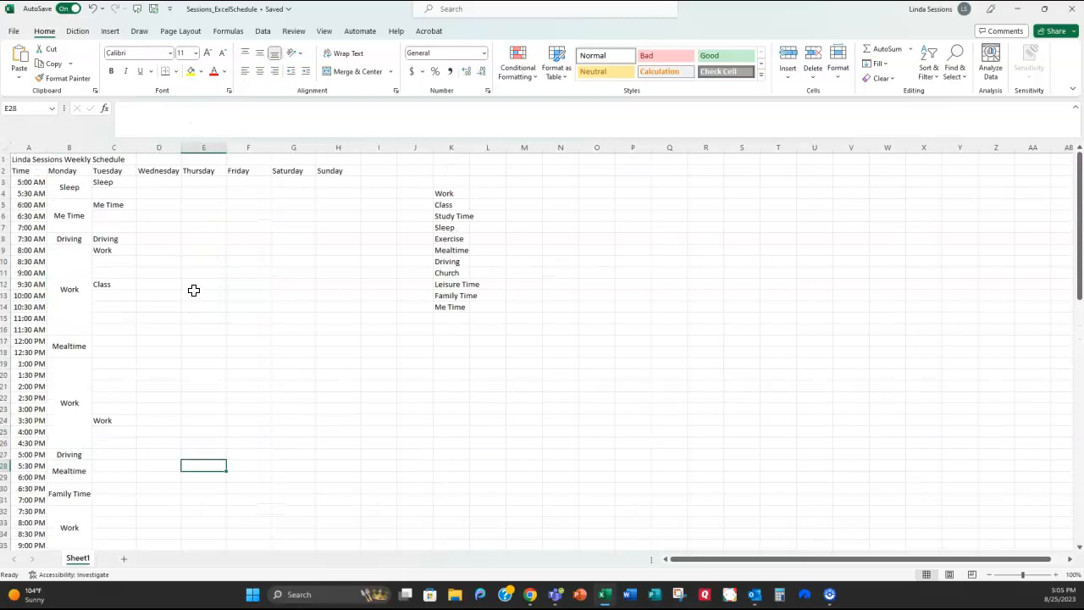
pyautogui.click(116, 183)
# Step: Merge and center Tuesday's Sleep, Me Time, Driving, Work and Class blocks in column C
pyautogui.click(162, 183)
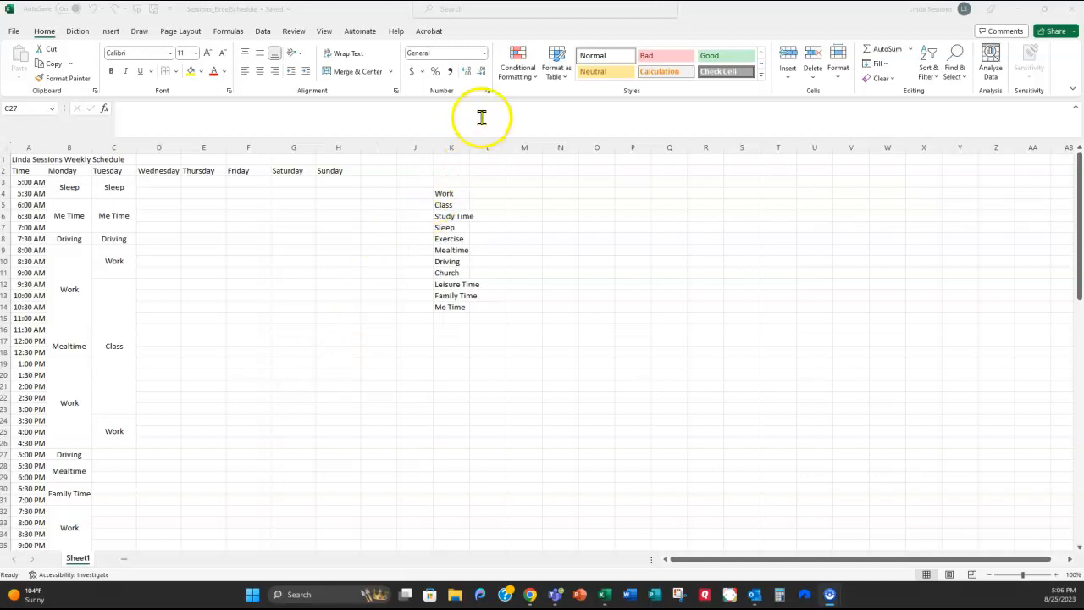
# Step: Select the full schedule range A1:H44, title row through Sunday's column
pyautogui.click(528, 76)
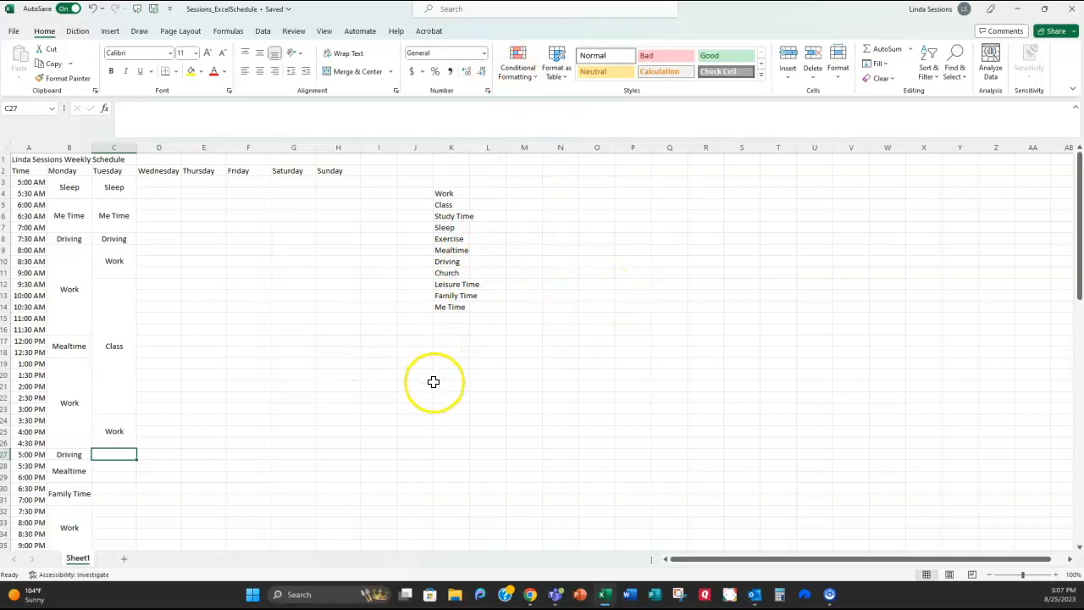
pyautogui.moveTo(68, 186); pyautogui.dragTo(308, 164)
pyautogui.scroll(14, 445, 290)
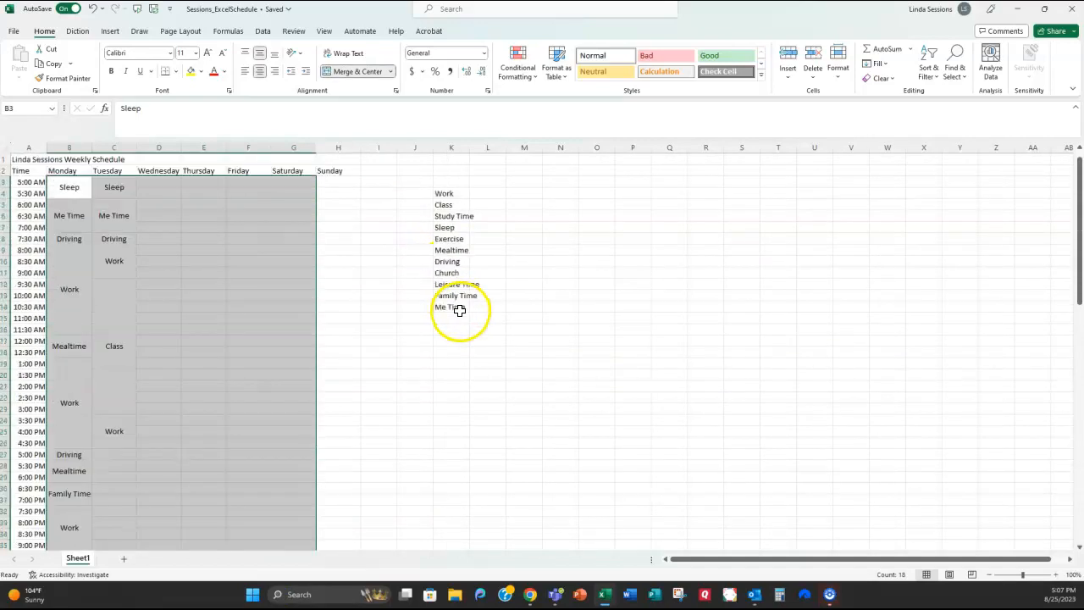
pyautogui.scroll(-5, 350, 359)
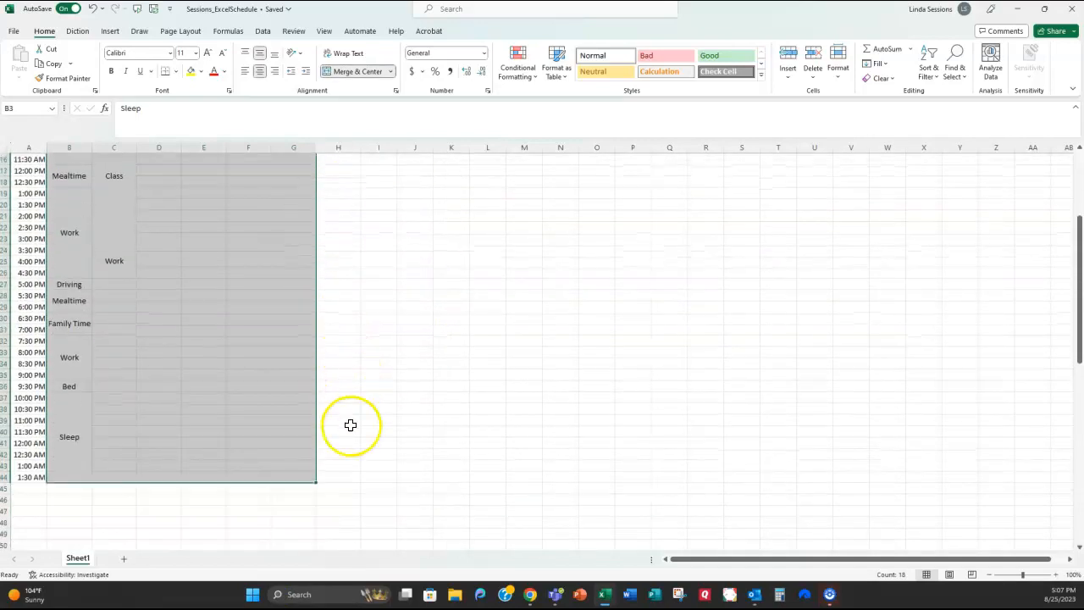
pyautogui.moveTo(331, 477); pyautogui.dragTo(74, 187)
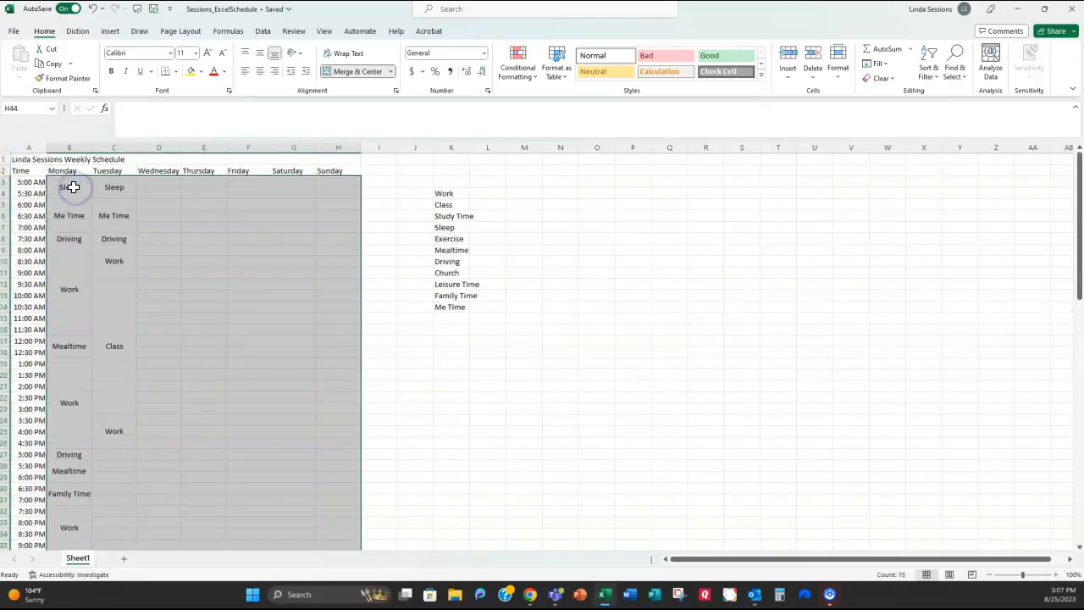
pyautogui.click(531, 80)
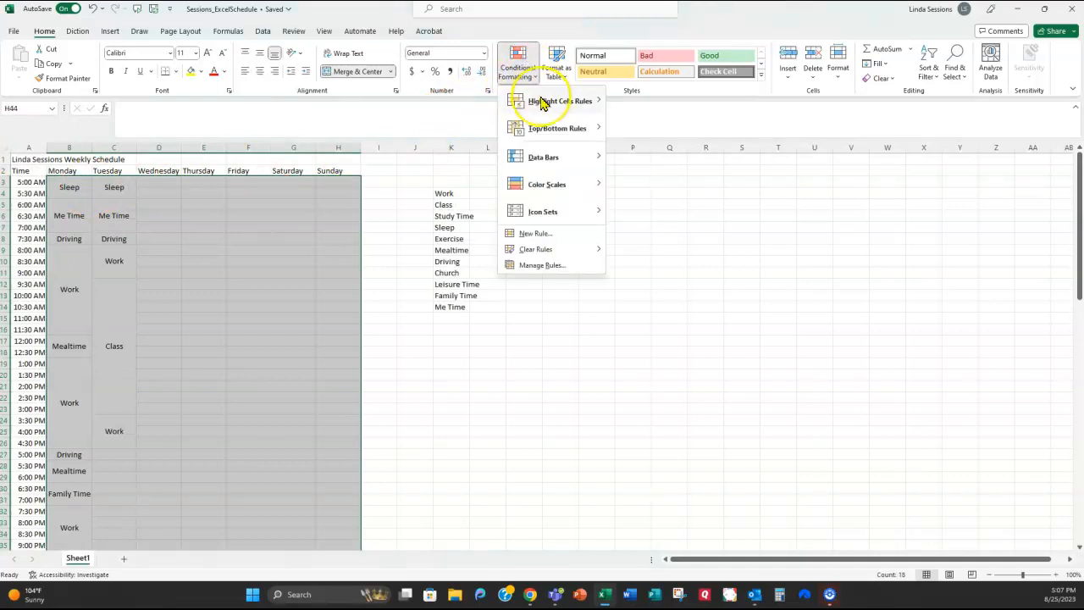
# Step: Add a text-contains rule highlighting 'Sleep' cells with Light Red Fill and Dark Red Text
pyautogui.click(542, 102)
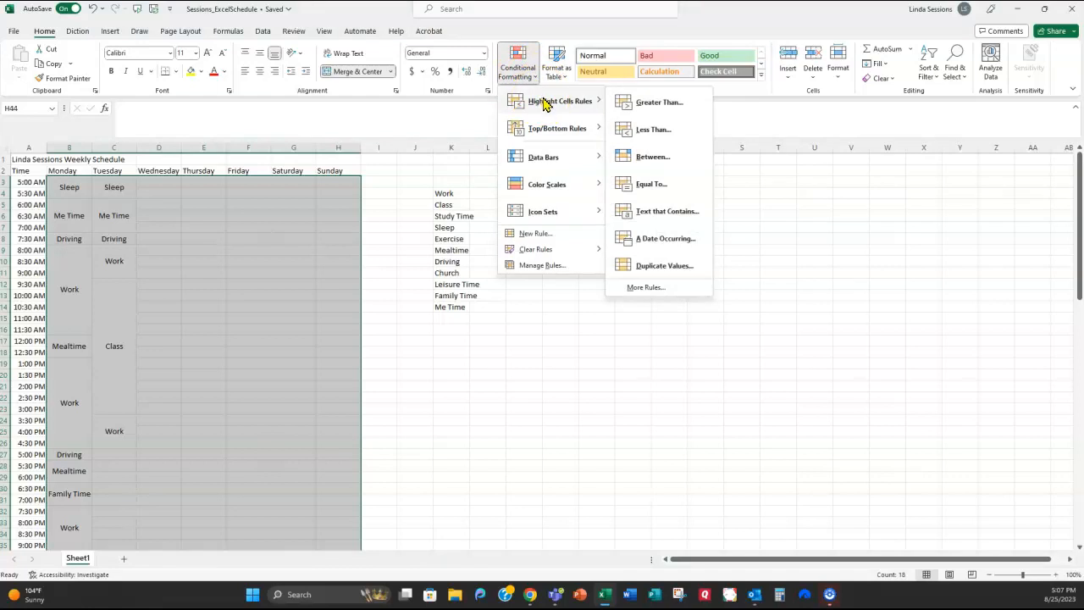
pyautogui.click(654, 214)
pyautogui.click(586, 303)
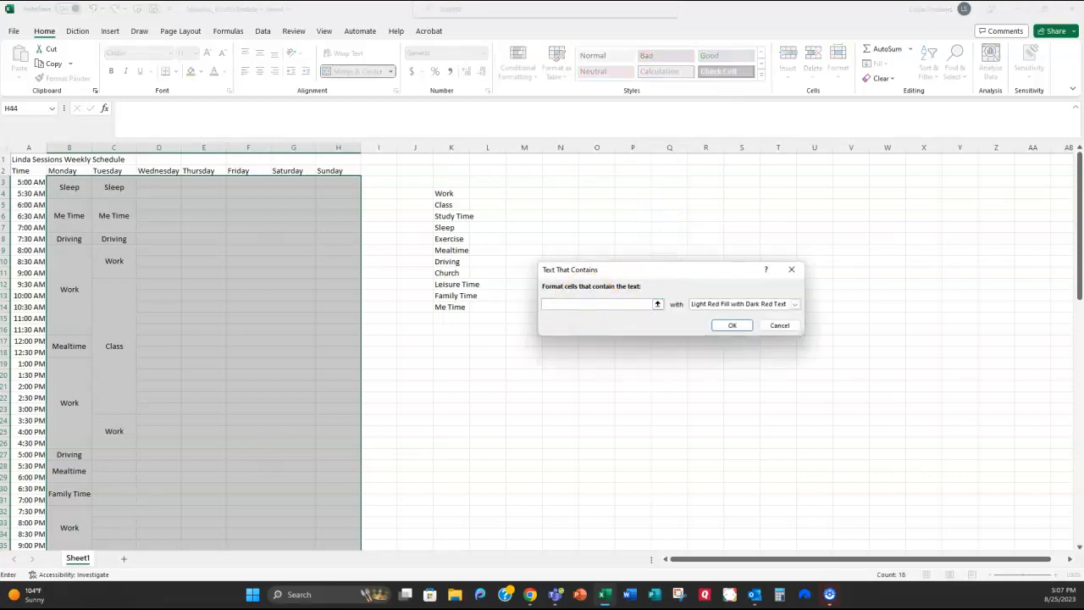
pyautogui.write('Sleep')
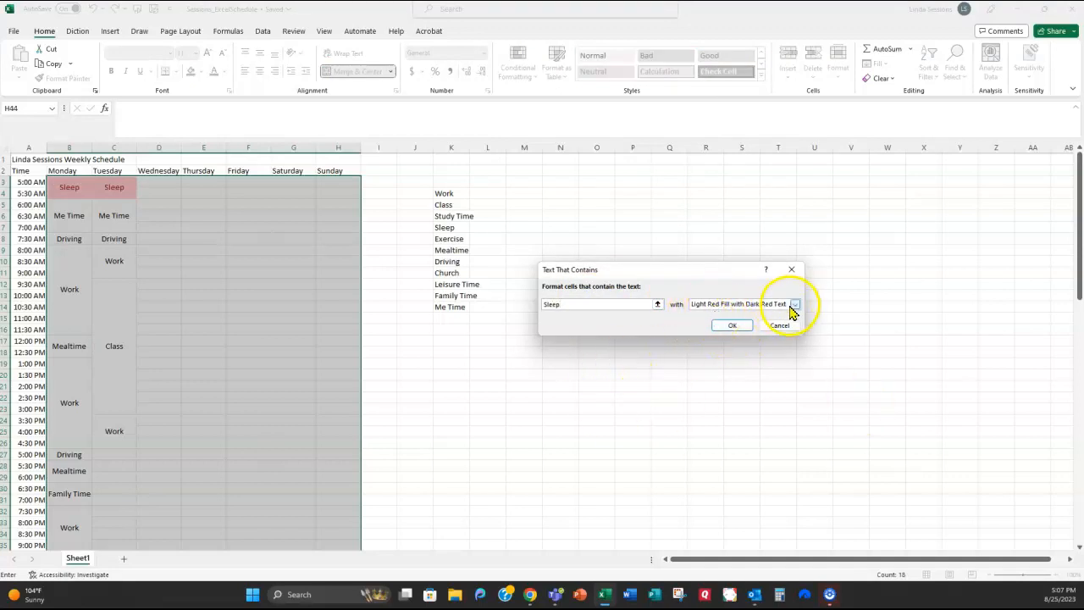
pyautogui.click(732, 327)
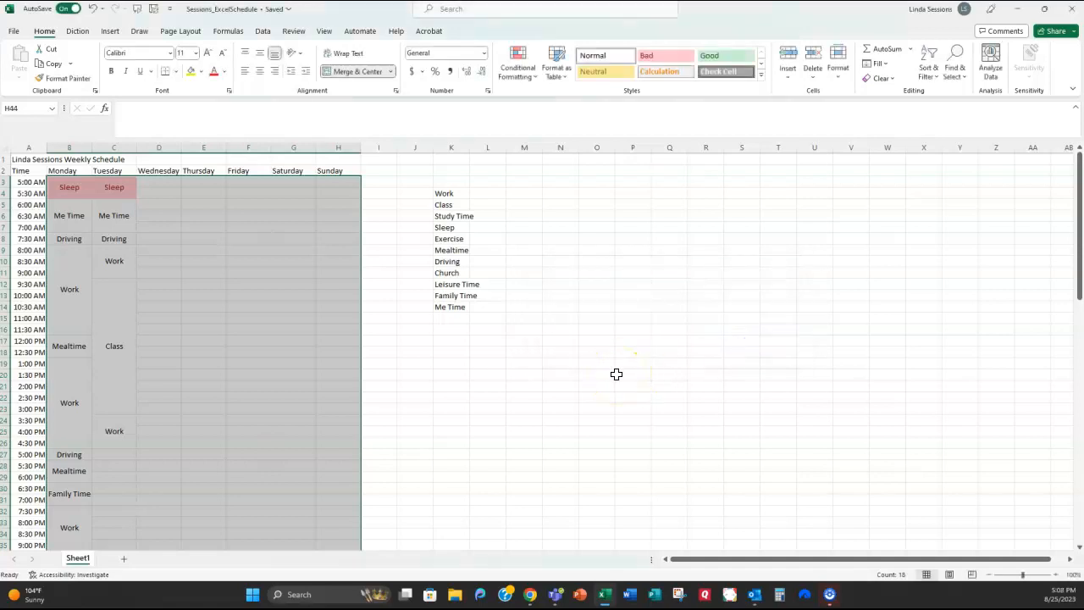
pyautogui.click(536, 81)
# Step: Add a text-contains rule giving 'Me Time' cells a custom green fill
pyautogui.click(534, 102)
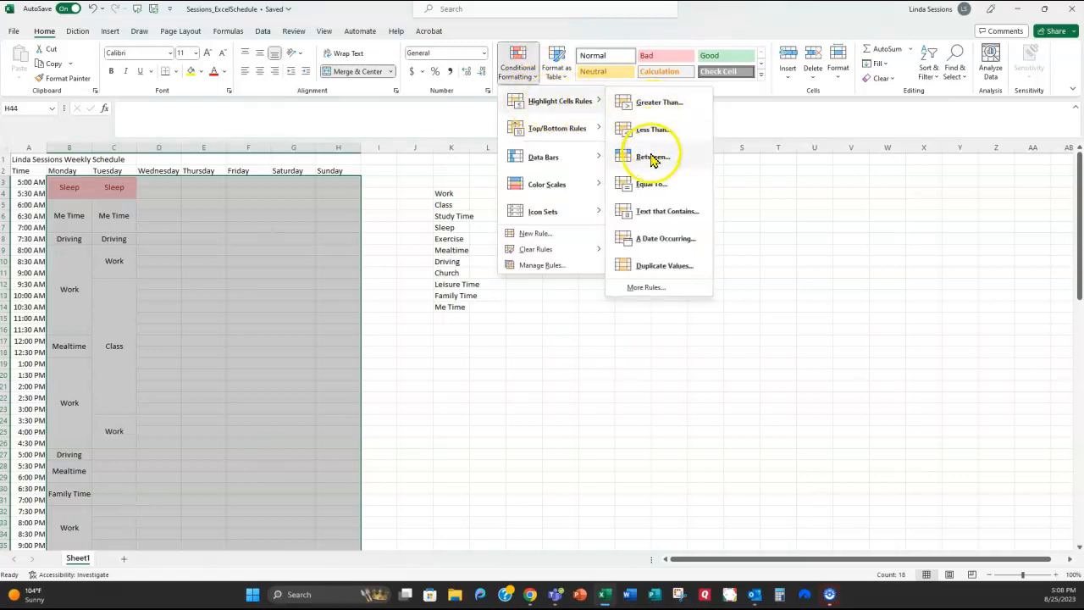
pyautogui.click(645, 210)
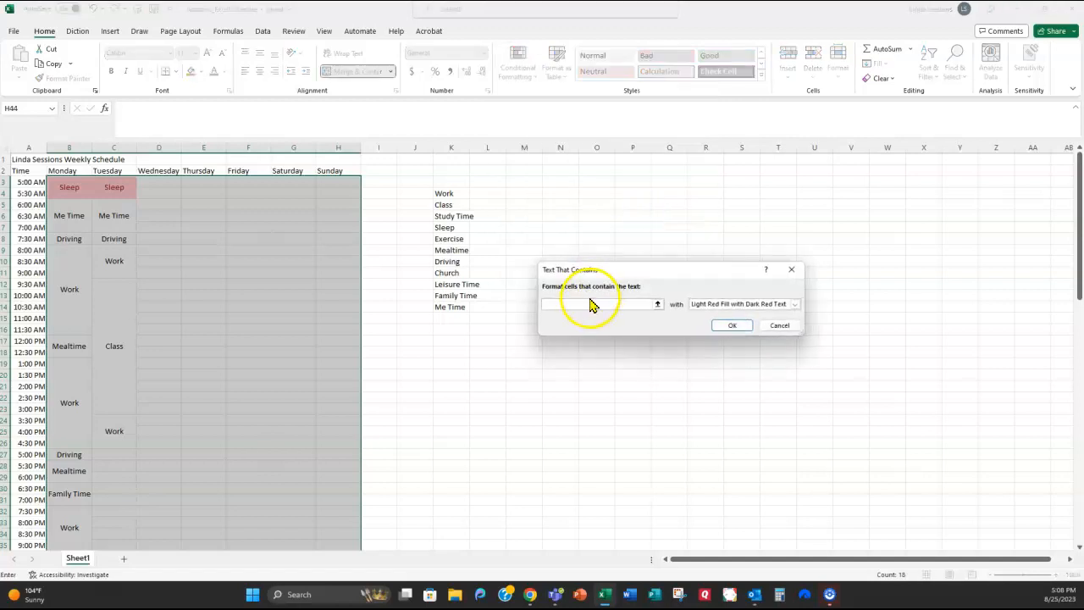
pyautogui.write('Nw==')
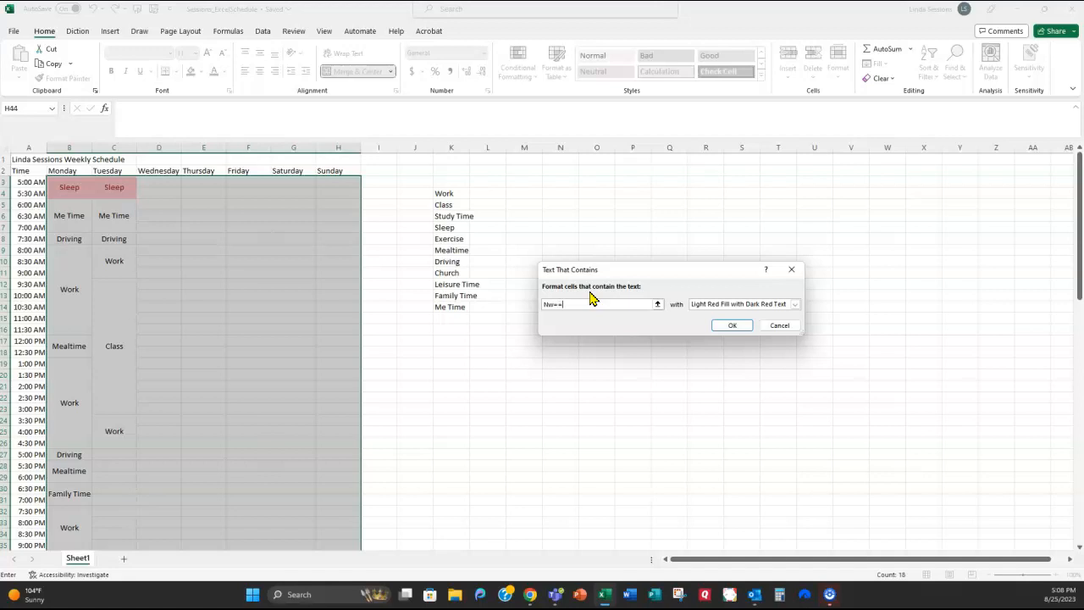
pyautogui.press('BackSpace')
pyautogui.press('BackSpace')
pyautogui.press('BackSpace')
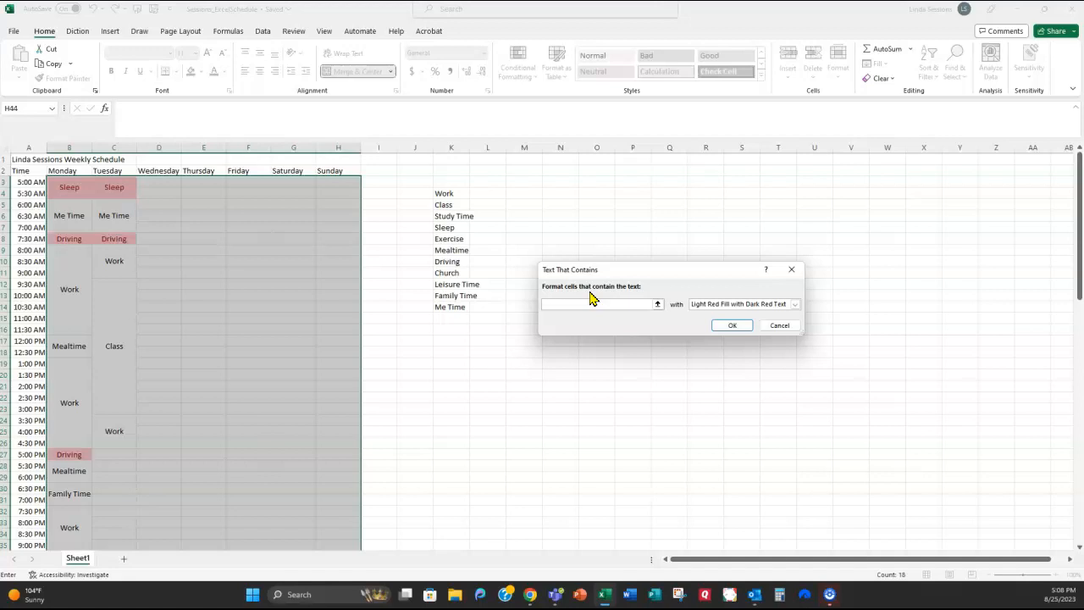
pyautogui.write('Me Time')
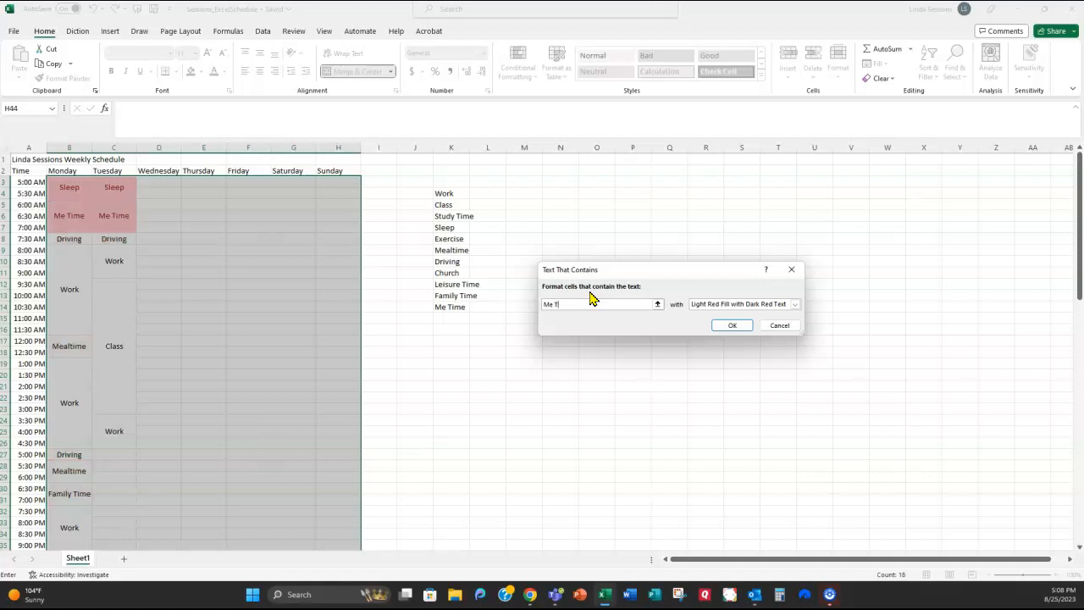
pyautogui.click(796, 305)
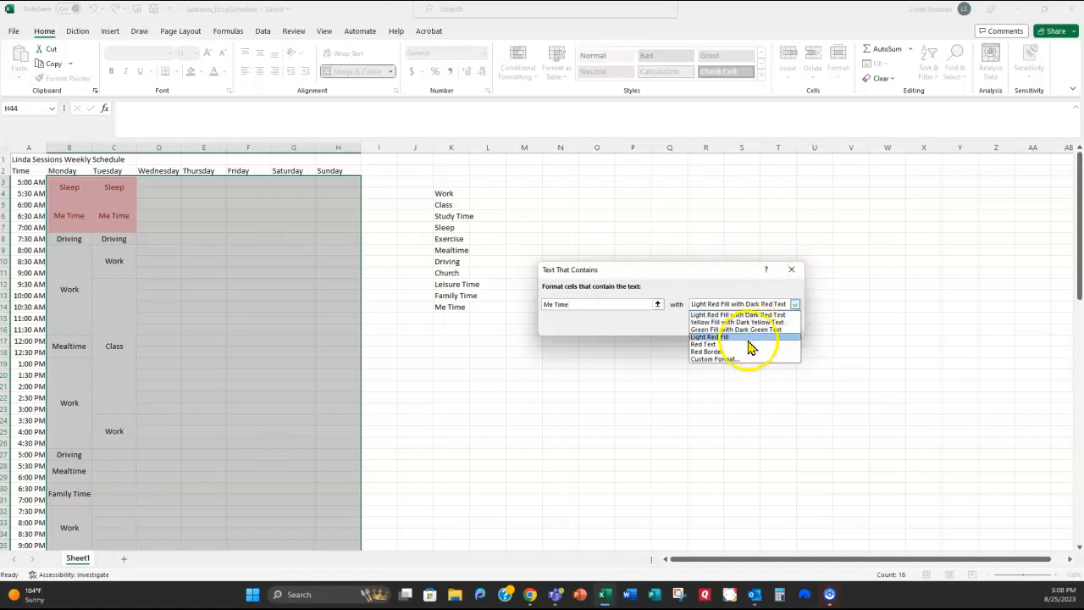
pyautogui.click(726, 360)
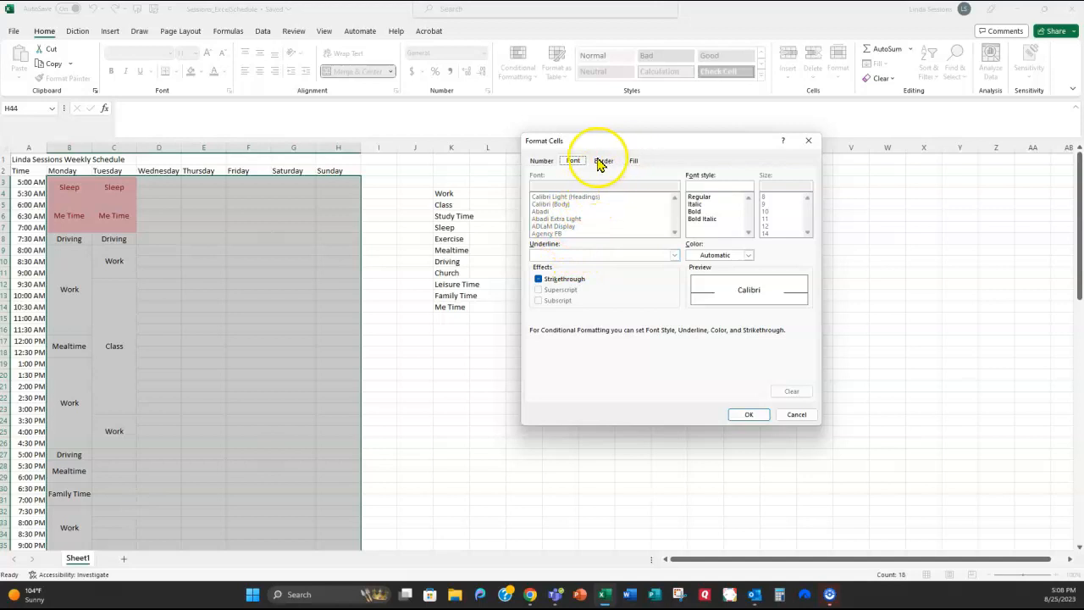
pyautogui.click(636, 161)
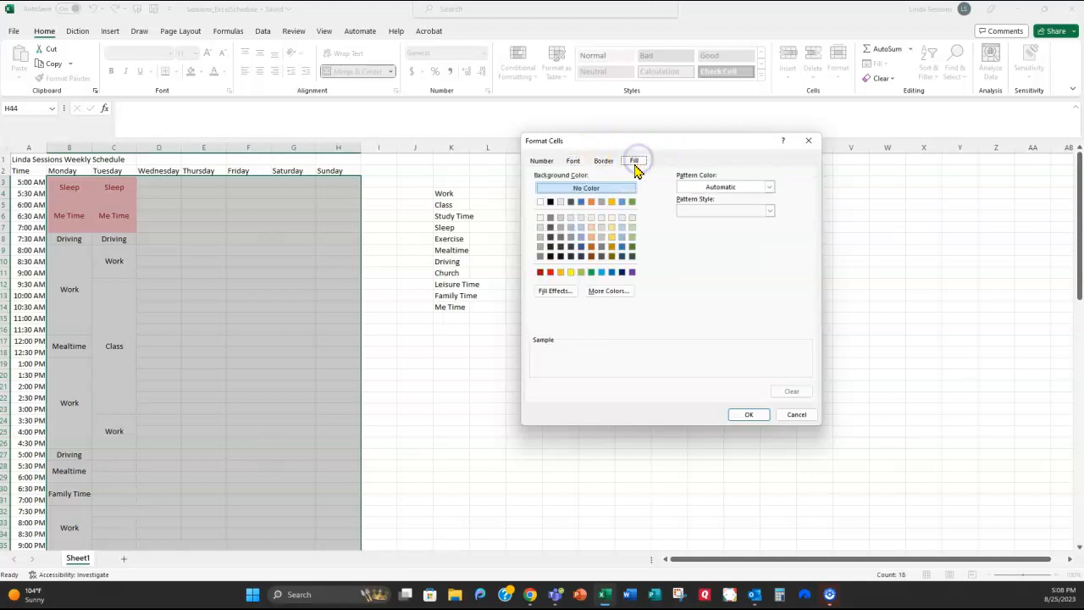
pyautogui.click(632, 203)
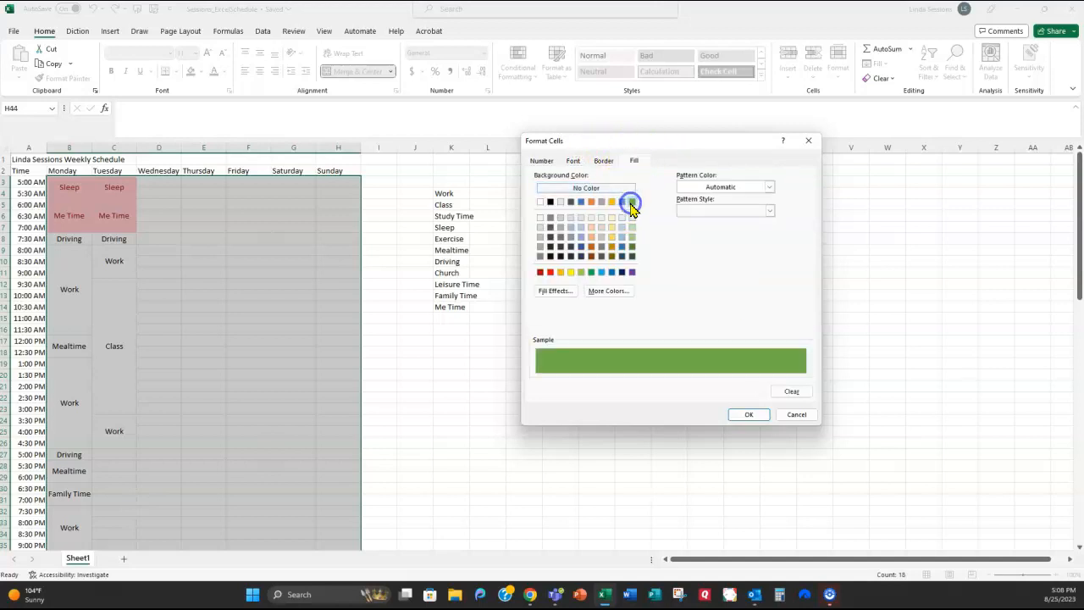
pyautogui.click(751, 416)
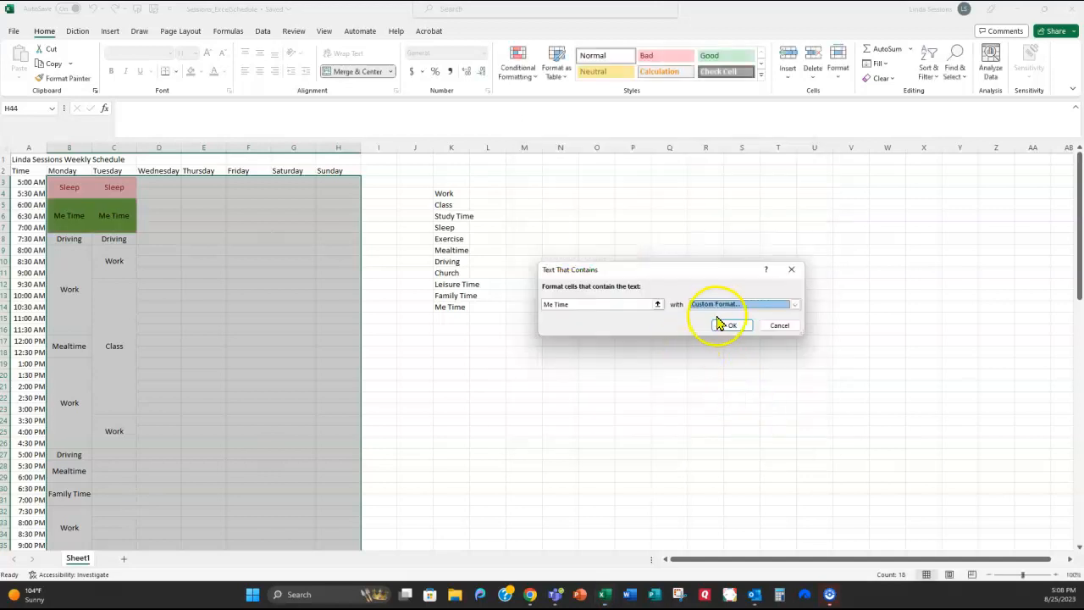
pyautogui.click(732, 327)
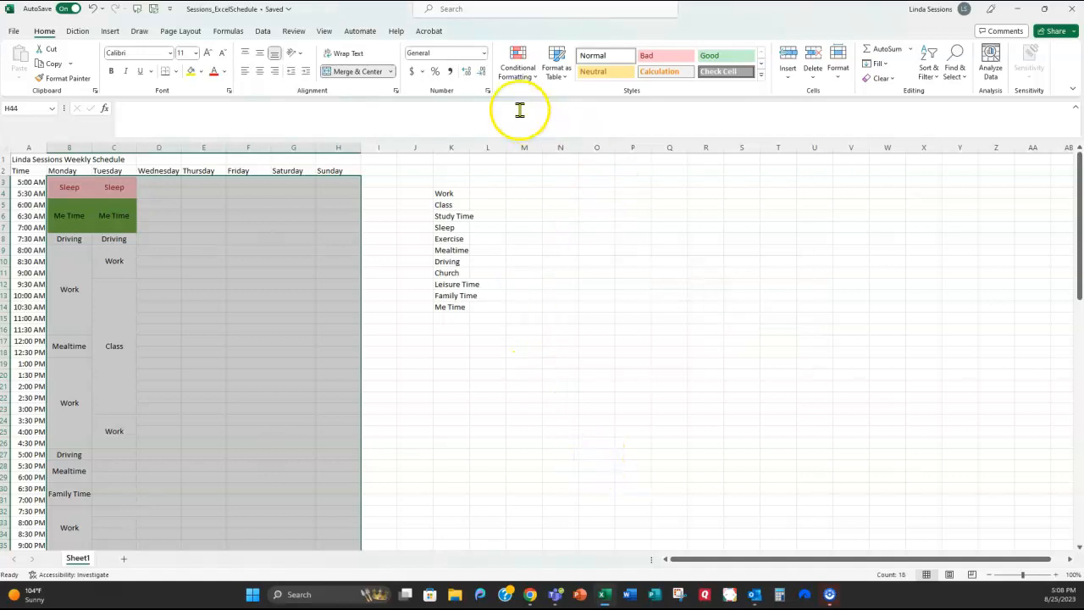
# Step: Add a text-contains rule giving 'Driving' cells Yellow Fill with Dark Yellow Text
pyautogui.click(532, 82)
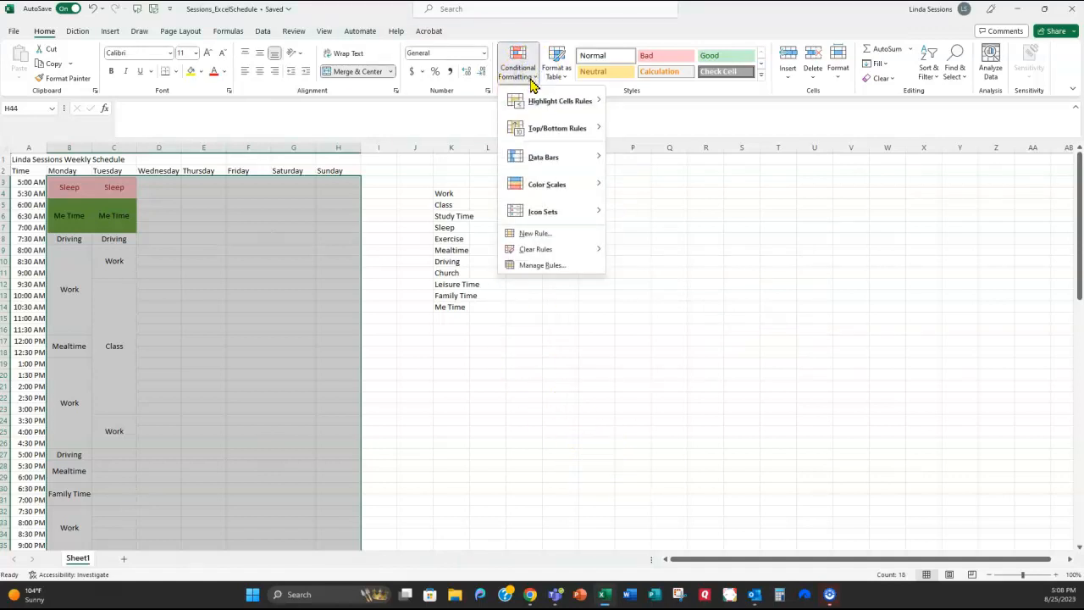
pyautogui.moveTo(534, 108)
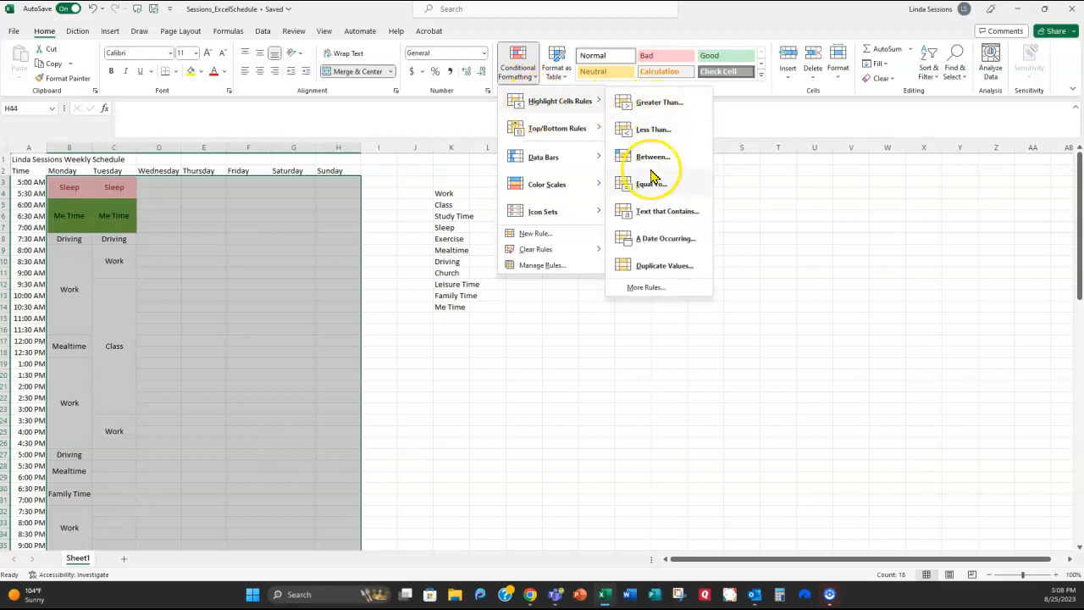
pyautogui.click(646, 212)
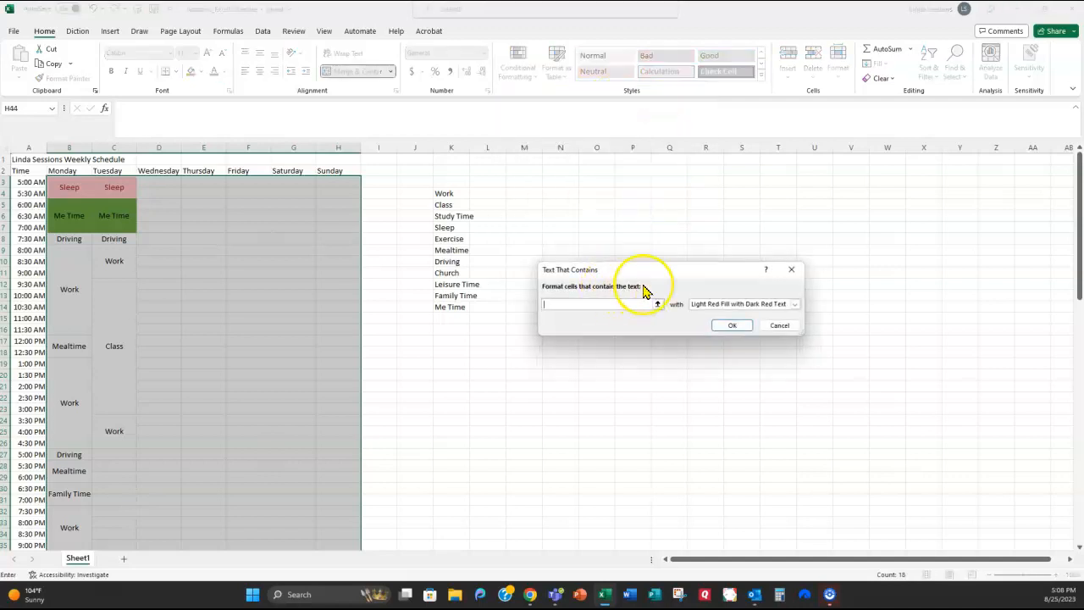
pyautogui.write('Driving')
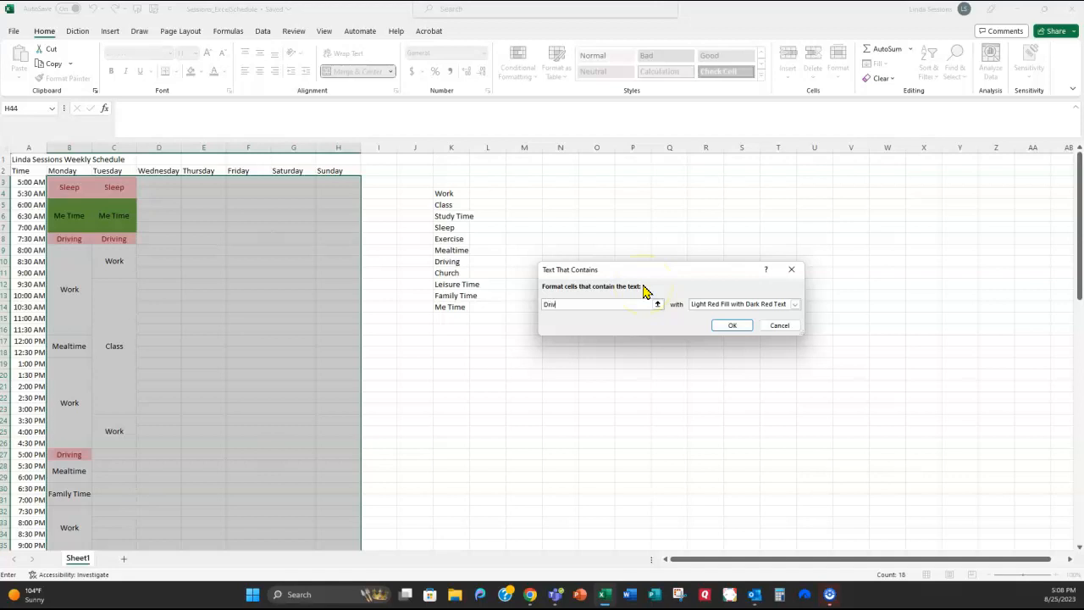
pyautogui.click(797, 304)
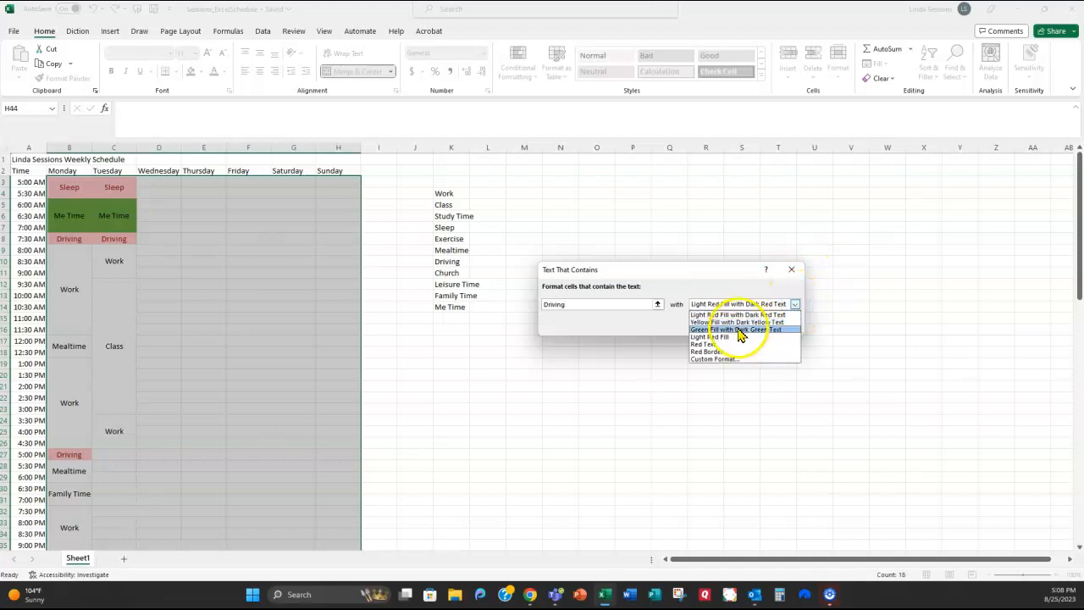
pyautogui.click(732, 325)
pyautogui.click(734, 327)
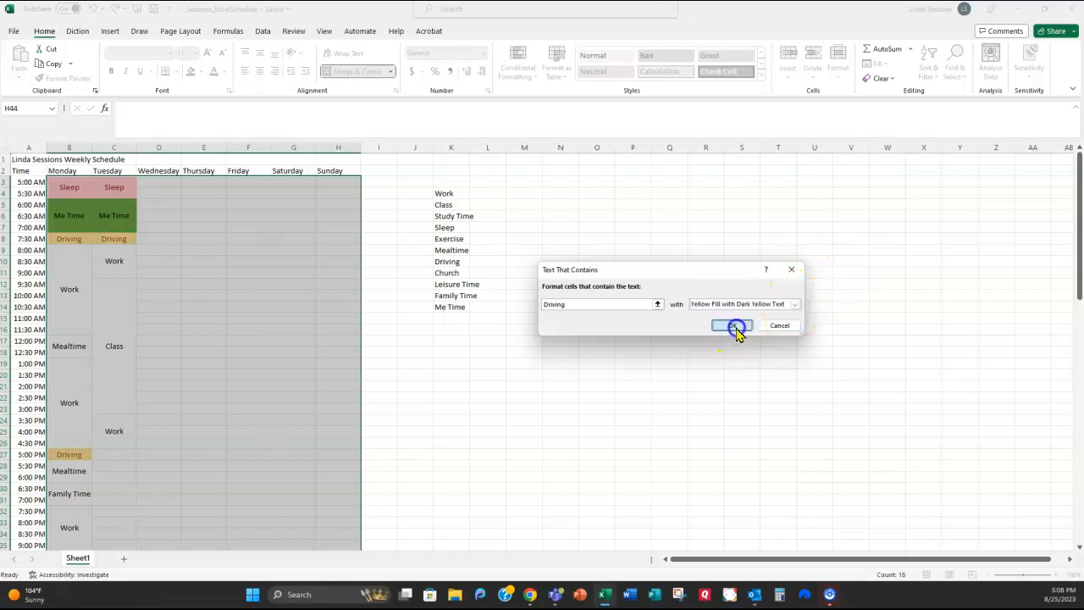
pyautogui.click(561, 419)
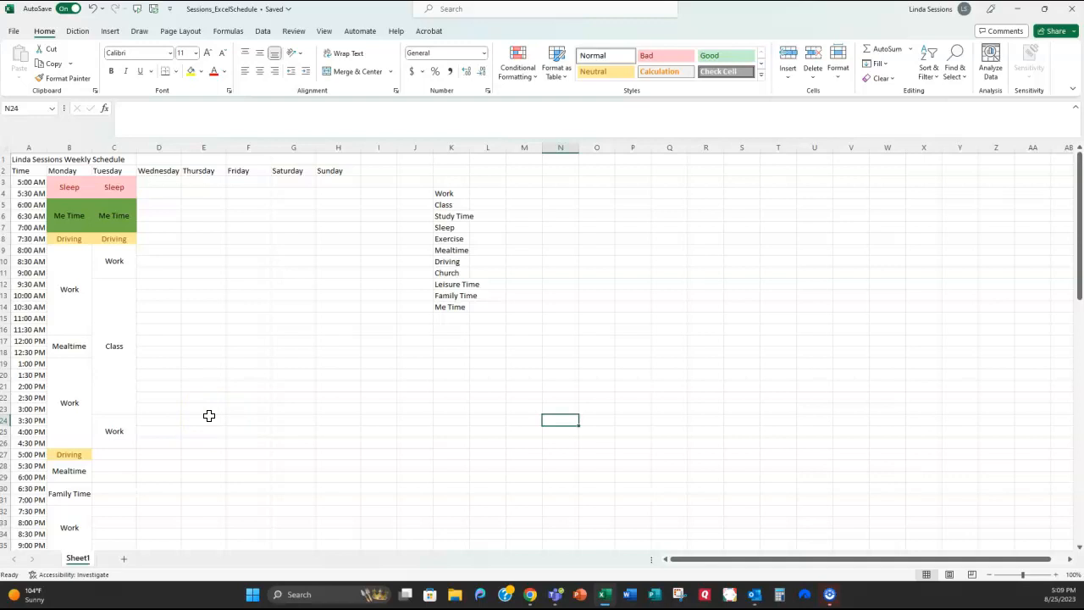
# Step: Drag from H44 back up to A1 to select the entire schedule table
pyautogui.click(379, 464)
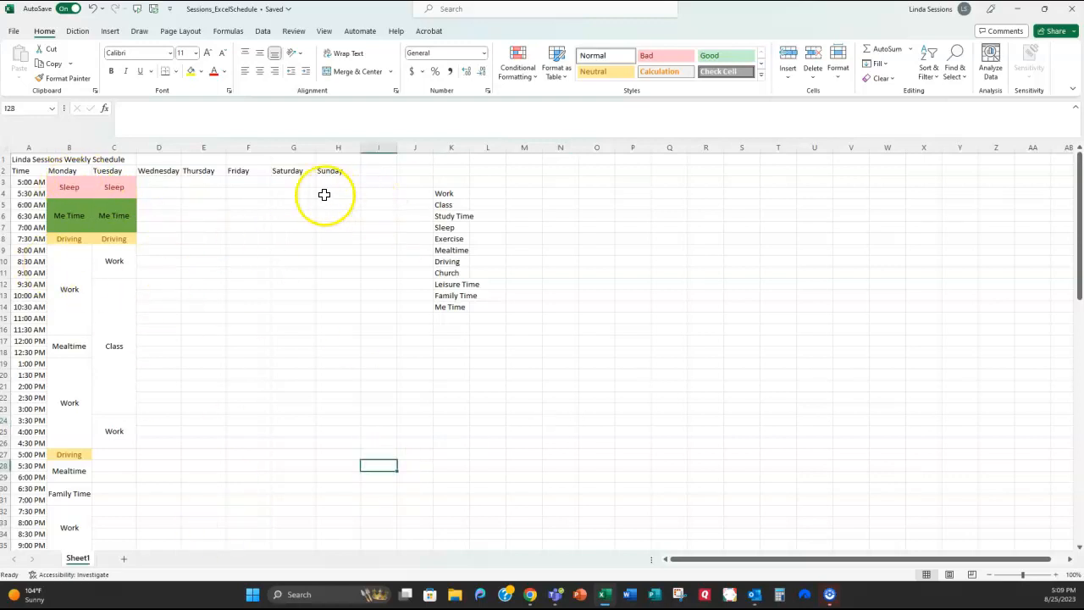
pyautogui.scroll(-6, 332, 467)
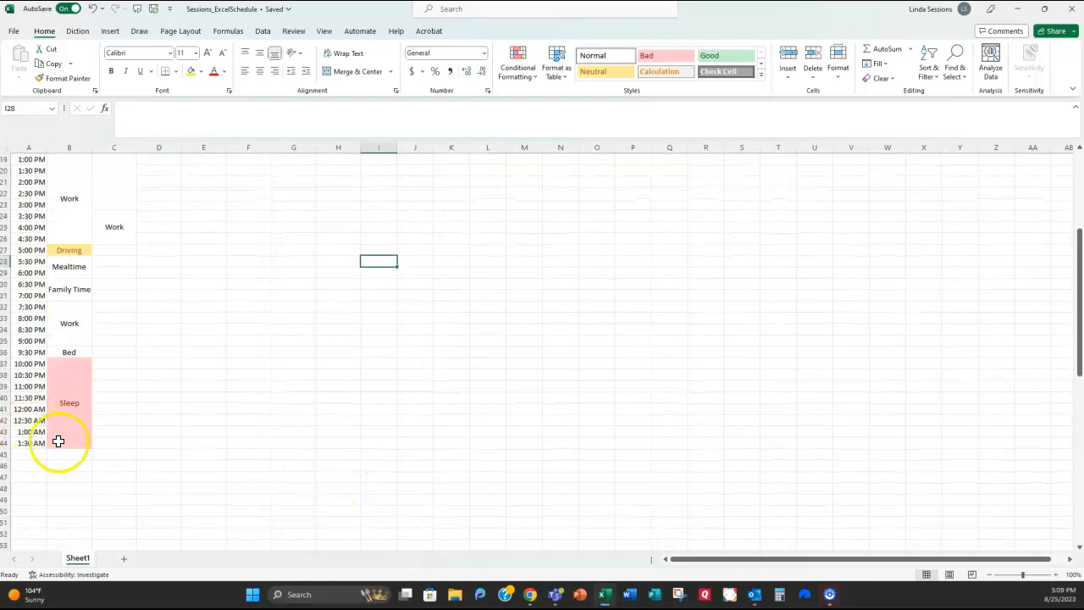
pyautogui.moveTo(300, 443); pyautogui.dragTo(27, 105)
pyautogui.scroll(-5, 327, 324)
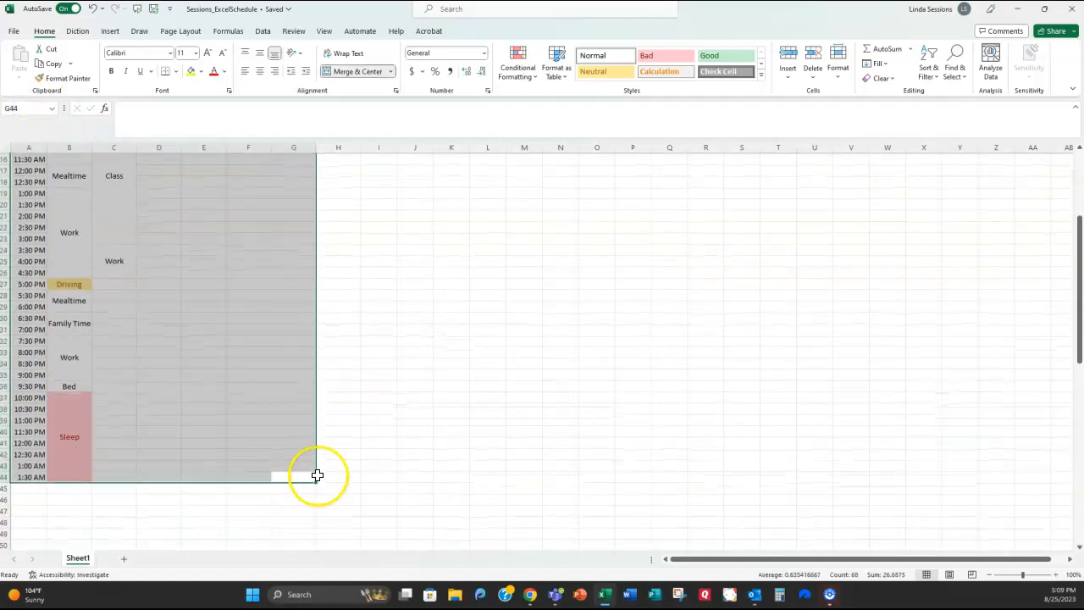
pyautogui.click(329, 479)
pyautogui.moveTo(329, 478); pyautogui.dragTo(64, 182)
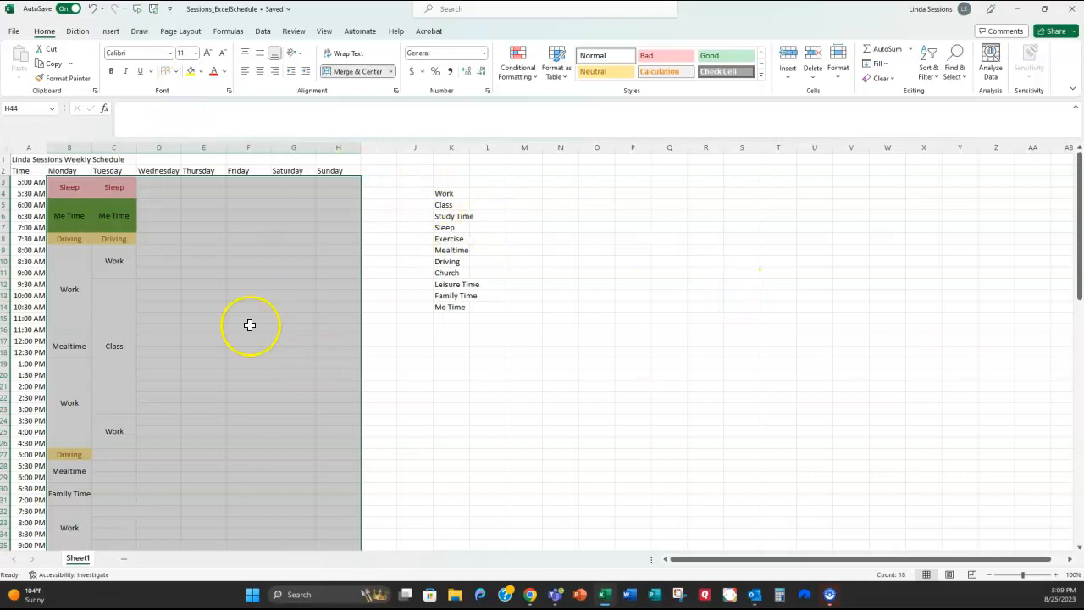
pyautogui.click(393, 346)
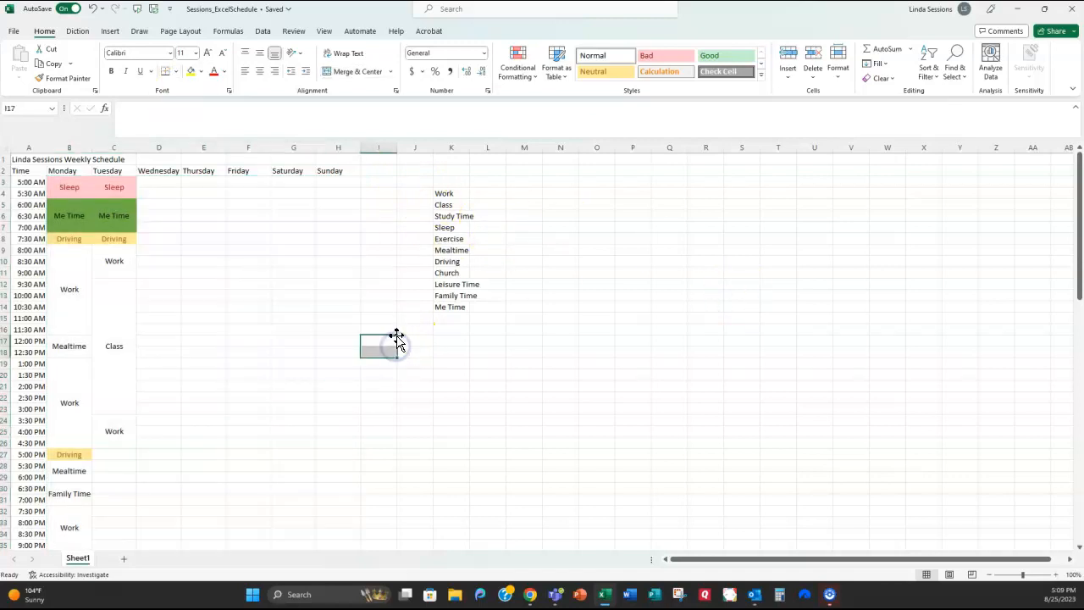
pyautogui.scroll(-6, 337, 432)
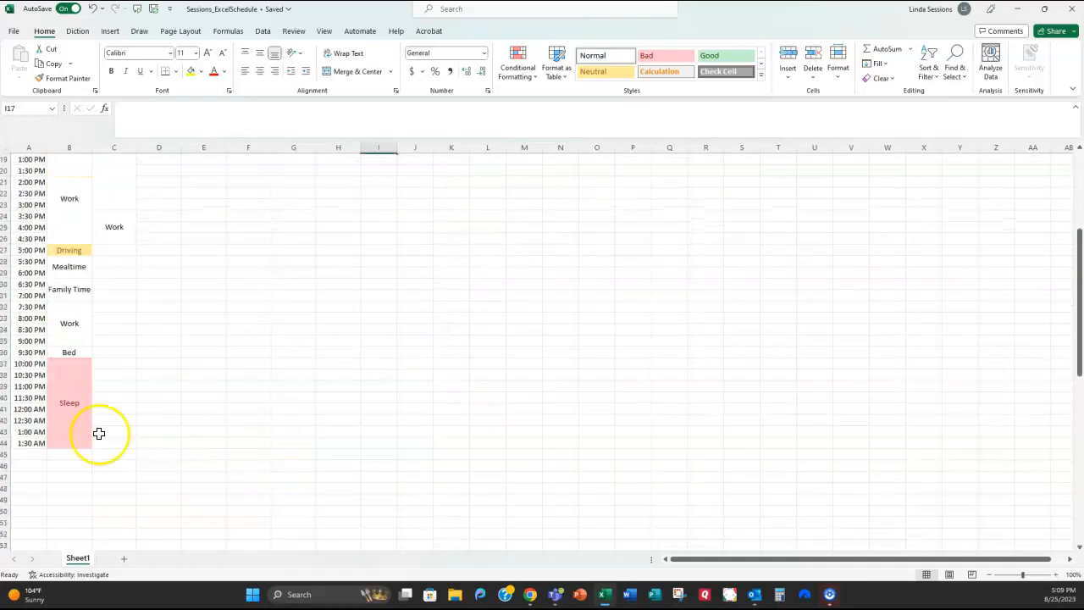
pyautogui.moveTo(310, 438); pyautogui.dragTo(17, 155)
pyautogui.scroll(-6, 307, 380)
pyautogui.moveTo(342, 443); pyautogui.dragTo(8, 149)
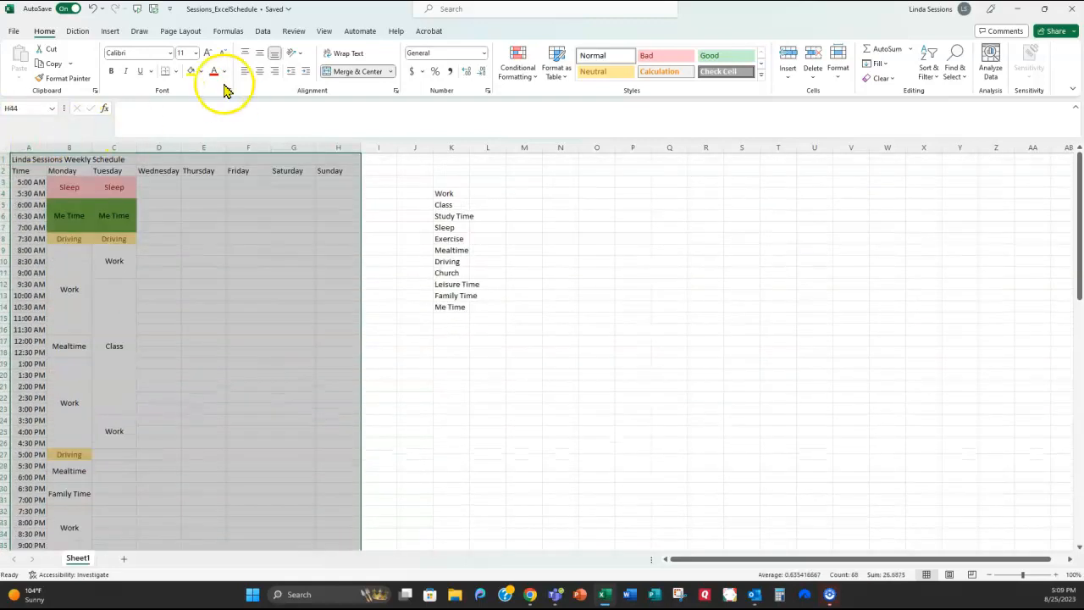
# Step: Apply Thick Outside Borders to the schedule, then select the title row A1:H1
pyautogui.click(176, 73)
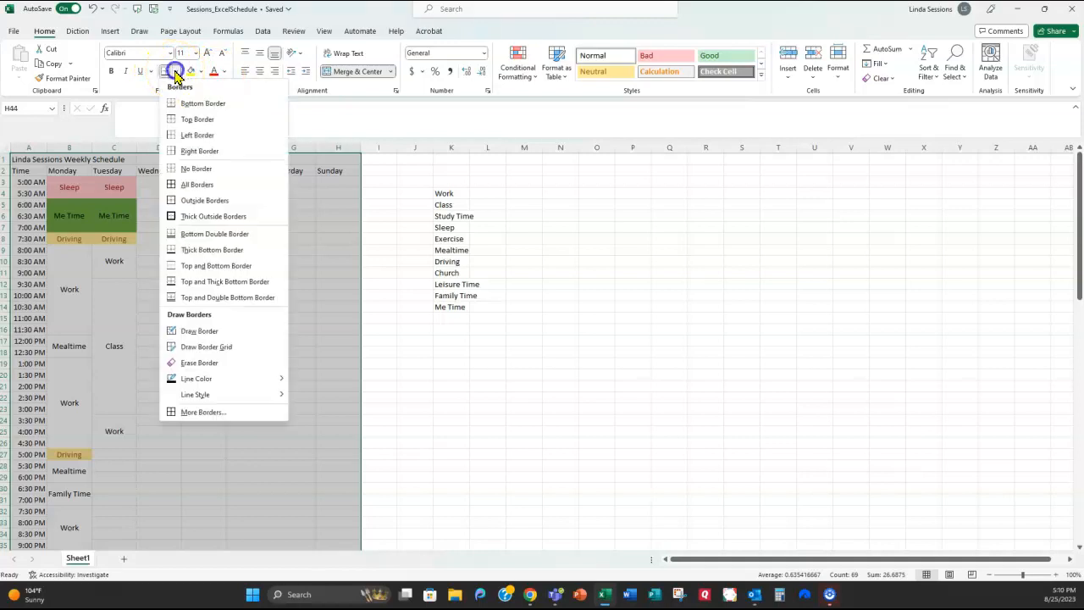
pyautogui.click(180, 222)
pyautogui.click(564, 317)
pyautogui.scroll(9, 564, 317)
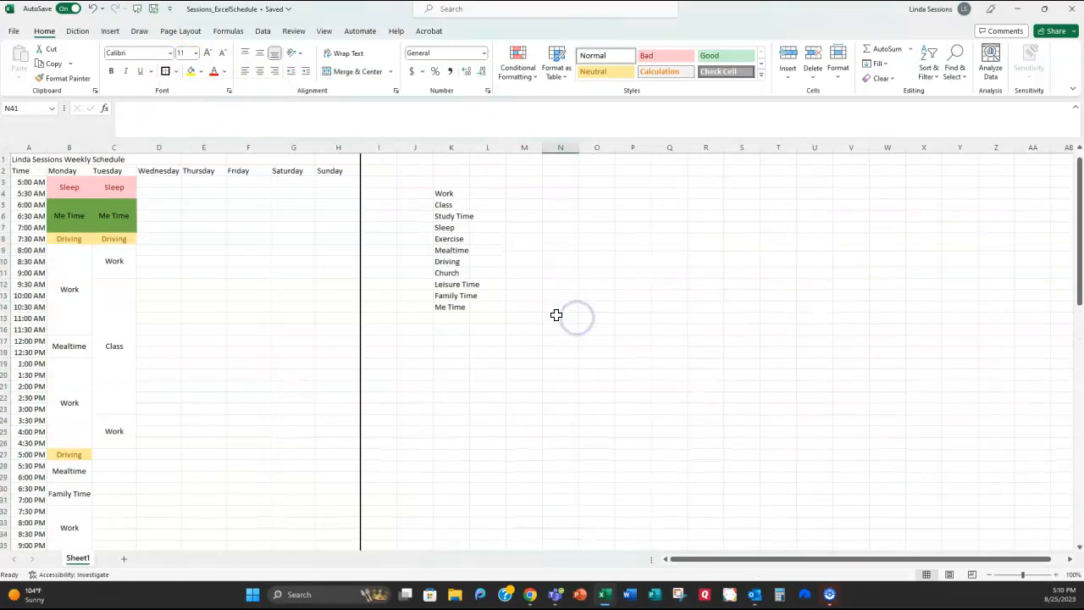
pyautogui.moveTo(23, 160); pyautogui.dragTo(328, 163)
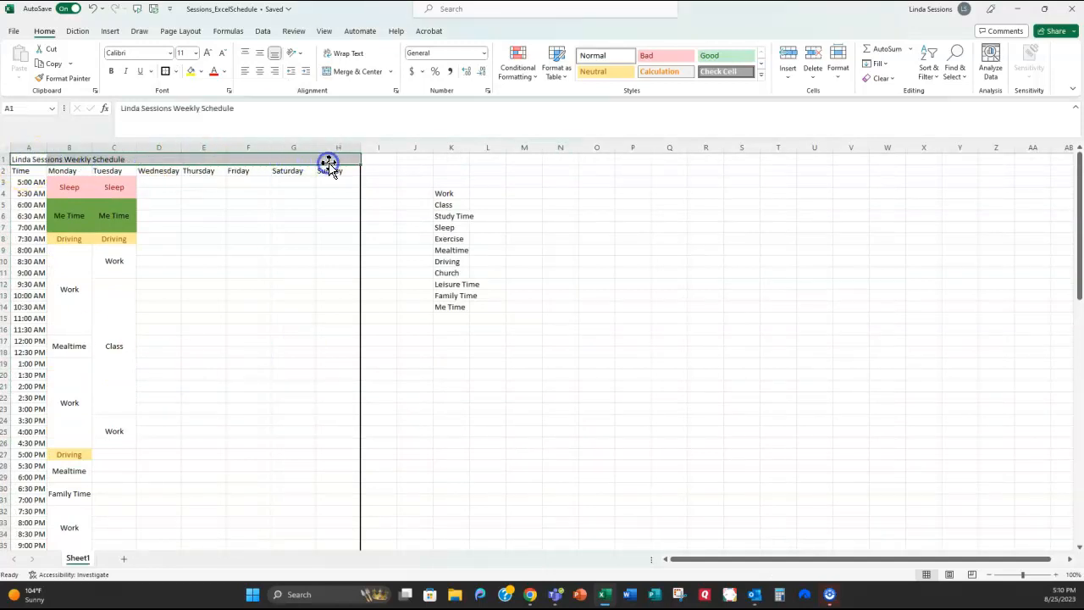
# Step: Merge the title across A1:H1, apply the green Good style, and make it bold and larger
pyautogui.click(347, 74)
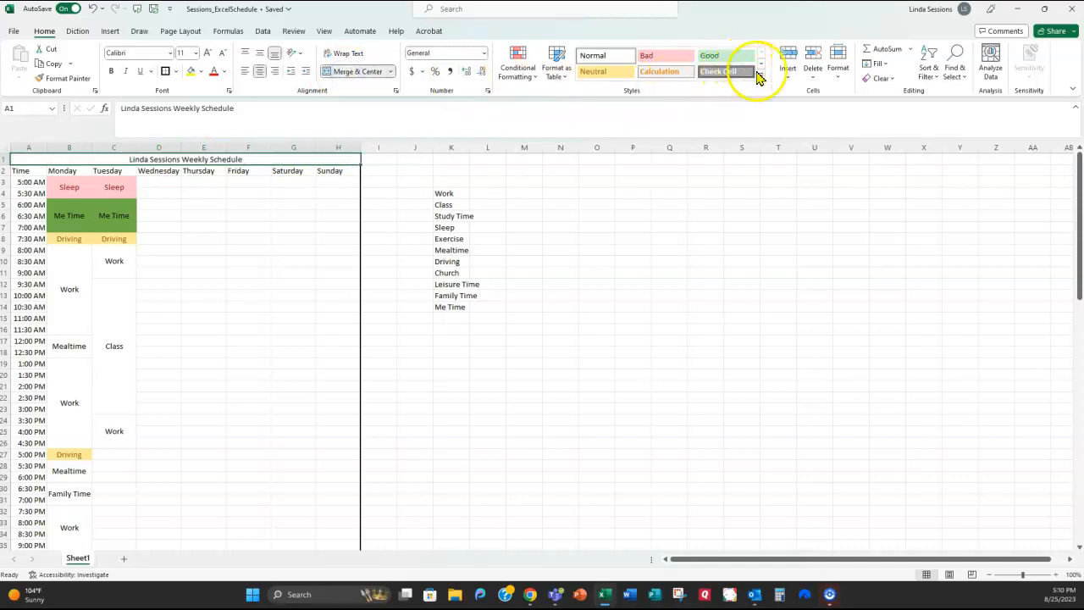
pyautogui.click(734, 58)
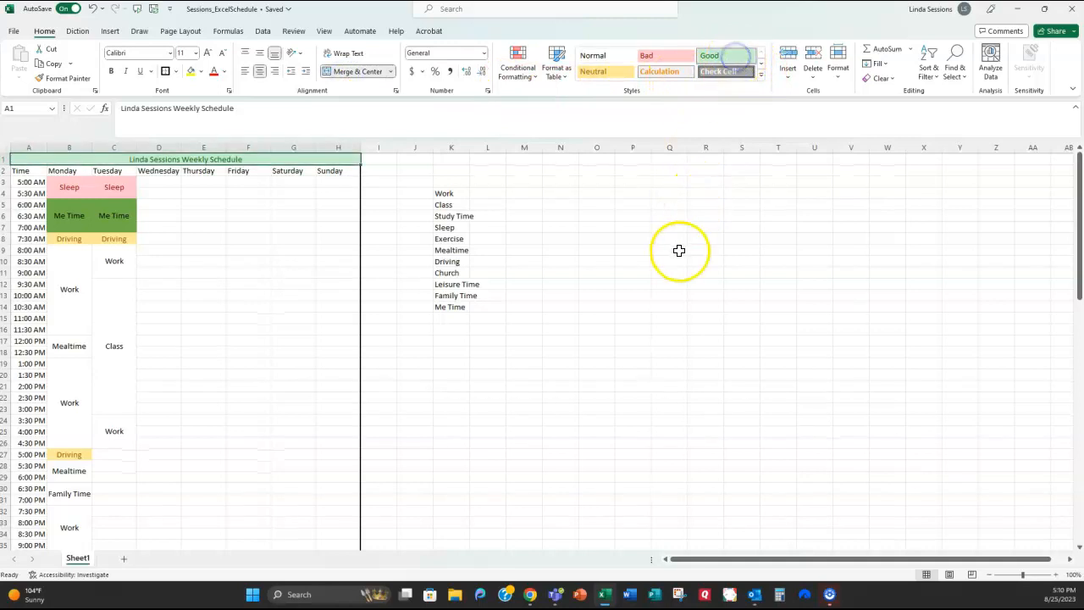
pyautogui.click(678, 249)
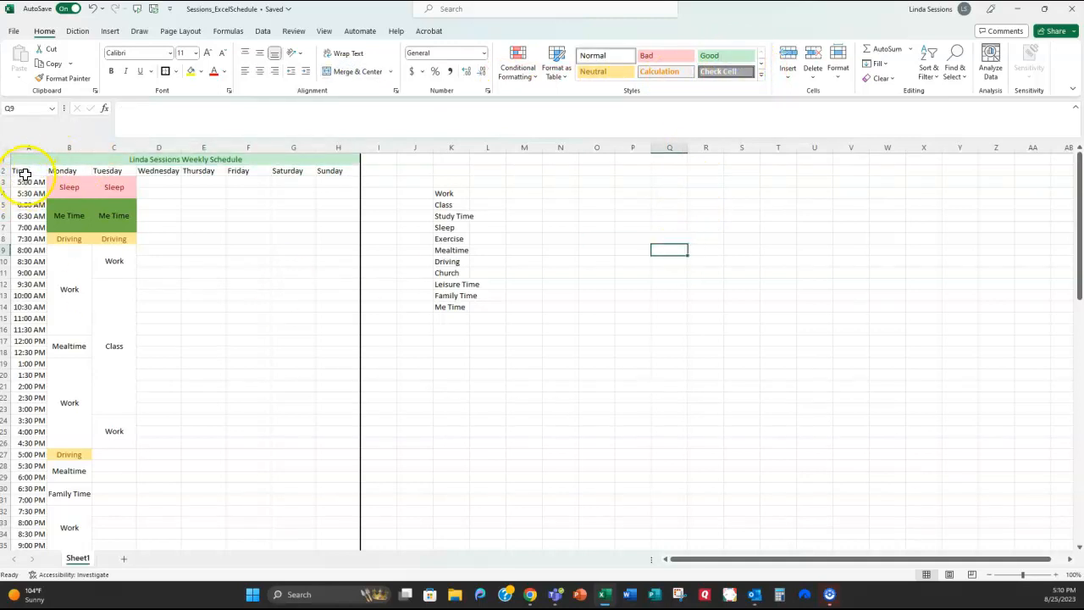
pyautogui.click(99, 161)
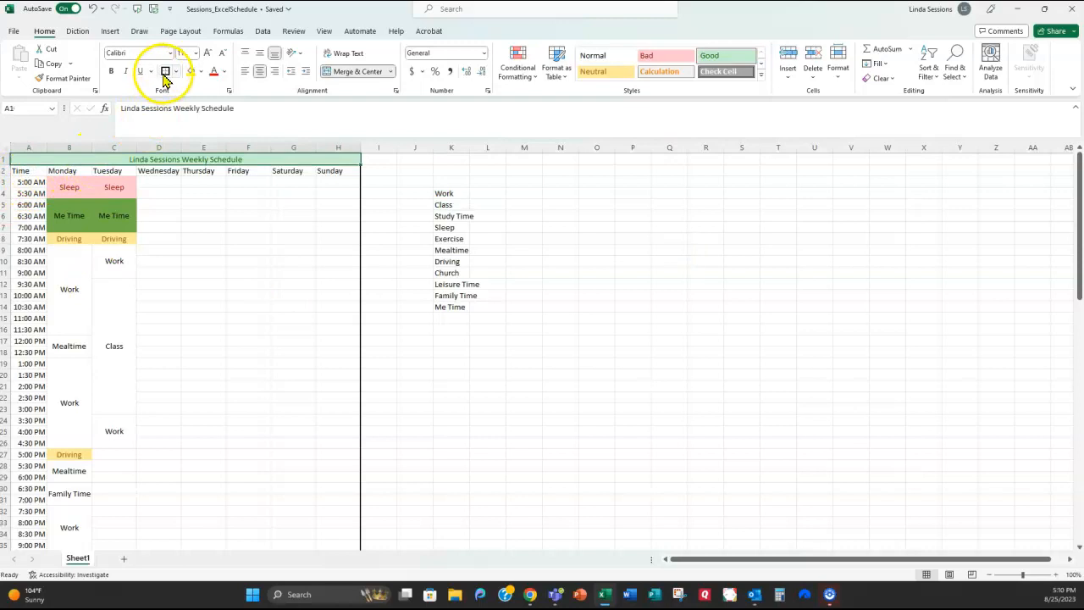
pyautogui.click(112, 72)
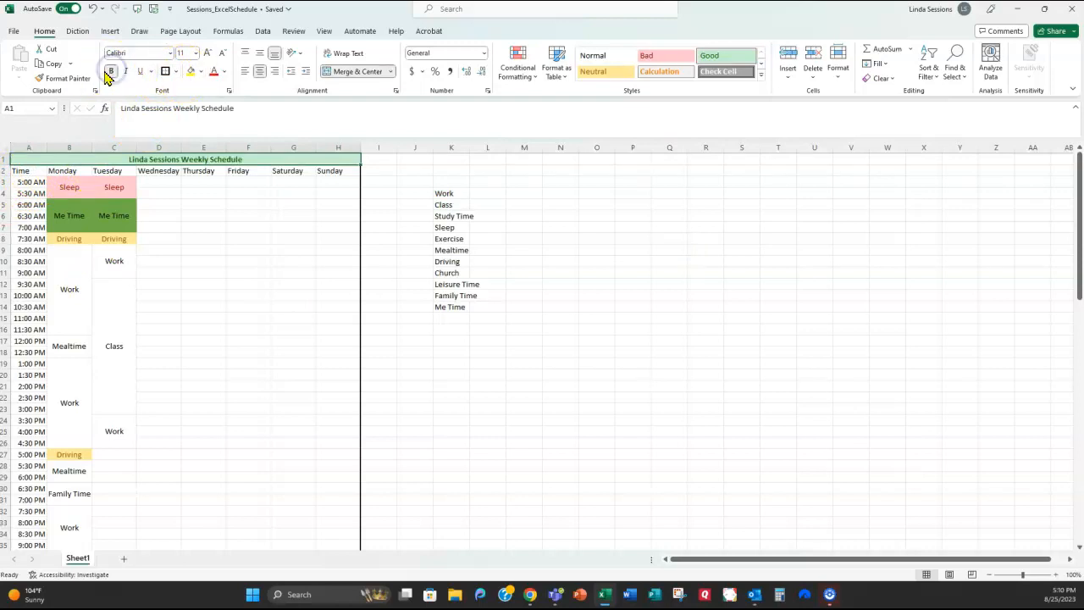
pyautogui.click(206, 54)
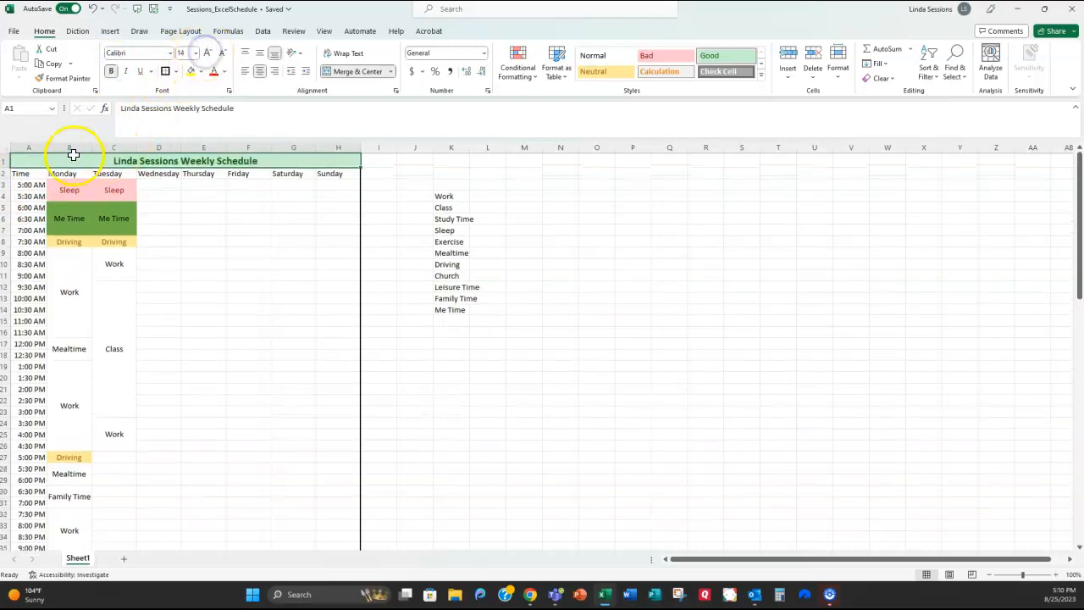
pyautogui.moveTo(21, 173); pyautogui.dragTo(337, 177)
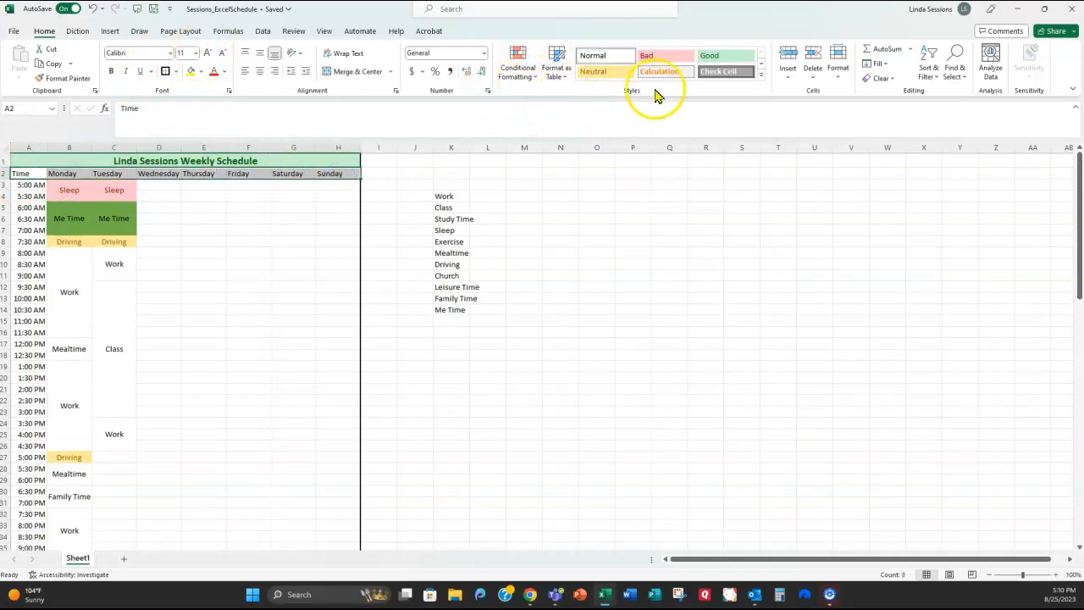
# Step: Apply the Note cell style to the day header row
pyautogui.click(761, 75)
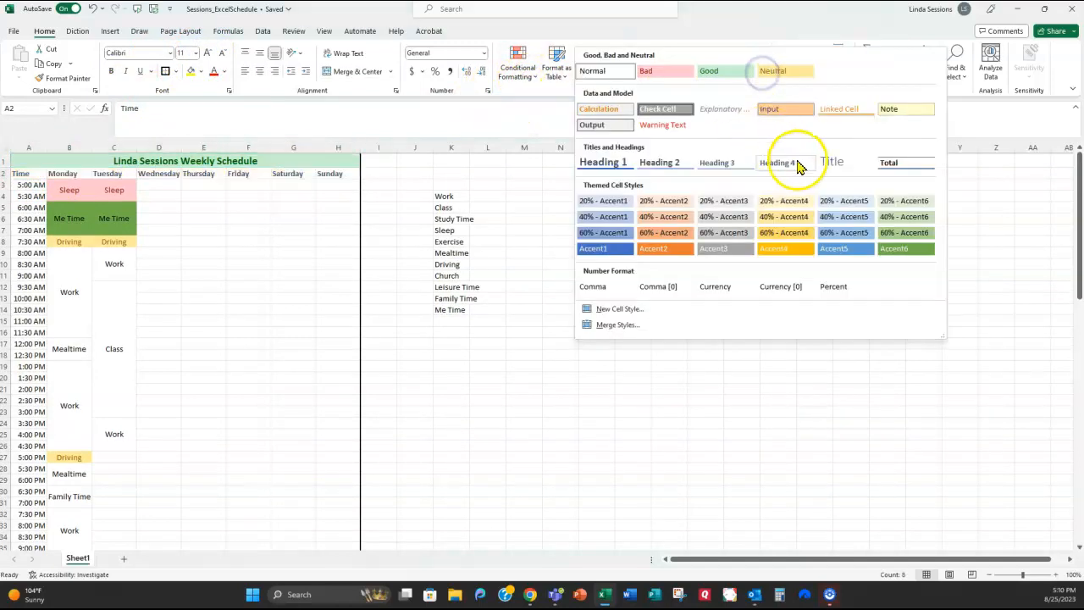
pyautogui.click(889, 110)
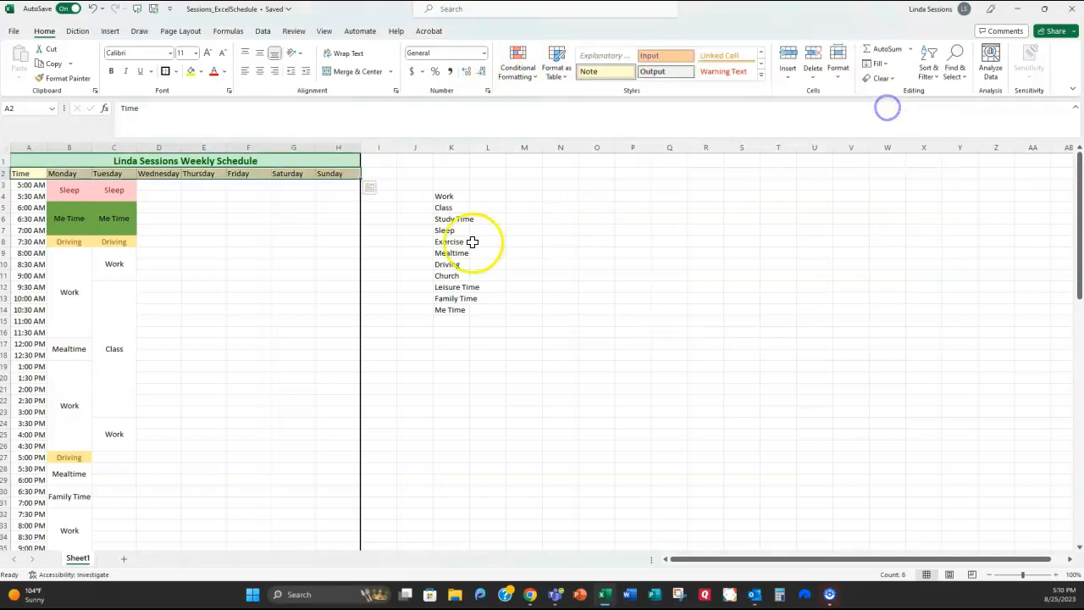
pyautogui.click(370, 218)
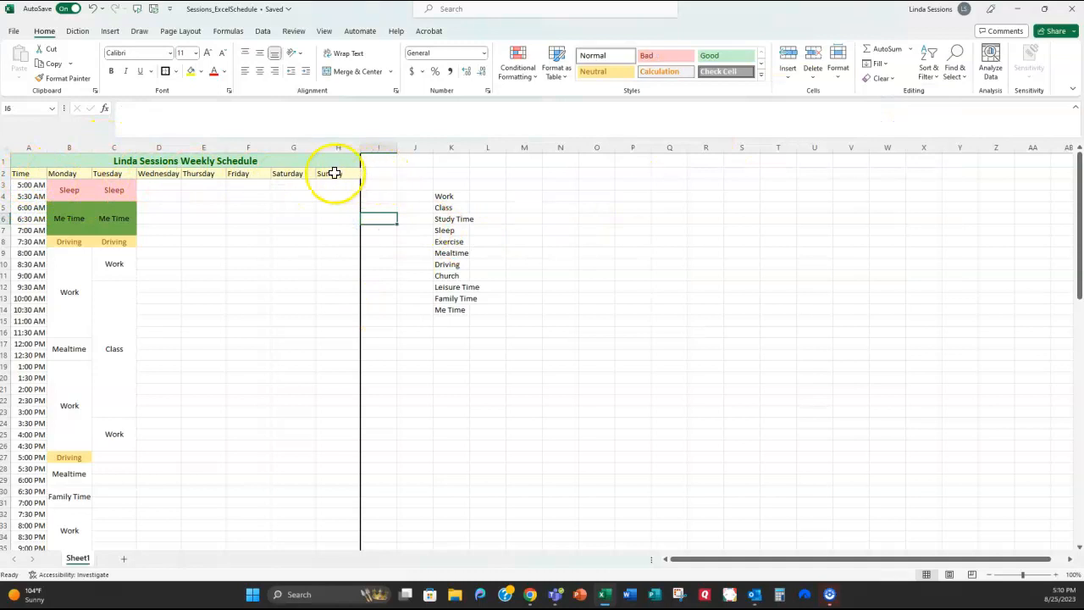
# Step: Reapply a thick outside border around the whole schedule A1:H44
pyautogui.scroll(-6, 254, 269)
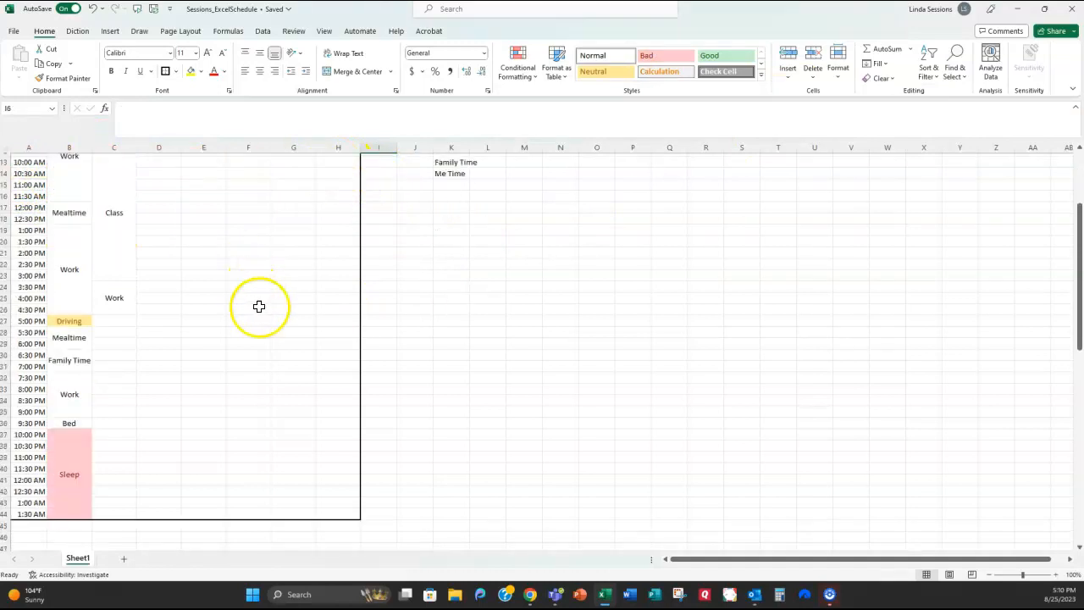
pyautogui.click(338, 447)
pyautogui.moveTo(338, 448); pyautogui.dragTo(33, 20)
pyautogui.click(165, 72)
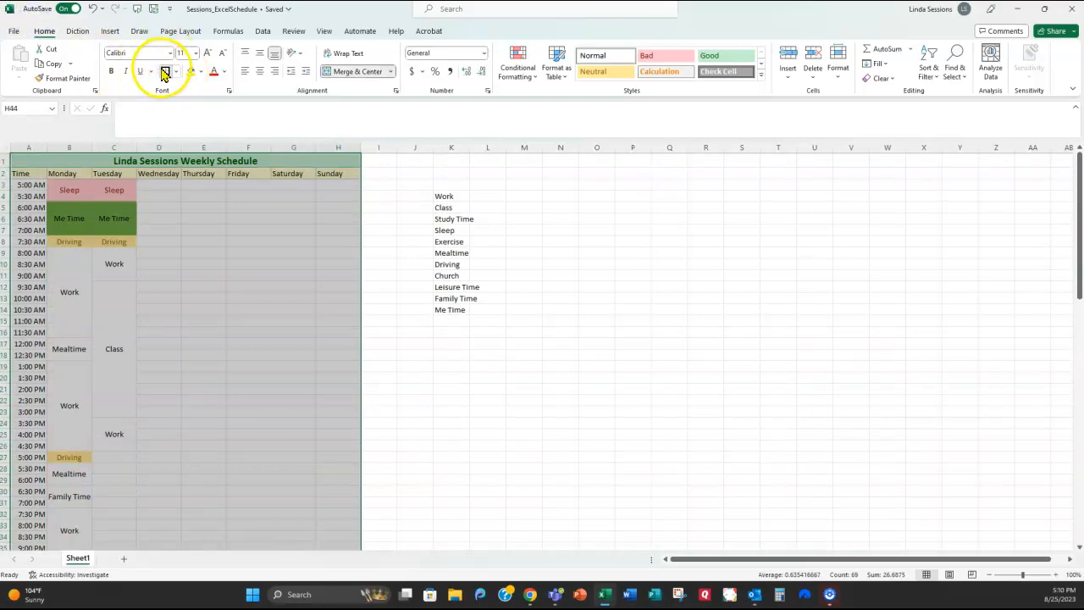
pyautogui.click(562, 366)
pyautogui.scroll(9, 474, 383)
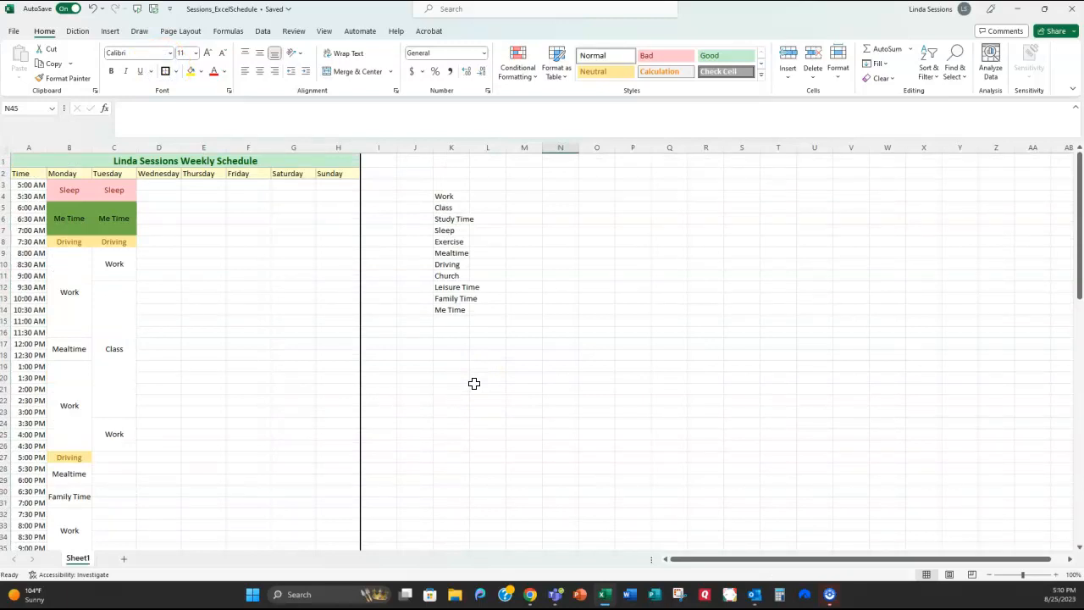
# Step: Switch to the finished example workbook showing the full colour-coded week
pyautogui.click(68, 555)
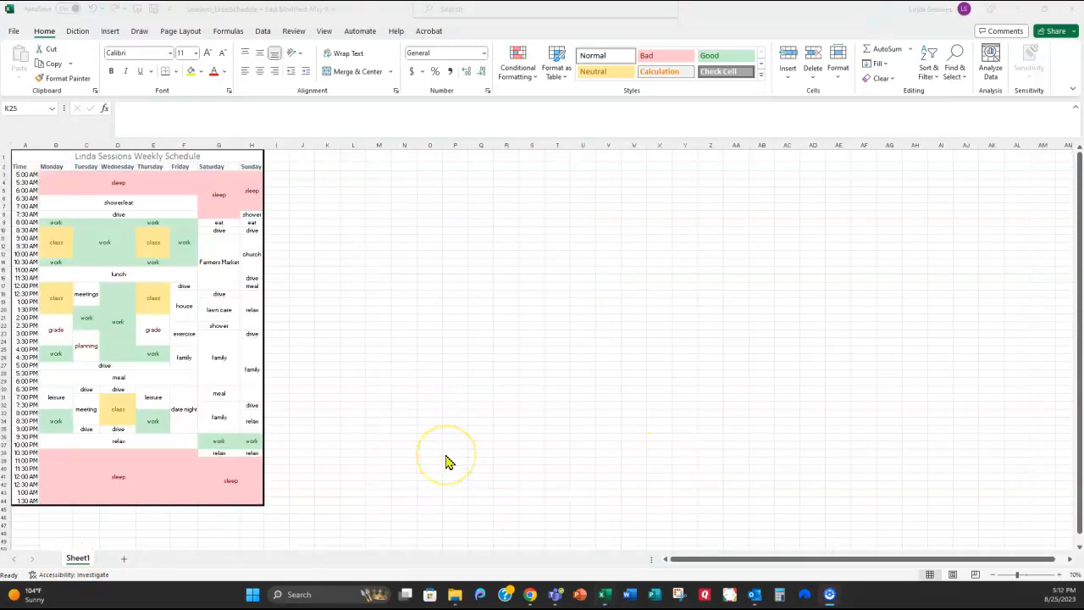